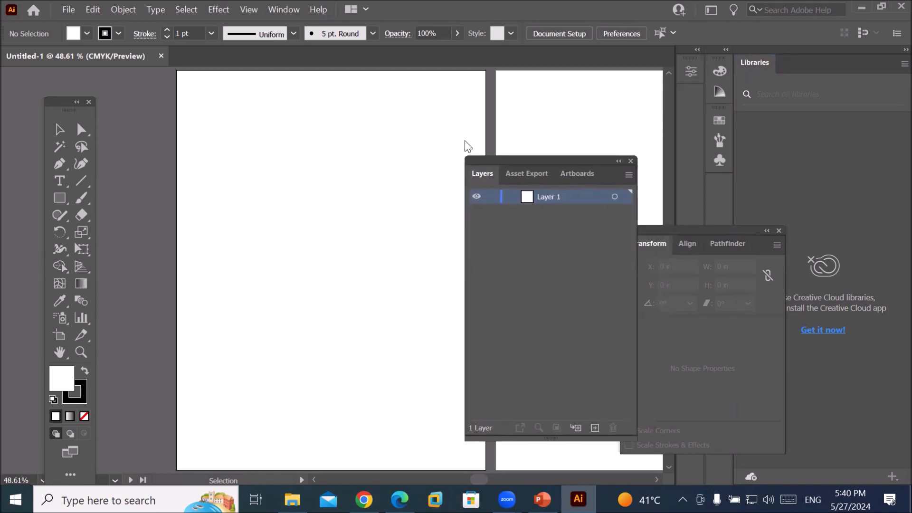
# Restore the default panel layout by resetting the Essentials Classic workspace
pyautogui.click(284, 10)
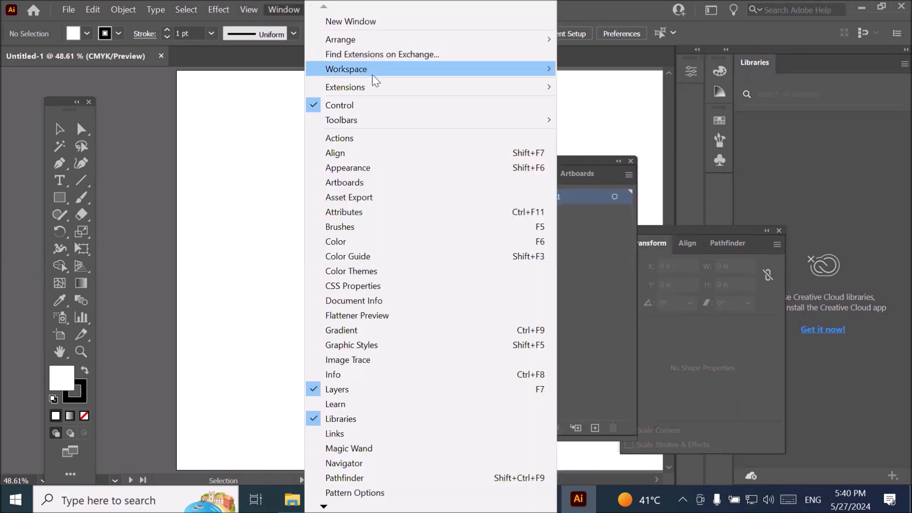
pyautogui.moveTo(377, 73)
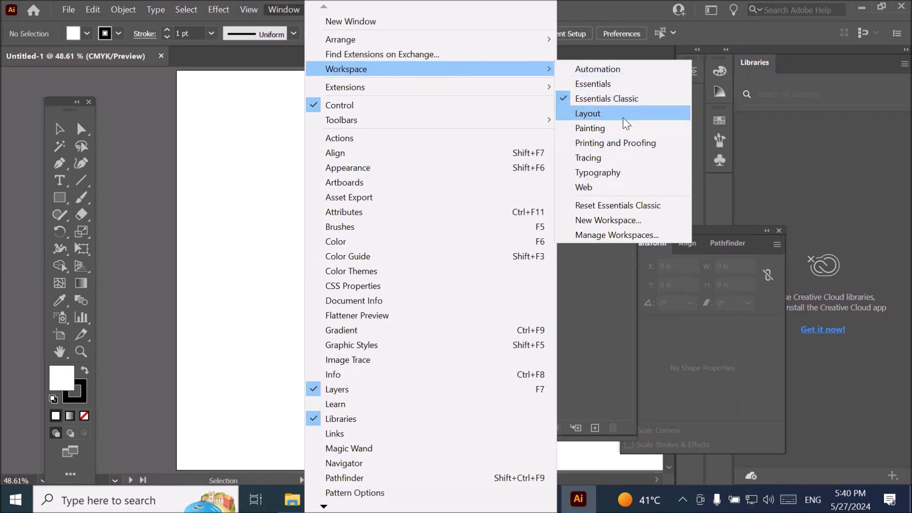
pyautogui.click(623, 207)
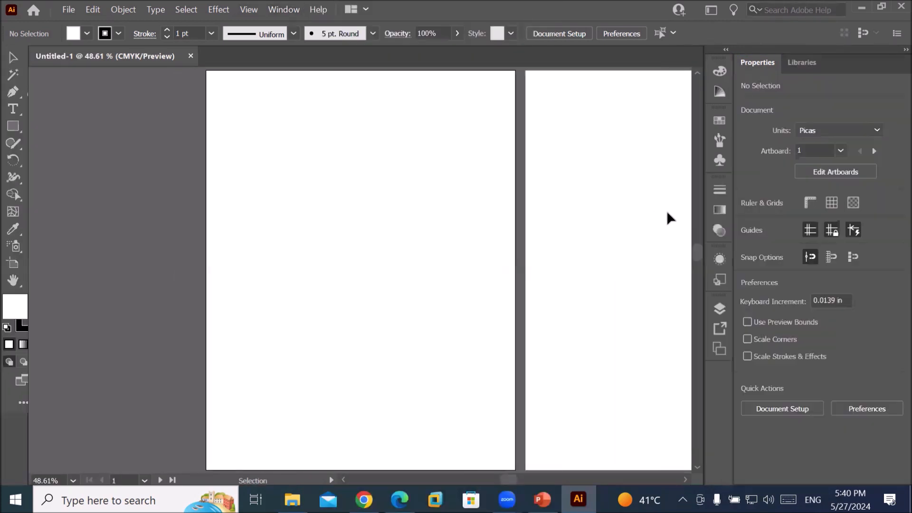
pyautogui.click(14, 129)
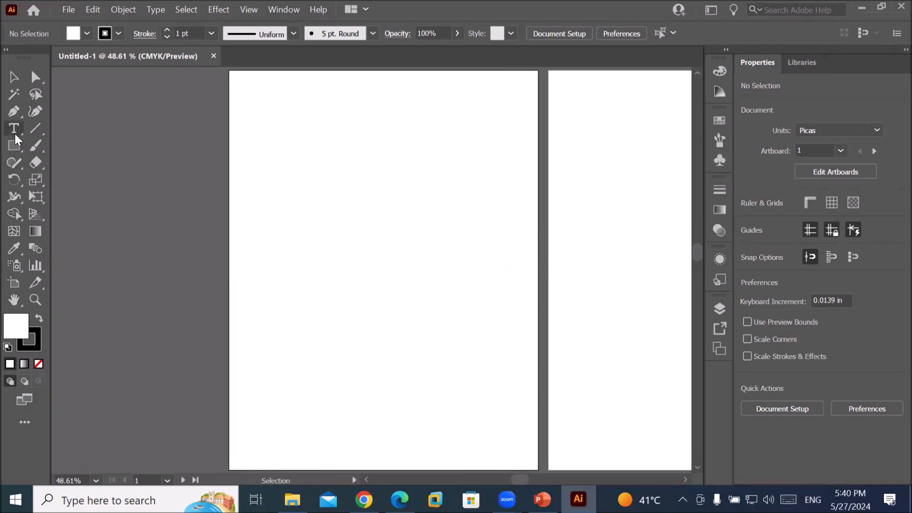
pyautogui.click(307, 100)
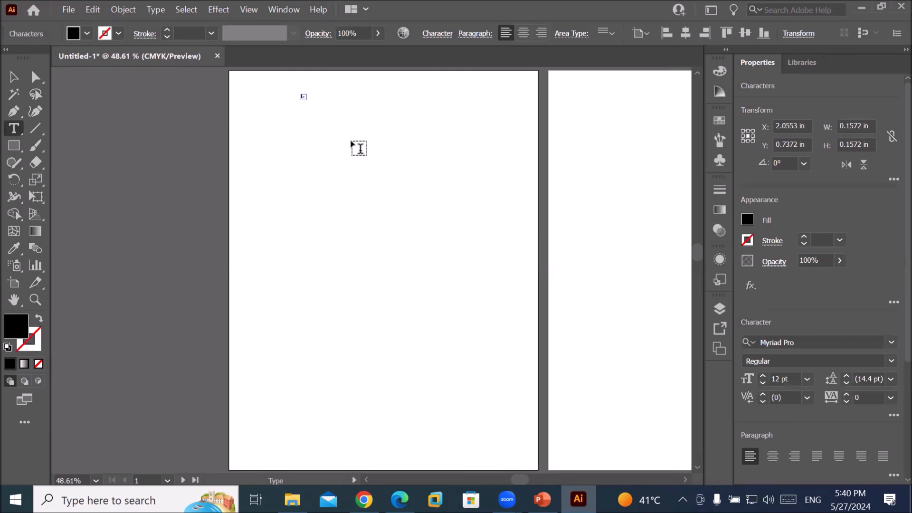
pyautogui.press('Escape')
pyautogui.click(350, 145)
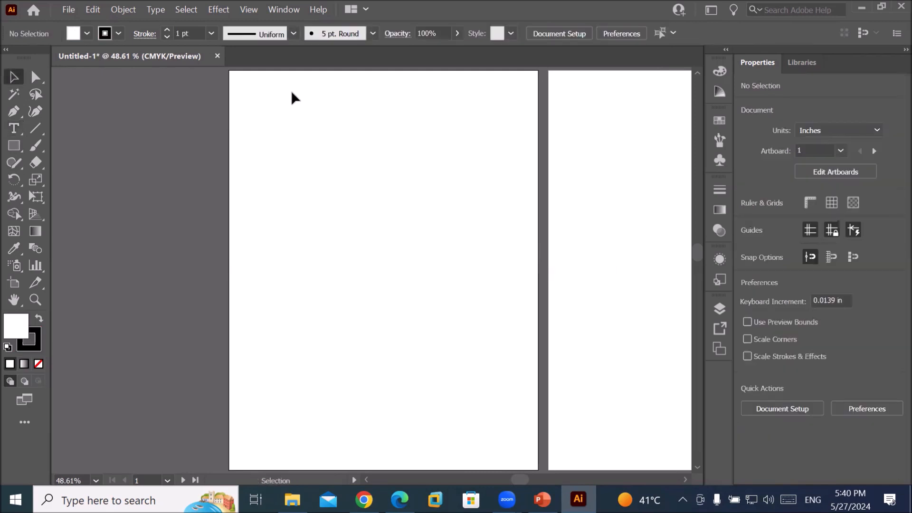
# Add the heading "Shaper Tool" centred near the top of the first artboard and enlarge it to 75 pt
pyautogui.click(14, 128)
pyautogui.click(316, 95)
pyautogui.write('g')
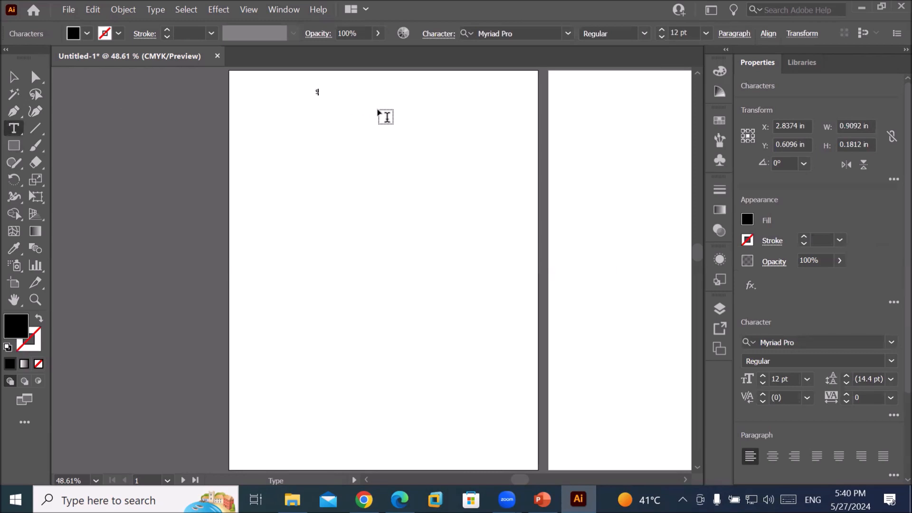
pyautogui.write('haper Tool')
pyautogui.press('Escape')
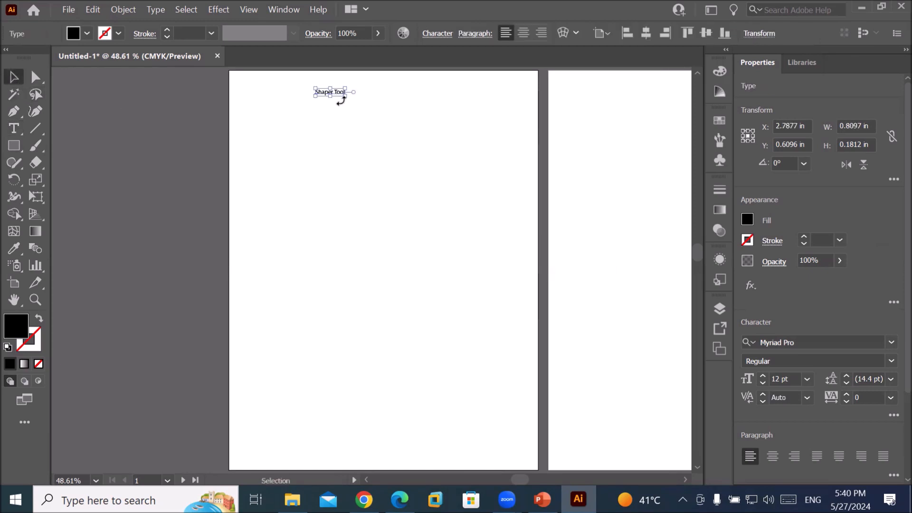
pyautogui.moveTo(346, 100); pyautogui.dragTo(423, 130)
pyautogui.moveTo(363, 96); pyautogui.dragTo(422, 107)
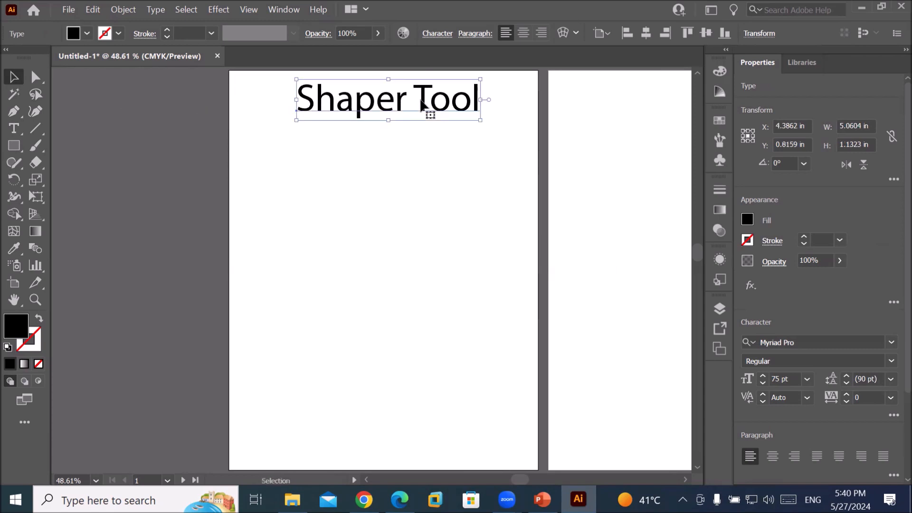
# Undock the toolbar and float it beside the first artboard, with more of the artboards in view
pyautogui.scroll(-1, 433, 149)
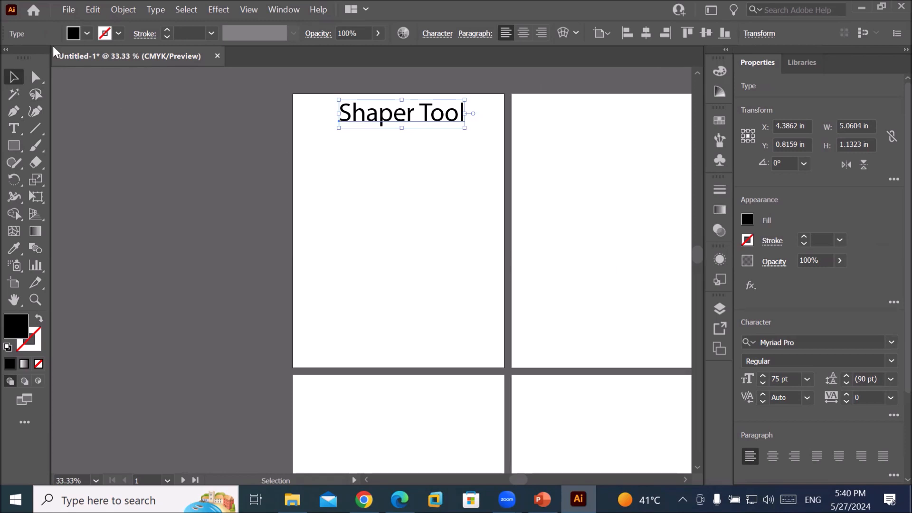
pyautogui.moveTo(18, 56); pyautogui.dragTo(161, 91)
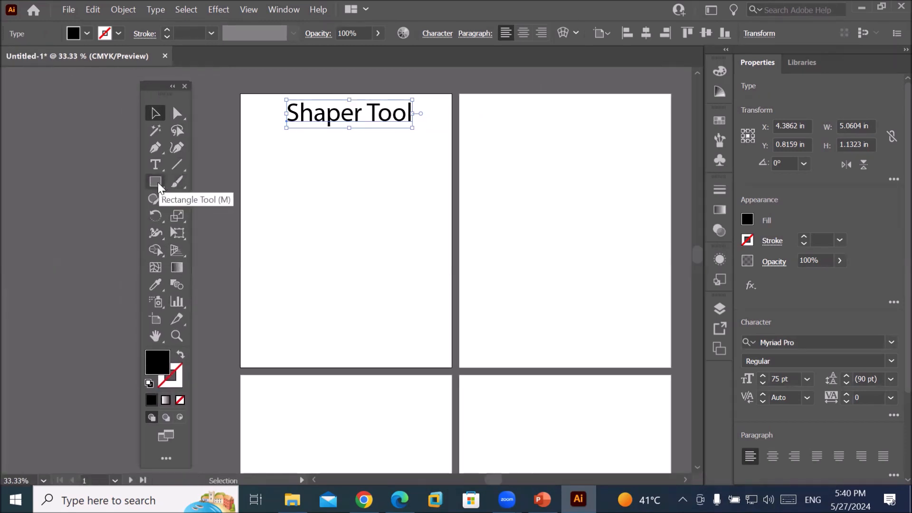
pyautogui.moveTo(156, 93); pyautogui.dragTo(130, 93)
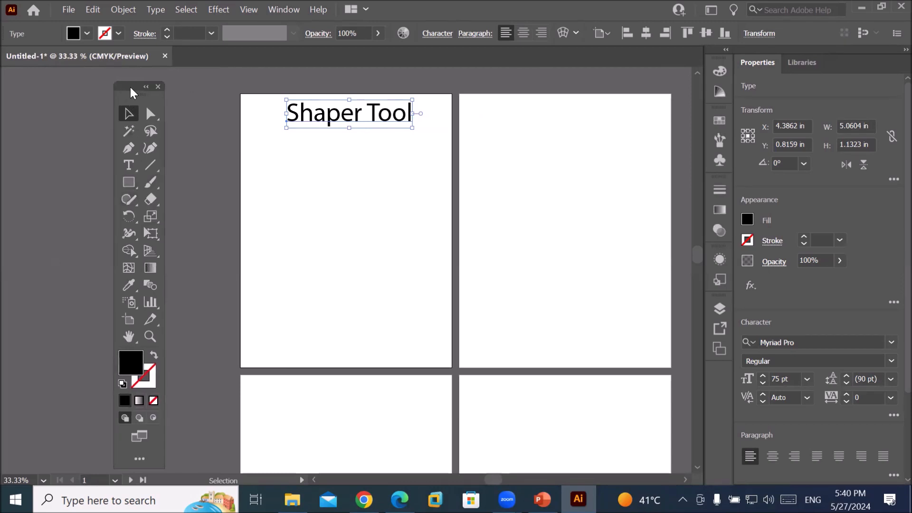
# With the Shaper Tool, sketch a wide horizontal ellipse below the heading on the first artboard
pyautogui.click(128, 201)
pyautogui.click(128, 201)
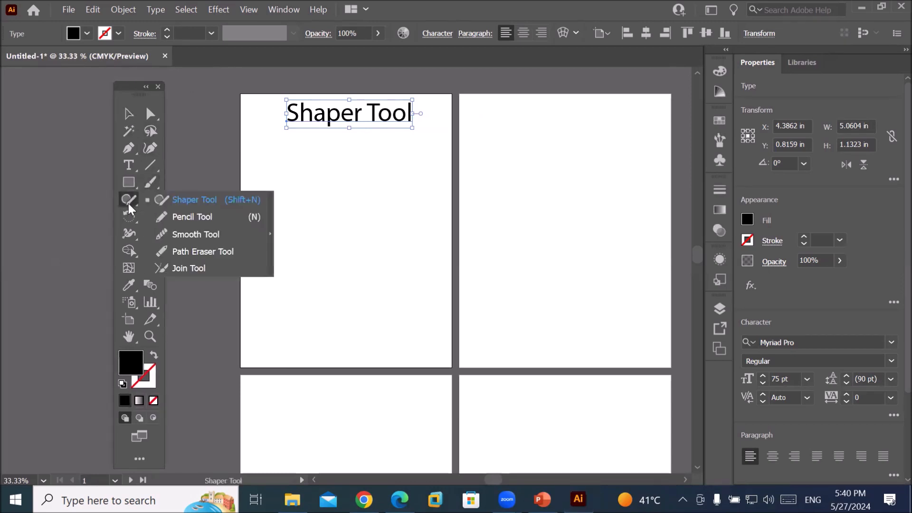
pyautogui.click(180, 205)
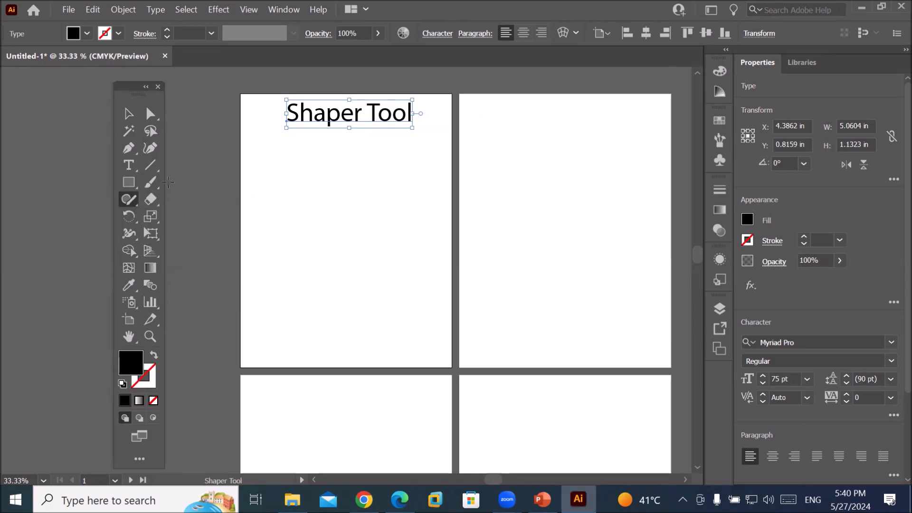
pyautogui.click(126, 203)
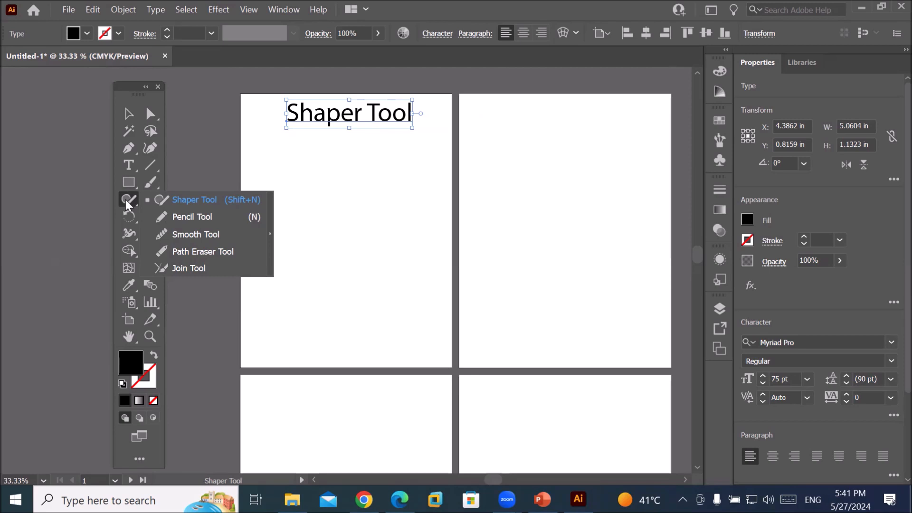
pyautogui.click(190, 200)
pyautogui.moveTo(416, 156)
pyautogui.mouseDown()
pyautogui.moveTo(395, 216)
pyautogui.moveTo(324, 209)
pyautogui.moveTo(313, 249)
pyautogui.moveTo(284, 303)
pyautogui.mouseUp()
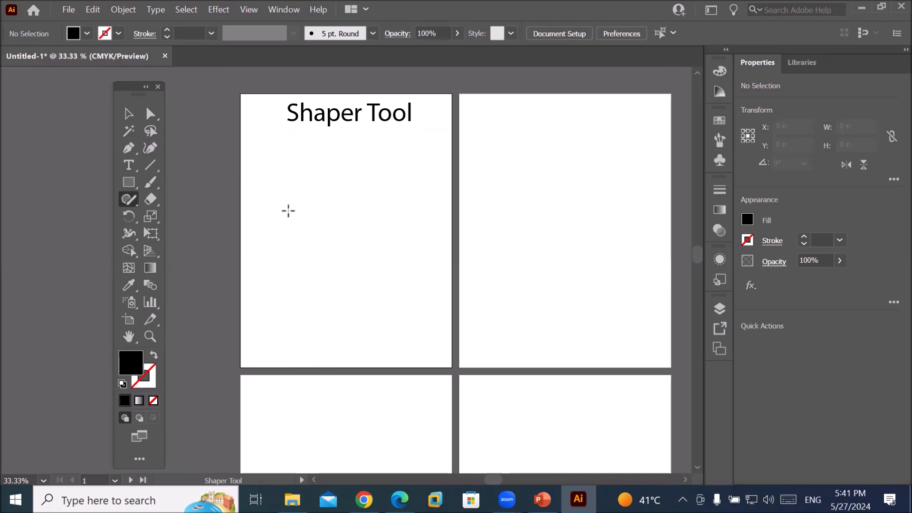
pyautogui.moveTo(285, 177)
pyautogui.mouseDown()
pyautogui.moveTo(423, 187)
pyautogui.moveTo(435, 221)
pyautogui.moveTo(427, 268)
pyautogui.moveTo(301, 297)
pyautogui.moveTo(292, 317)
pyautogui.mouseUp()
pyautogui.moveTo(413, 161)
pyautogui.mouseDown()
pyautogui.moveTo(347, 163)
pyautogui.moveTo(295, 203)
pyautogui.moveTo(303, 217)
pyautogui.moveTo(364, 229)
pyautogui.moveTo(398, 220)
pyautogui.moveTo(430, 196)
pyautogui.moveTo(432, 176)
pyautogui.moveTo(394, 160)
pyautogui.mouseUp()
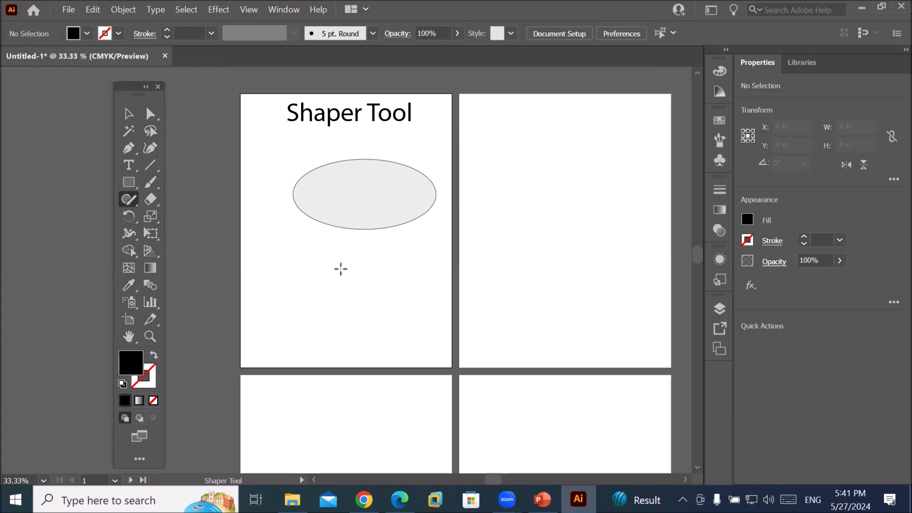
# Sketch a hexagon over the ellipse's lower edge and a triangle over its upper edge, and merge all three with the Shaper Tool
pyautogui.moveTo(309, 258)
pyautogui.mouseDown()
pyautogui.moveTo(308, 336)
pyautogui.moveTo(394, 338)
pyautogui.moveTo(415, 324)
pyautogui.moveTo(420, 204)
pyautogui.moveTo(357, 192)
pyautogui.moveTo(318, 204)
pyautogui.moveTo(306, 273)
pyautogui.mouseUp()
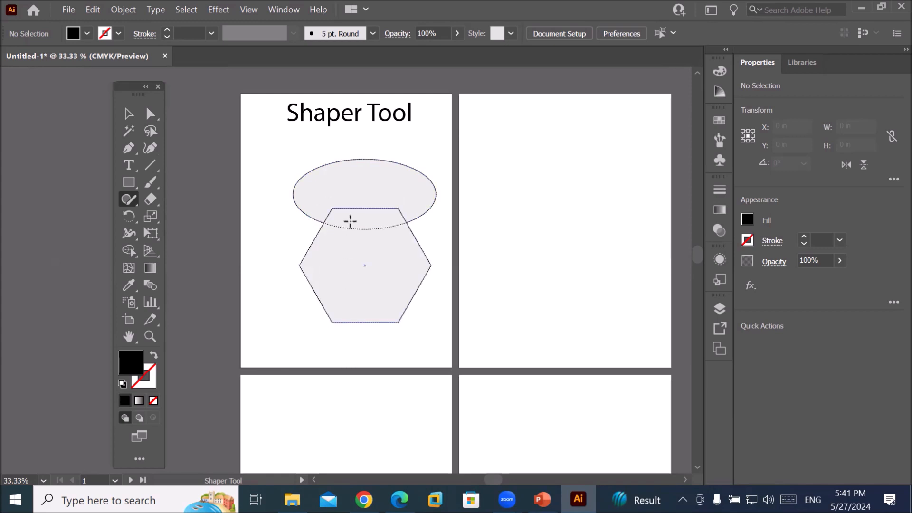
pyautogui.moveTo(371, 132)
pyautogui.mouseDown()
pyautogui.moveTo(345, 180)
pyautogui.moveTo(408, 177)
pyautogui.moveTo(371, 121)
pyautogui.moveTo(370, 130)
pyautogui.mouseUp()
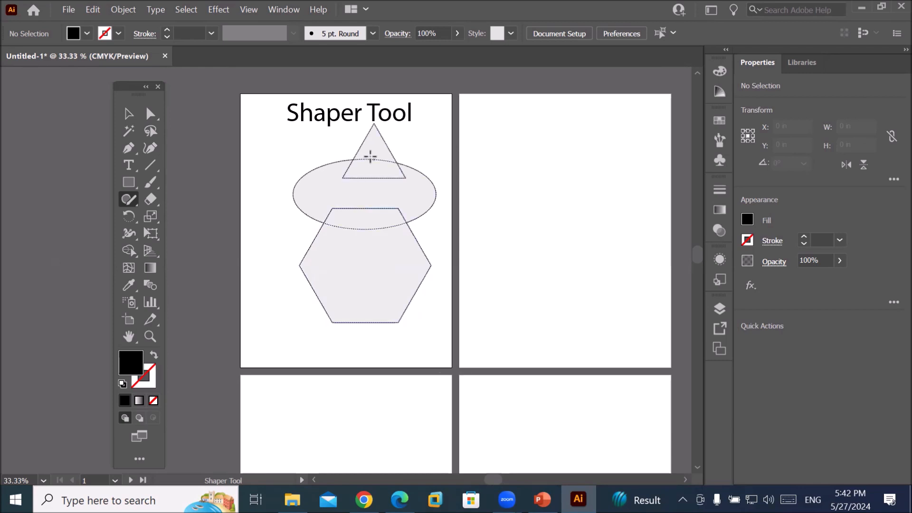
pyautogui.moveTo(375, 150); pyautogui.dragTo(385, 192)
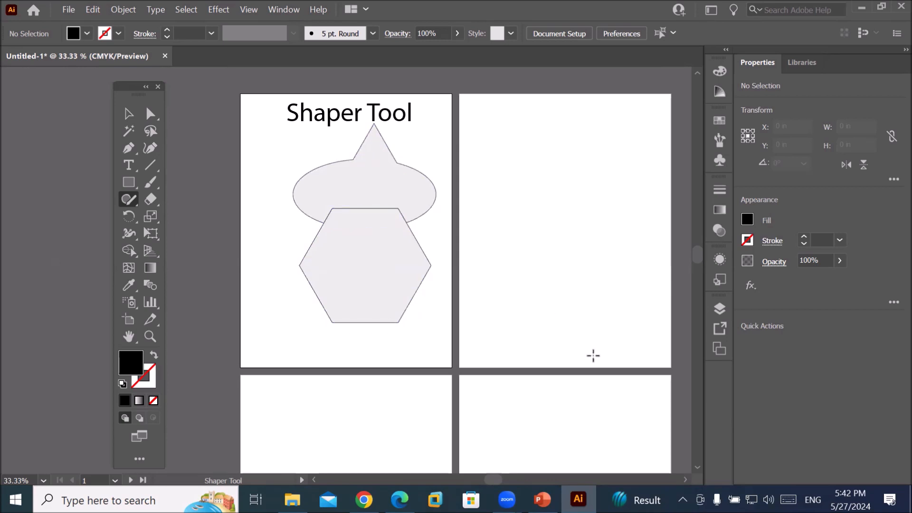
pyautogui.moveTo(376, 193)
pyautogui.mouseDown()
pyautogui.moveTo(363, 201)
pyautogui.moveTo(370, 279)
pyautogui.mouseUp()
# Sketch overlapping Shaper shapes on the second artboard: a large rectangle, a triangle, a wide rectangle, an ellipse and three small rectangles on the large one's edges
pyautogui.moveTo(492, 161)
pyautogui.mouseDown()
pyautogui.moveTo(500, 218)
pyautogui.moveTo(617, 228)
pyautogui.moveTo(622, 166)
pyautogui.moveTo(611, 159)
pyautogui.moveTo(491, 161)
pyautogui.mouseUp()
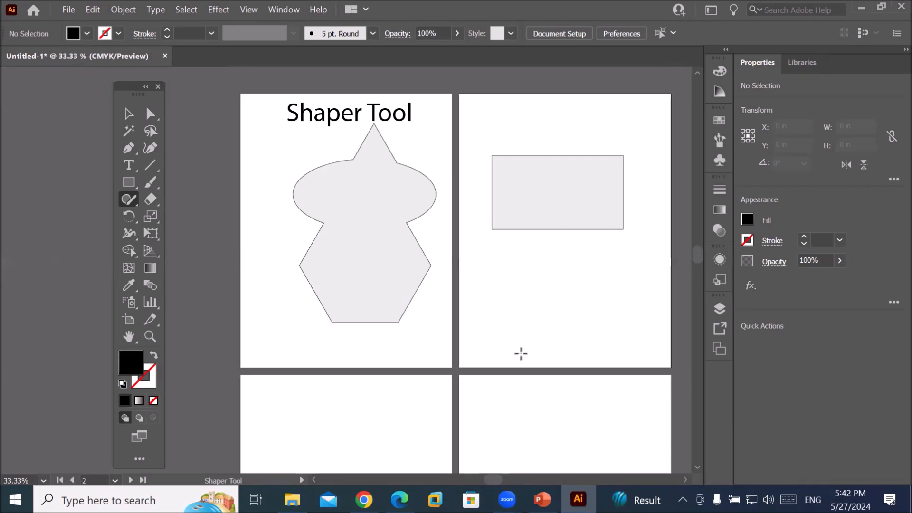
pyautogui.moveTo(561, 186)
pyautogui.mouseDown()
pyautogui.moveTo(505, 271)
pyautogui.moveTo(594, 271)
pyautogui.moveTo(601, 263)
pyautogui.moveTo(552, 187)
pyautogui.mouseUp()
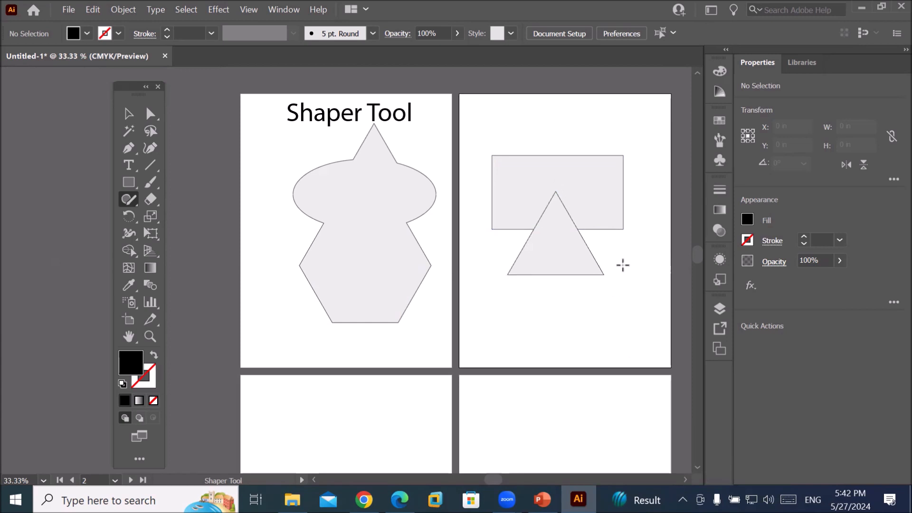
pyautogui.moveTo(624, 265)
pyautogui.mouseDown()
pyautogui.moveTo(507, 262)
pyautogui.moveTo(491, 285)
pyautogui.moveTo(496, 304)
pyautogui.moveTo(622, 309)
pyautogui.moveTo(638, 302)
pyautogui.moveTo(635, 275)
pyautogui.moveTo(614, 260)
pyautogui.mouseUp()
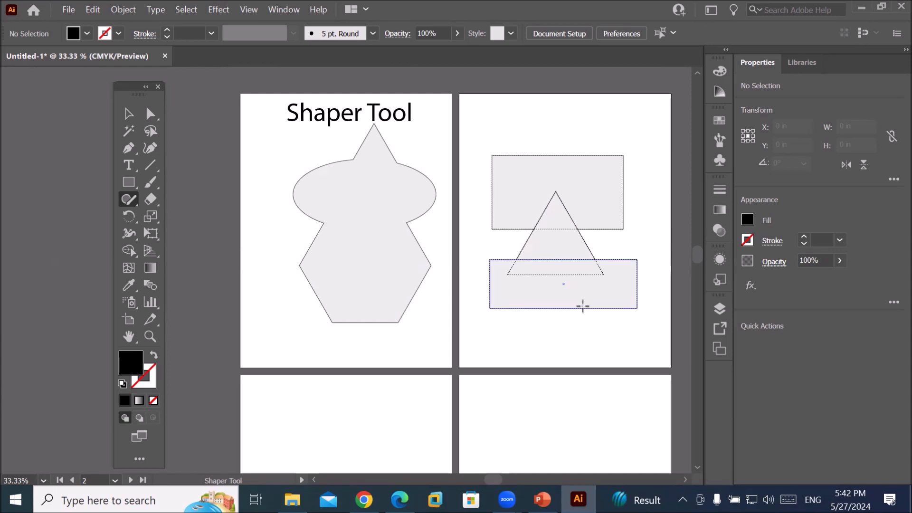
pyautogui.moveTo(652, 298)
pyautogui.mouseDown()
pyautogui.moveTo(536, 296)
pyautogui.moveTo(508, 319)
pyautogui.moveTo(534, 330)
pyautogui.moveTo(649, 336)
pyautogui.moveTo(663, 310)
pyautogui.moveTo(631, 298)
pyautogui.mouseUp()
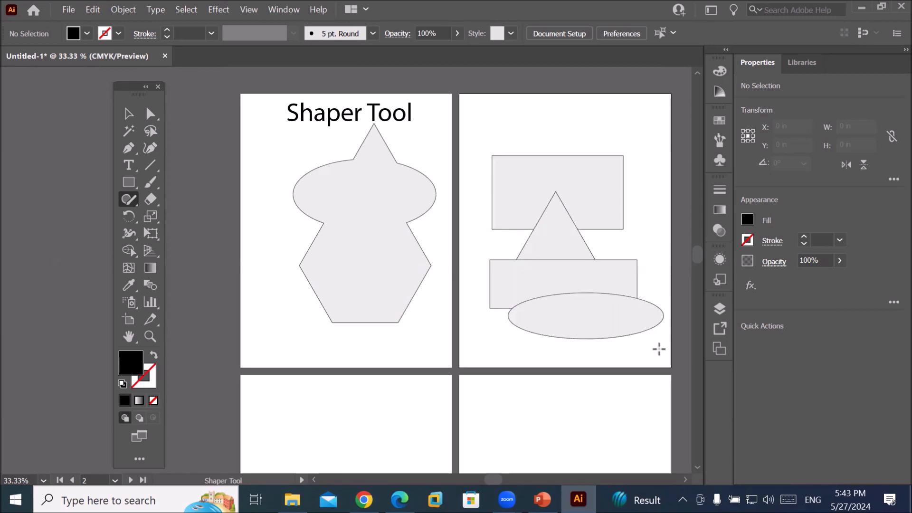
pyautogui.moveTo(577, 106)
pyautogui.mouseDown()
pyautogui.moveTo(588, 162)
pyautogui.moveTo(597, 160)
pyautogui.moveTo(598, 123)
pyautogui.moveTo(585, 97)
pyautogui.moveTo(522, 152)
pyautogui.moveTo(538, 168)
pyautogui.moveTo(532, 108)
pyautogui.mouseUp()
pyautogui.moveTo(658, 171)
pyautogui.mouseDown()
pyautogui.moveTo(613, 181)
pyautogui.moveTo(609, 200)
pyautogui.moveTo(656, 201)
pyautogui.moveTo(656, 172)
pyautogui.mouseUp()
pyautogui.click(130, 183)
pyautogui.click(130, 185)
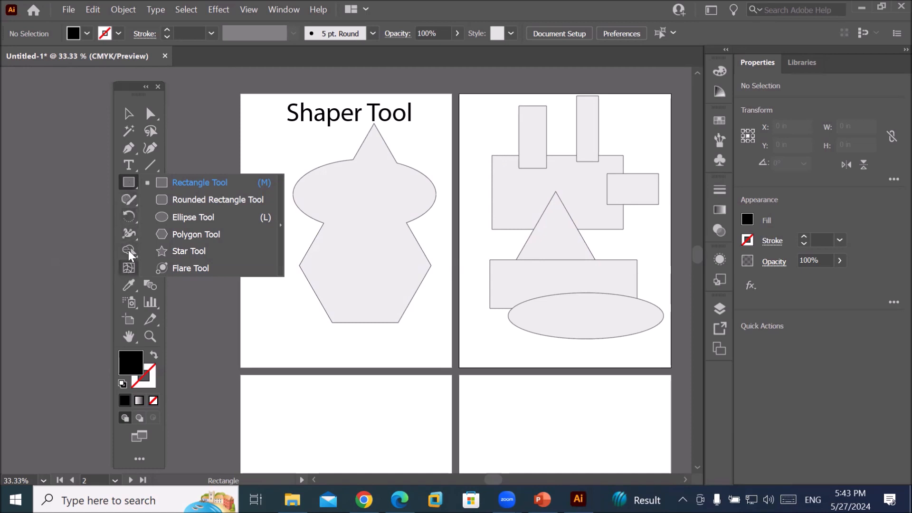
pyautogui.click(130, 204)
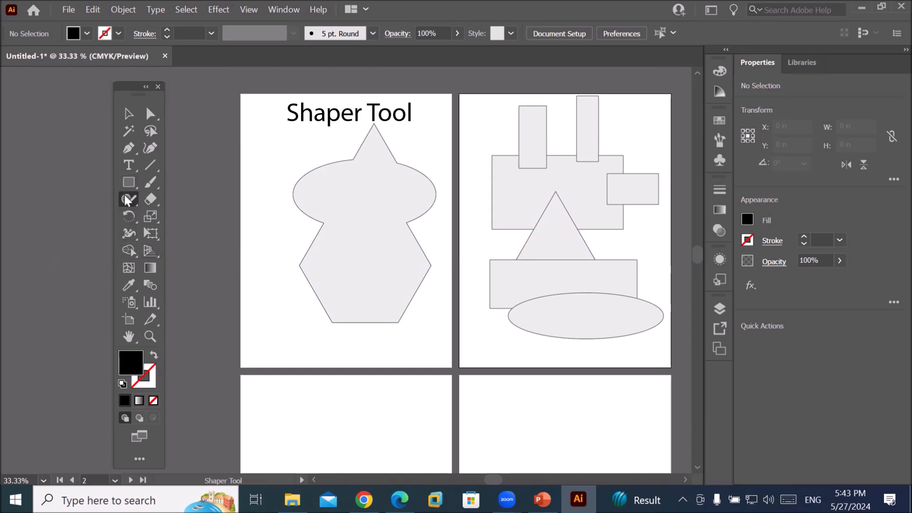
pyautogui.moveTo(130, 198); pyautogui.dragTo(172, 202)
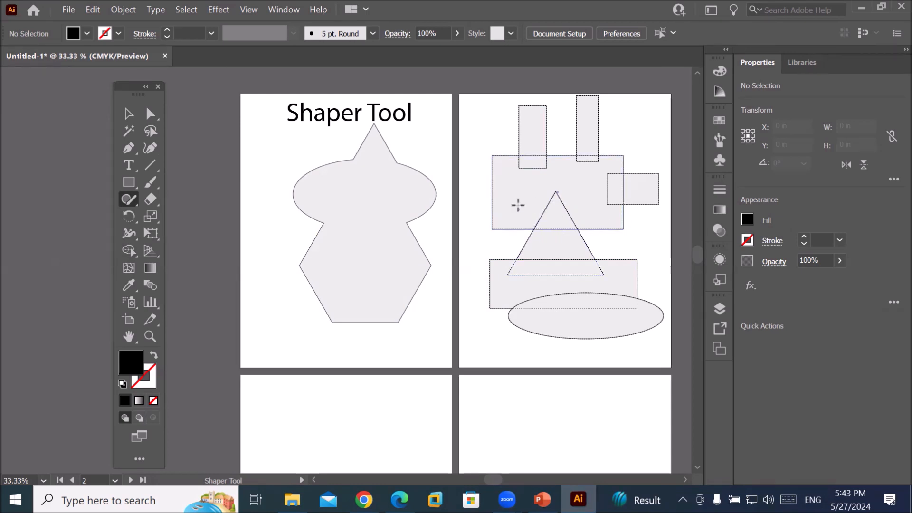
# Merge all overlapping rectangles, the triangle and the ellipse on the second artboard into one shape with the Shaper Tool
pyautogui.moveTo(523, 198)
pyautogui.mouseDown()
pyautogui.moveTo(569, 198)
pyautogui.moveTo(582, 209)
pyautogui.mouseUp()
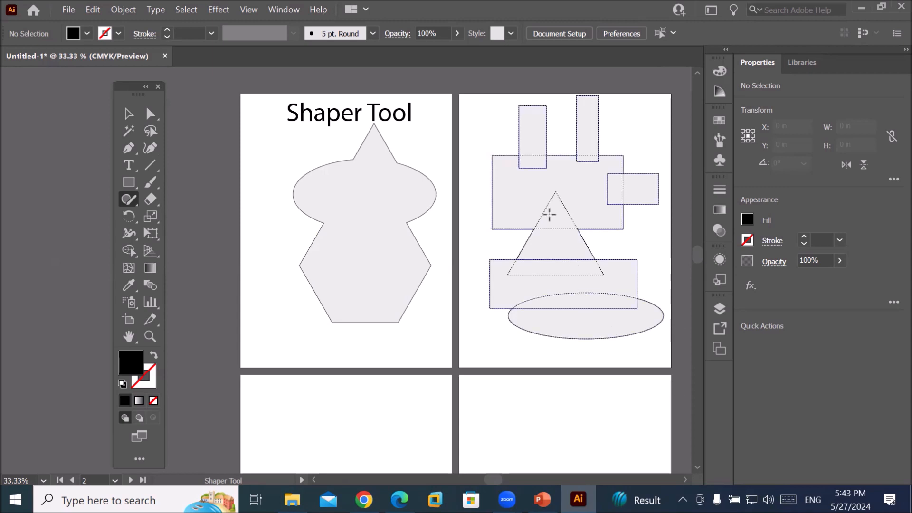
pyautogui.moveTo(511, 165); pyautogui.dragTo(573, 158)
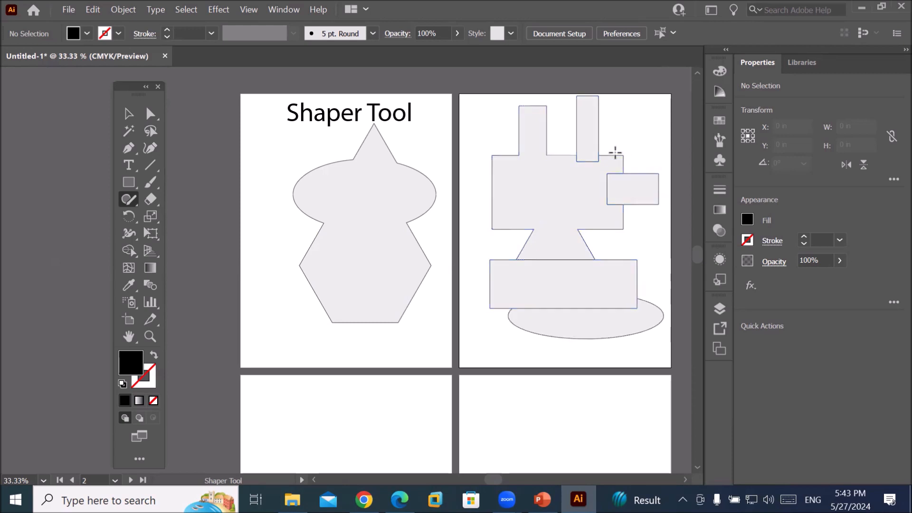
pyautogui.moveTo(588, 139); pyautogui.dragTo(595, 204)
pyautogui.moveTo(587, 325)
pyautogui.mouseDown()
pyautogui.moveTo(567, 317)
pyautogui.moveTo(586, 307)
pyautogui.moveTo(581, 297)
pyautogui.moveTo(598, 281)
pyautogui.moveTo(552, 252)
pyautogui.moveTo(559, 281)
pyautogui.mouseUp()
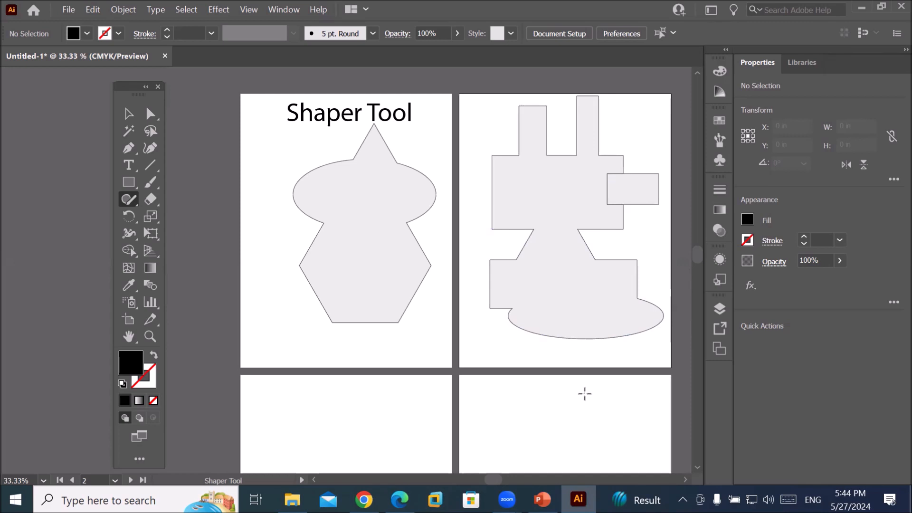
pyautogui.moveTo(584, 185); pyautogui.dragTo(621, 186)
# Set the fill colour to CMYK Green with nothing selected
pyautogui.click(129, 116)
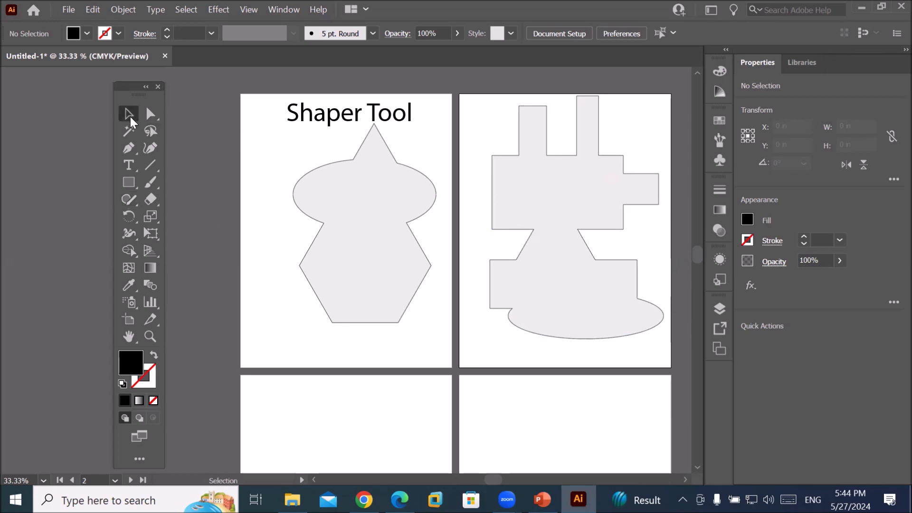
pyautogui.click(84, 32)
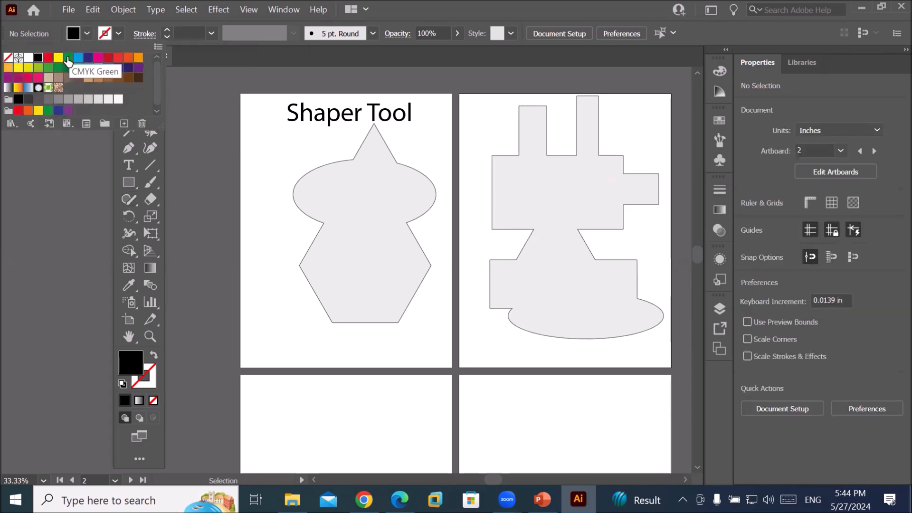
pyautogui.click(69, 59)
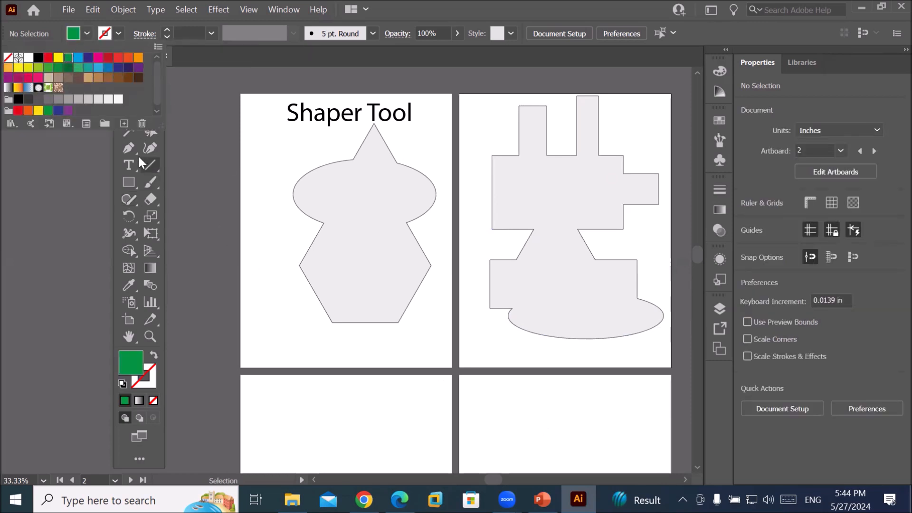
pyautogui.click(121, 361)
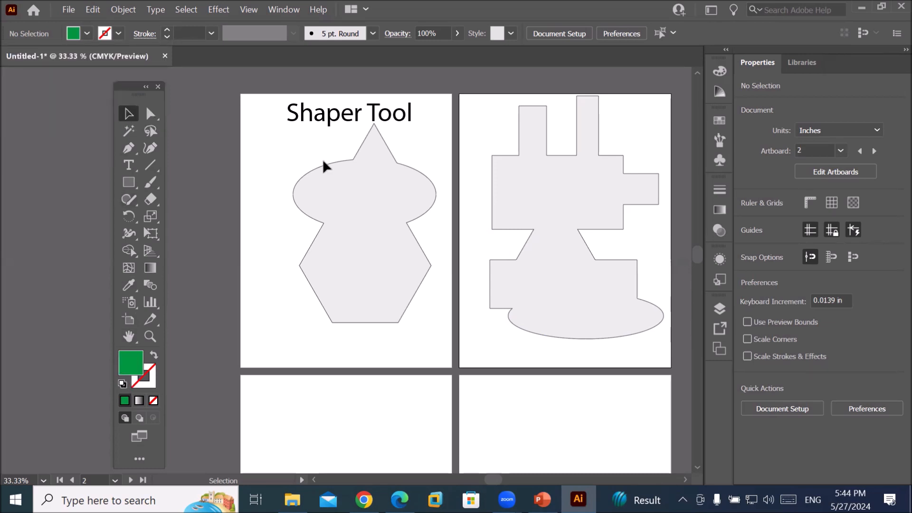
# Move the merged shape on the second artboard to the centre of that artboard
pyautogui.click(603, 213)
pyautogui.moveTo(603, 212); pyautogui.dragTo(589, 226)
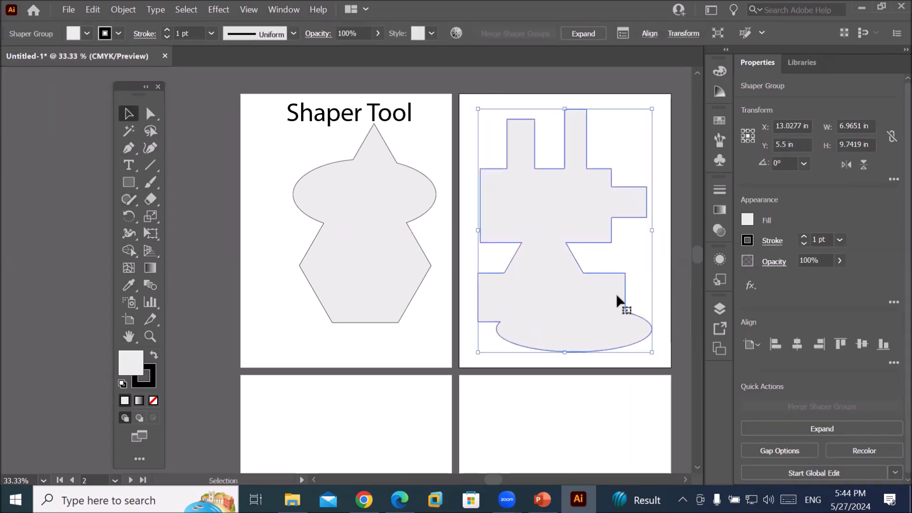
# Round the corners of the merged shape on the second artboard to a radius of about 0.44 in with Direct Selection
pyautogui.click(151, 114)
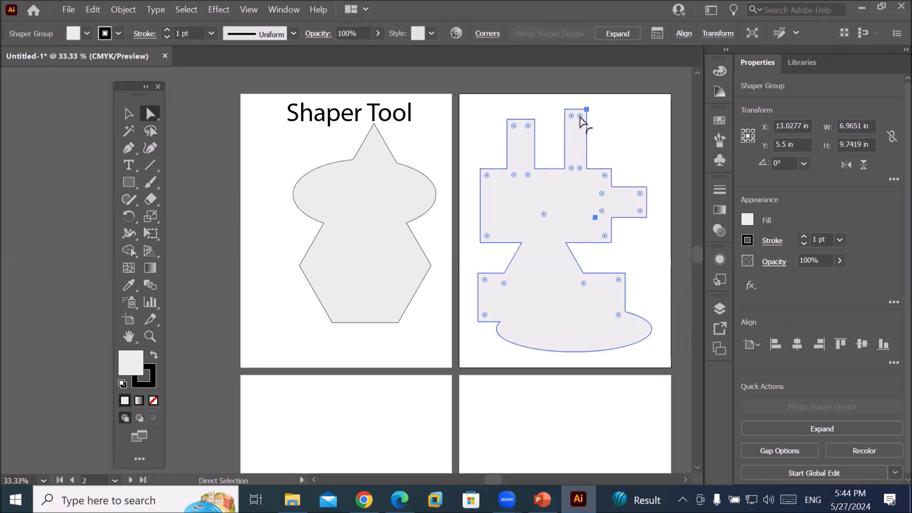
pyautogui.moveTo(580, 116); pyautogui.dragTo(580, 136)
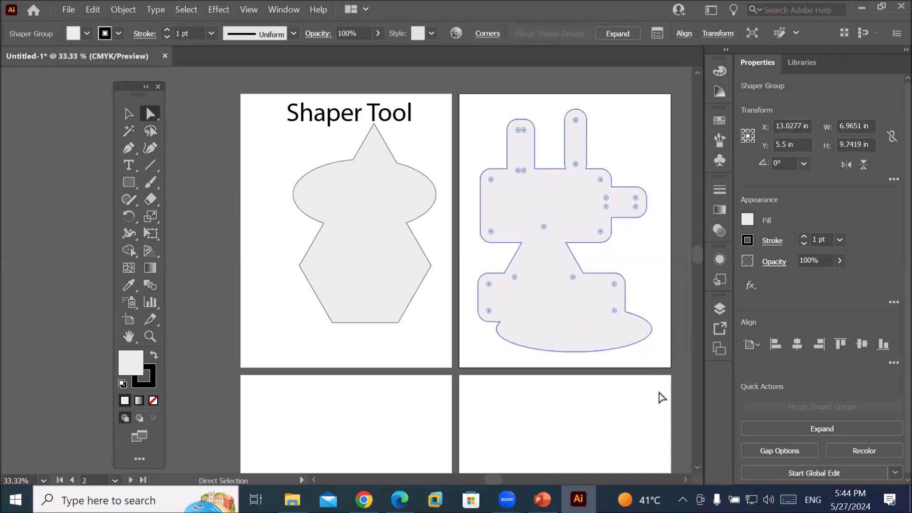
pyautogui.click(506, 172)
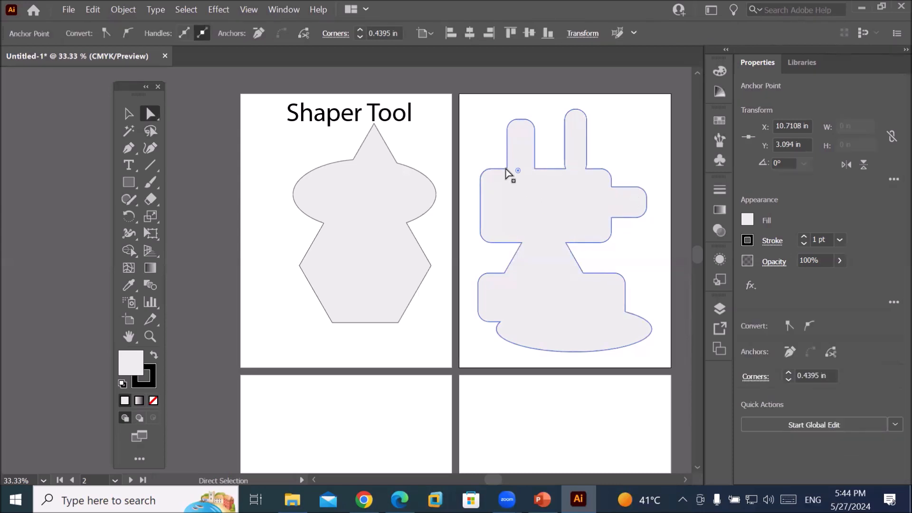
pyautogui.click(540, 225)
pyautogui.press('v')
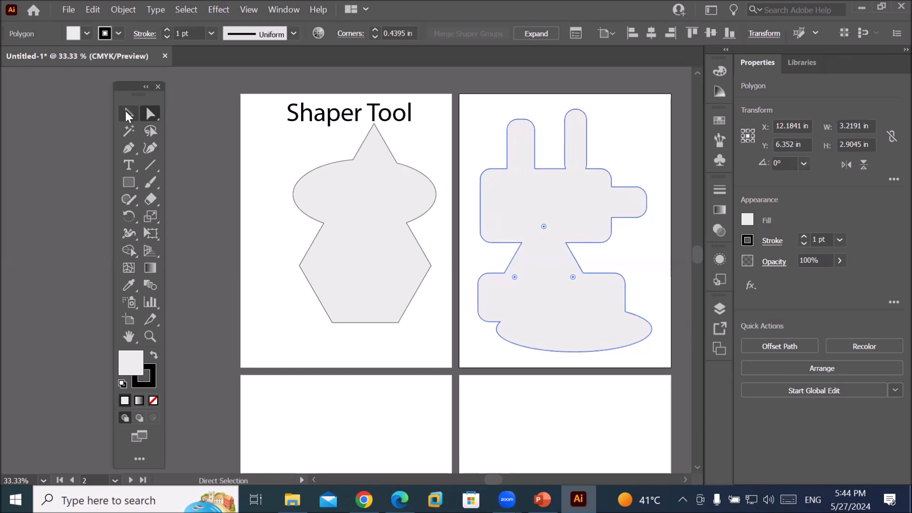
# Shorten the rounded shape's height, rotate it about 8.57° and place it in the upper part of the second artboard
pyautogui.click(546, 183)
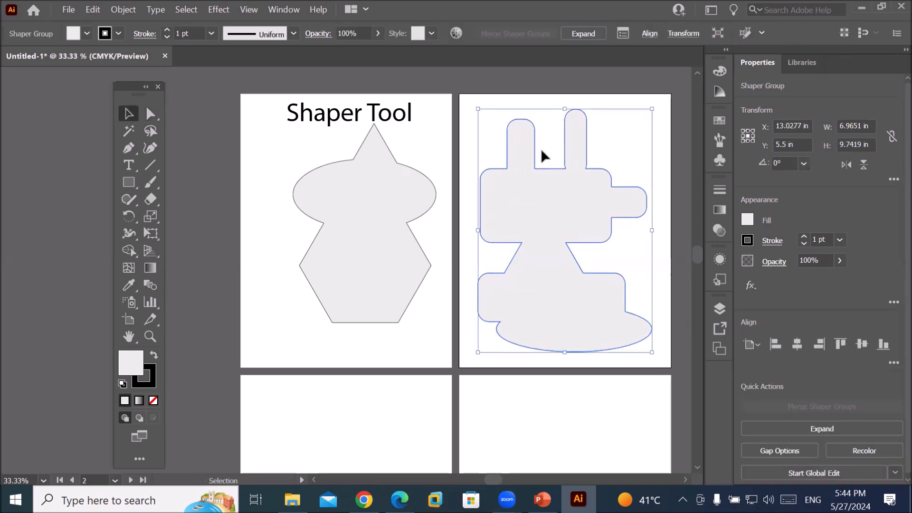
pyautogui.moveTo(544, 188)
pyautogui.mouseDown()
pyautogui.moveTo(533, 203)
pyautogui.moveTo(574, 181)
pyautogui.moveTo(545, 187)
pyautogui.mouseUp()
pyautogui.moveTo(567, 110); pyautogui.dragTo(571, 187)
pyautogui.moveTo(656, 178); pyautogui.dragTo(650, 153)
pyautogui.moveTo(587, 243); pyautogui.dragTo(584, 201)
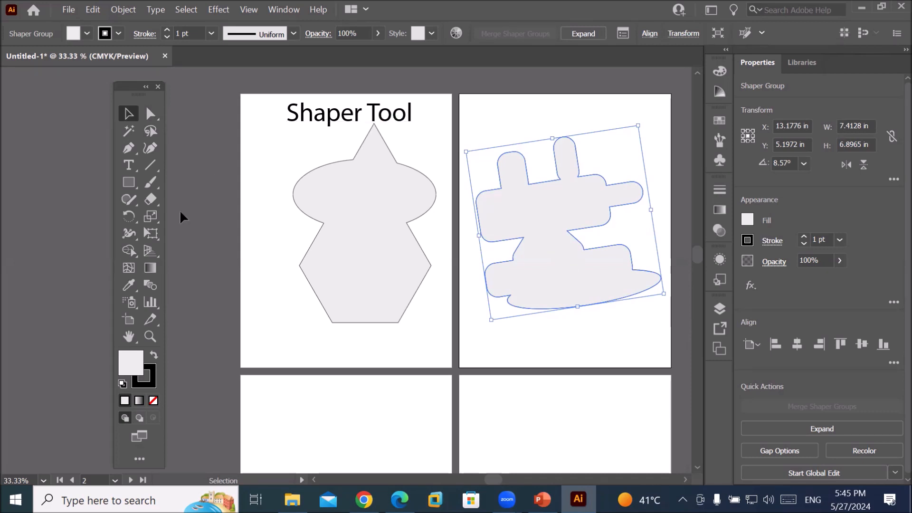
pyautogui.click(129, 195)
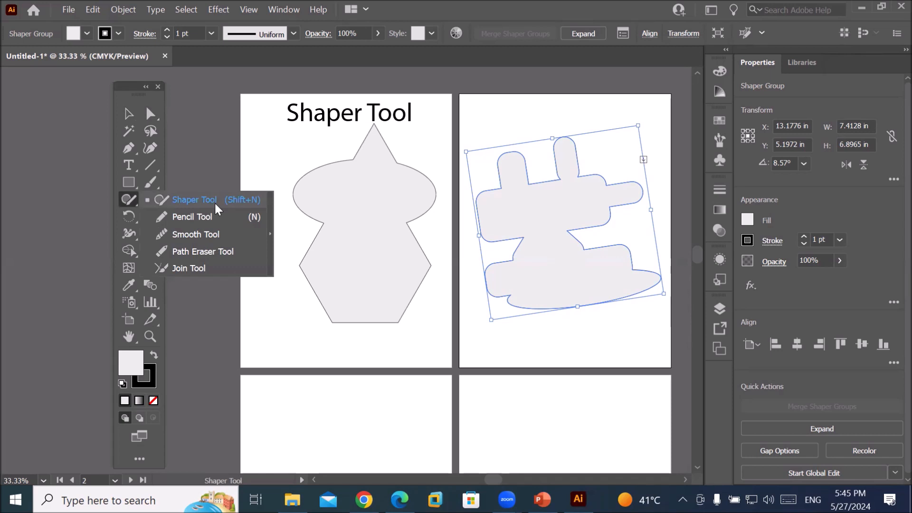
pyautogui.scroll(-1, 398, 266)
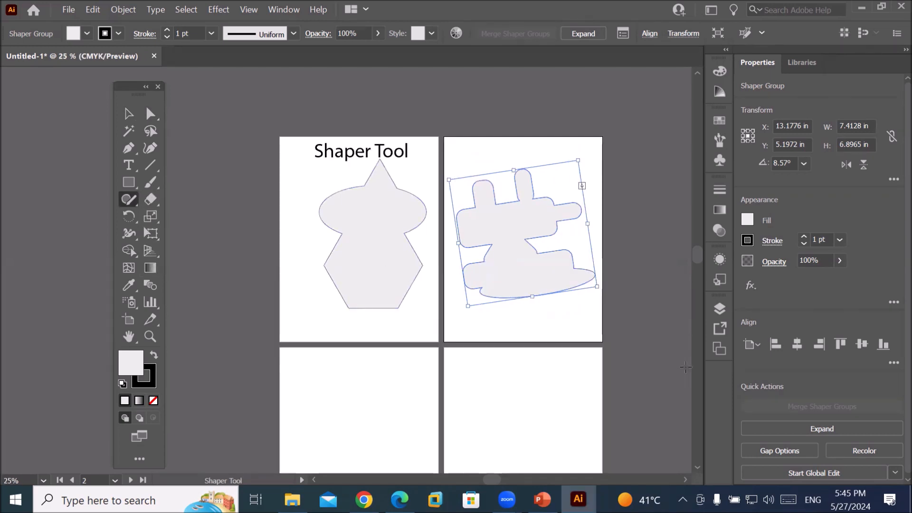
pyautogui.click(891, 476)
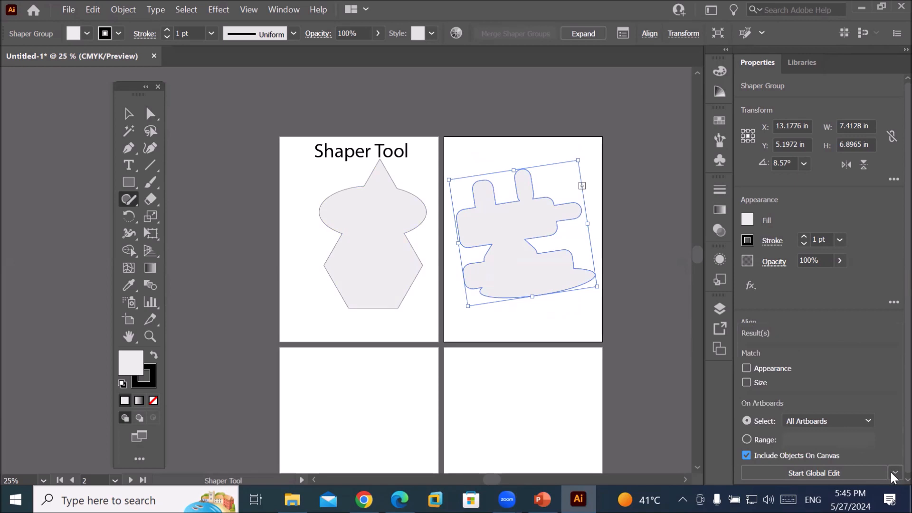
pyautogui.click(488, 387)
# Sketch two crossing ellipses and a square on the fourth artboard and merge them into one shape with the Shaper Tool
pyautogui.press('space')
pyautogui.moveTo(492, 394); pyautogui.dragTo(397, 292)
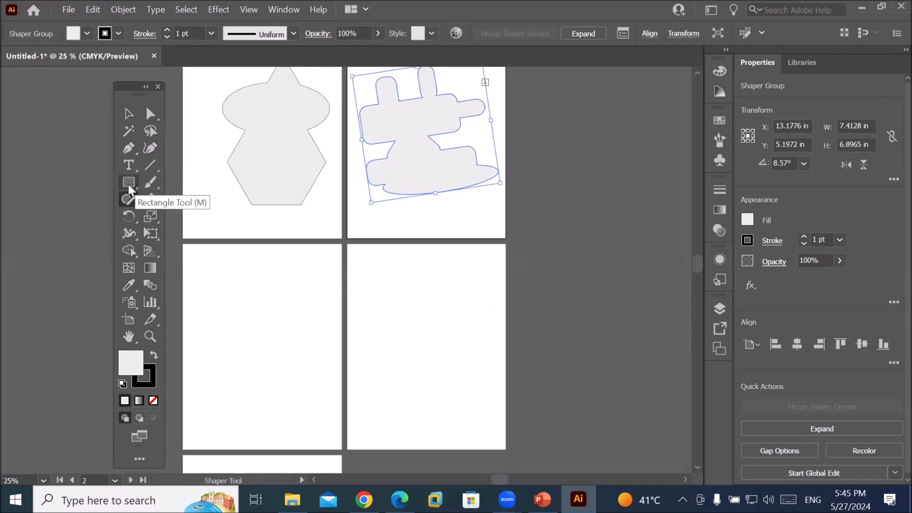
pyautogui.click(129, 199)
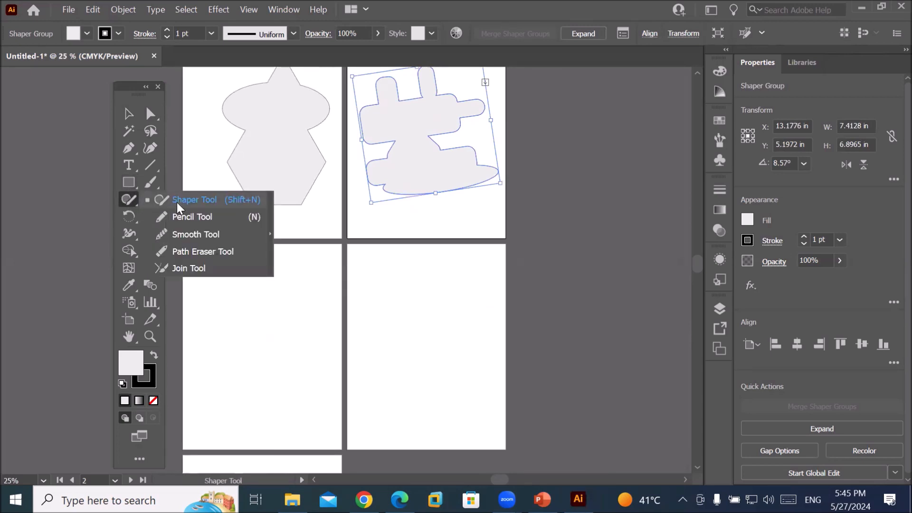
pyautogui.click(123, 199)
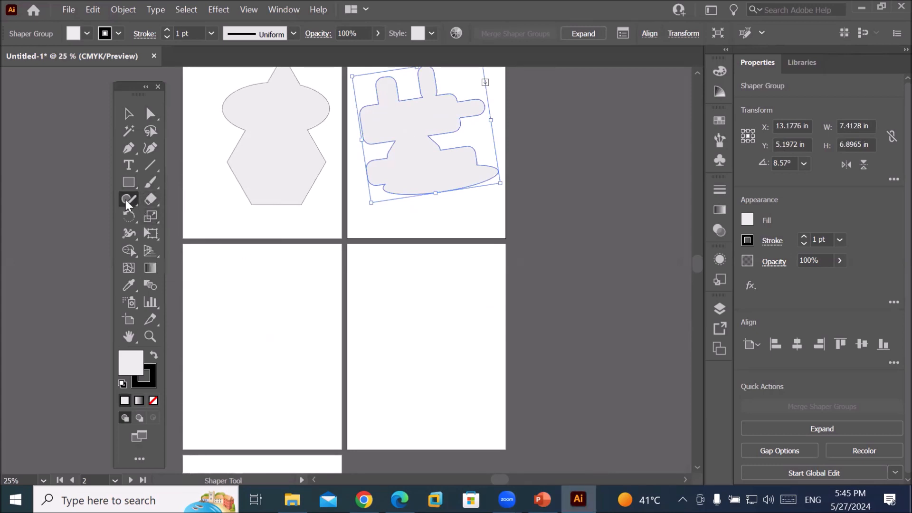
pyautogui.click(412, 320)
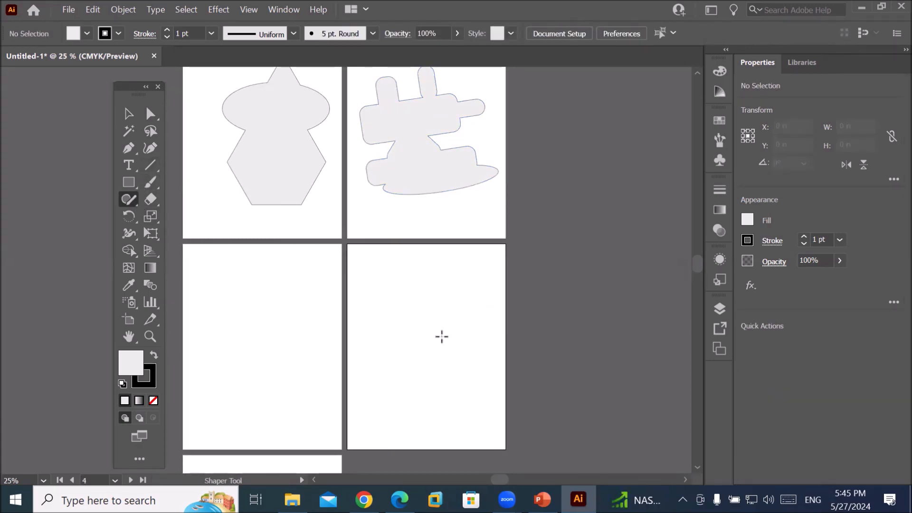
pyautogui.click(126, 198)
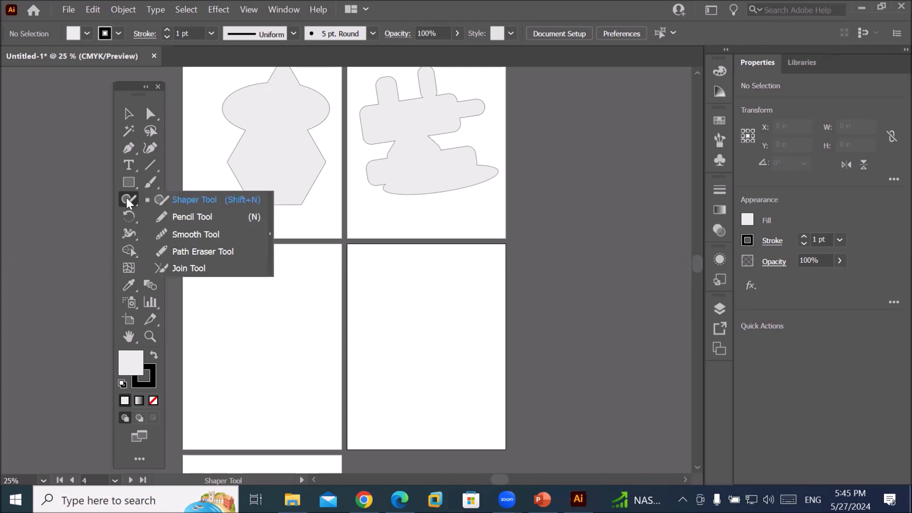
pyautogui.click(212, 199)
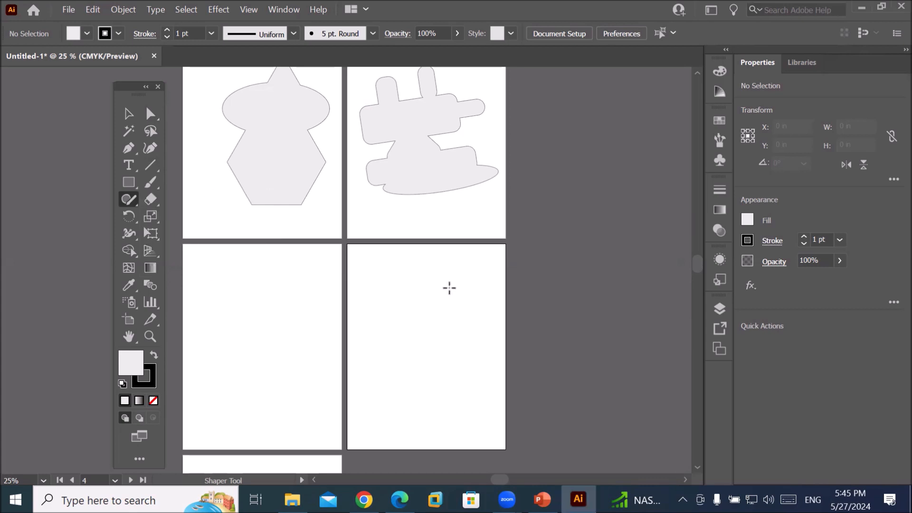
pyautogui.moveTo(486, 302)
pyautogui.mouseDown()
pyautogui.moveTo(394, 306)
pyautogui.moveTo(375, 326)
pyautogui.moveTo(398, 340)
pyautogui.moveTo(474, 349)
pyautogui.moveTo(518, 323)
pyautogui.moveTo(483, 305)
pyautogui.mouseUp()
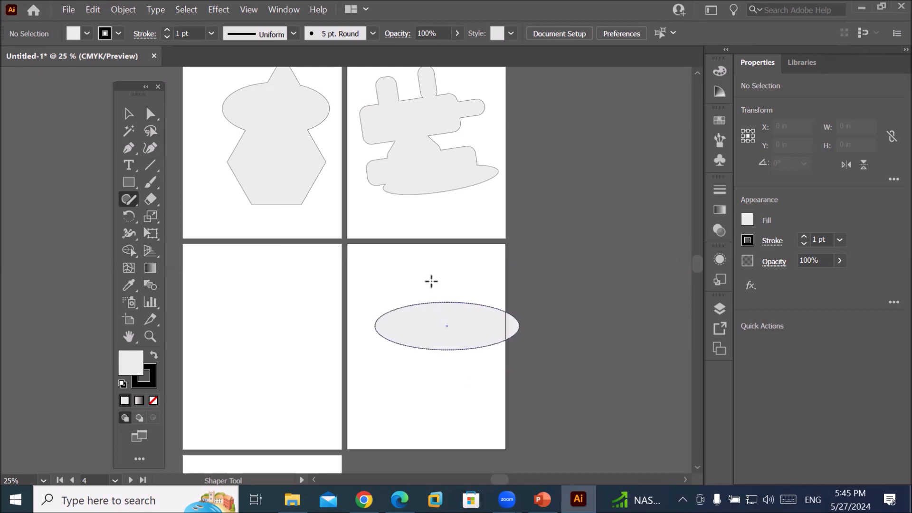
pyautogui.moveTo(436, 261)
pyautogui.mouseDown()
pyautogui.moveTo(428, 295)
pyautogui.moveTo(433, 375)
pyautogui.moveTo(459, 379)
pyautogui.moveTo(476, 339)
pyautogui.moveTo(481, 272)
pyautogui.moveTo(447, 271)
pyautogui.moveTo(438, 335)
pyautogui.mouseUp()
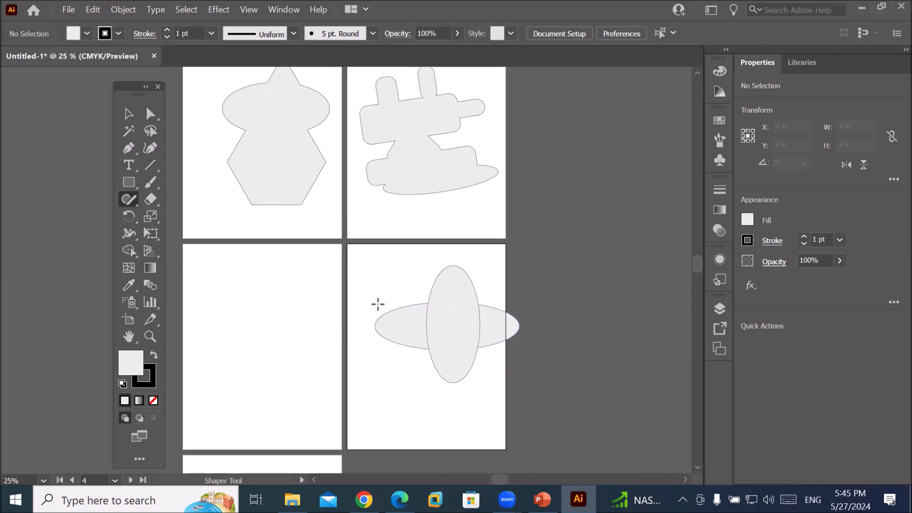
pyautogui.moveTo(356, 300)
pyautogui.mouseDown()
pyautogui.moveTo(365, 352)
pyautogui.moveTo(418, 351)
pyautogui.moveTo(407, 294)
pyautogui.moveTo(356, 302)
pyautogui.mouseUp()
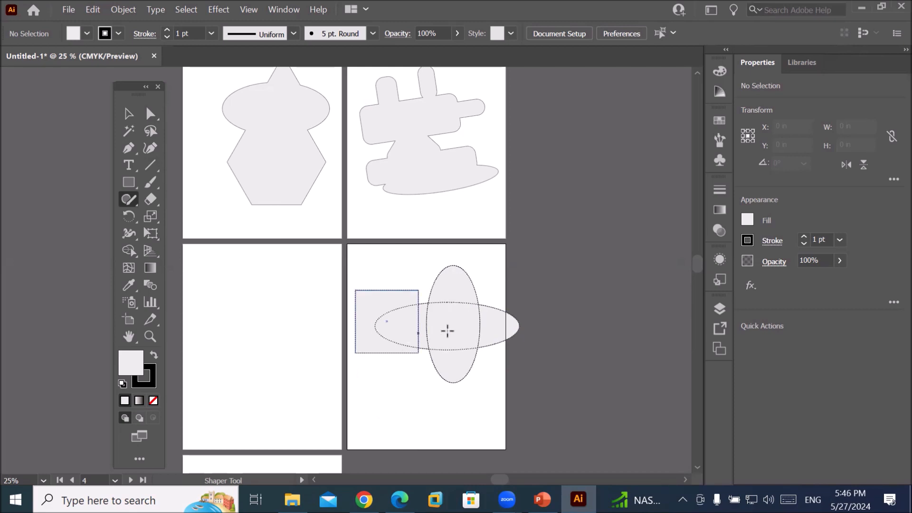
pyautogui.moveTo(369, 307)
pyautogui.mouseDown()
pyautogui.moveTo(406, 321)
pyautogui.moveTo(474, 321)
pyautogui.mouseUp()
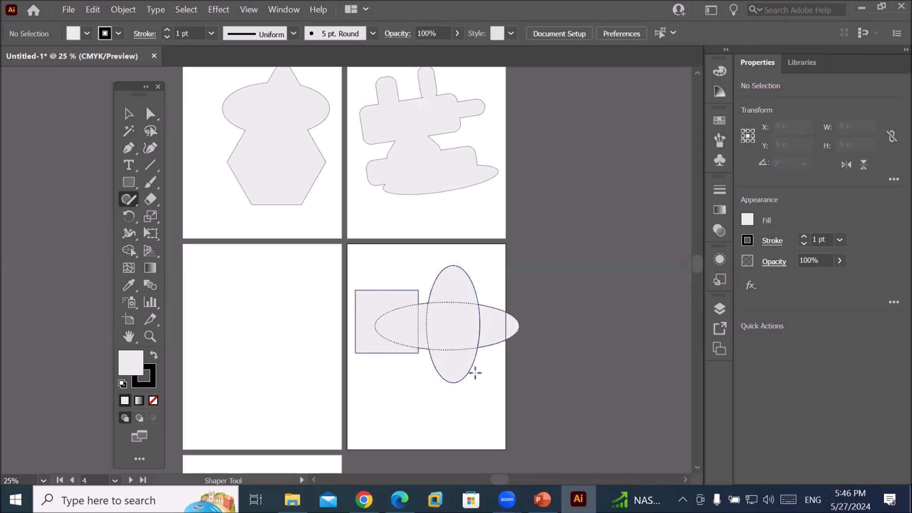
pyautogui.moveTo(450, 318)
pyautogui.mouseDown()
pyautogui.moveTo(459, 335)
pyautogui.moveTo(503, 321)
pyautogui.mouseUp()
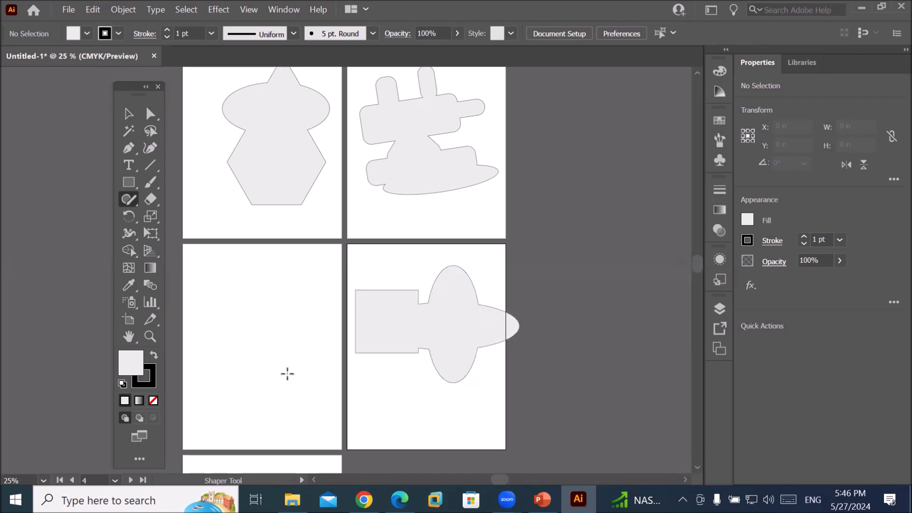
# Sketch a vertical stack of overlapping square, triangle, circle and triangle on the third artboard and merge it with the Shaper Tool
pyautogui.moveTo(221, 299)
pyautogui.mouseDown()
pyautogui.moveTo(209, 322)
pyautogui.moveTo(255, 322)
pyautogui.moveTo(243, 283)
pyautogui.moveTo(234, 287)
pyautogui.moveTo(214, 305)
pyautogui.moveTo(202, 368)
pyautogui.moveTo(247, 365)
pyautogui.moveTo(226, 317)
pyautogui.mouseUp()
pyautogui.moveTo(233, 351)
pyautogui.mouseDown()
pyautogui.moveTo(208, 390)
pyautogui.moveTo(247, 399)
pyautogui.moveTo(232, 352)
pyautogui.moveTo(223, 355)
pyautogui.mouseUp()
pyautogui.moveTo(205, 425)
pyautogui.mouseDown()
pyautogui.moveTo(235, 382)
pyautogui.moveTo(258, 422)
pyautogui.moveTo(210, 421)
pyautogui.moveTo(218, 421)
pyautogui.mouseUp()
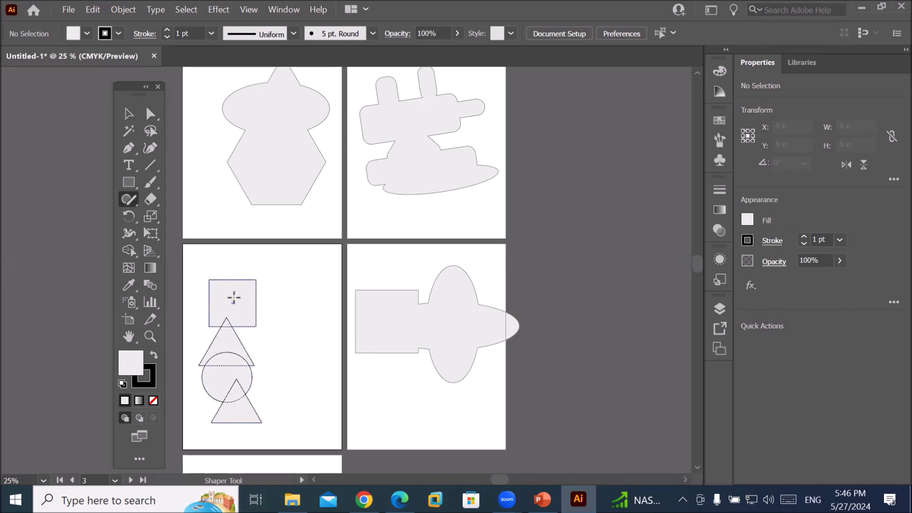
pyautogui.moveTo(234, 298); pyautogui.dragTo(243, 407)
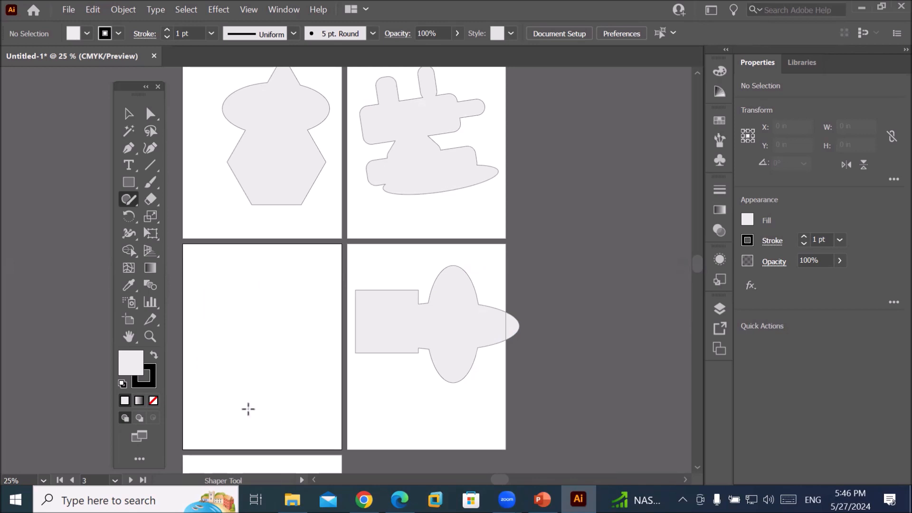
pyautogui.hotkey('ctrl', 'z')
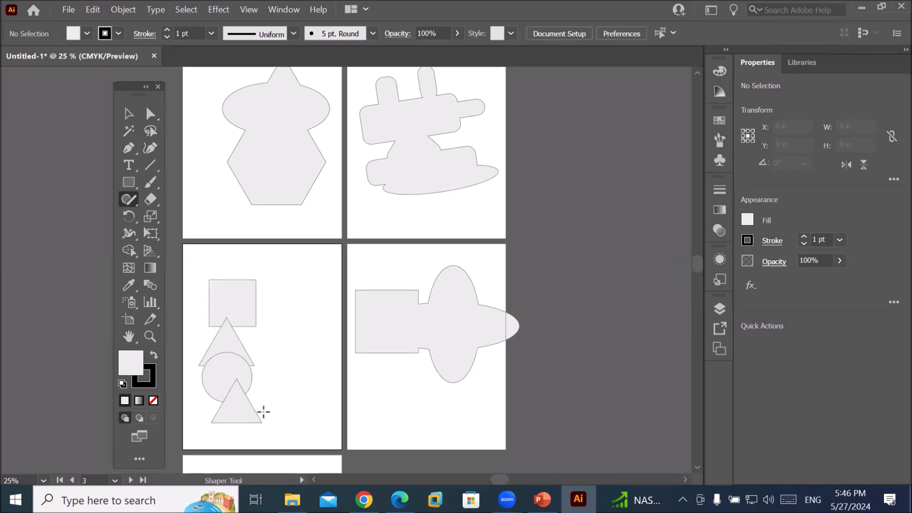
pyautogui.moveTo(226, 306)
pyautogui.mouseDown()
pyautogui.moveTo(230, 376)
pyautogui.moveTo(244, 408)
pyautogui.mouseUp()
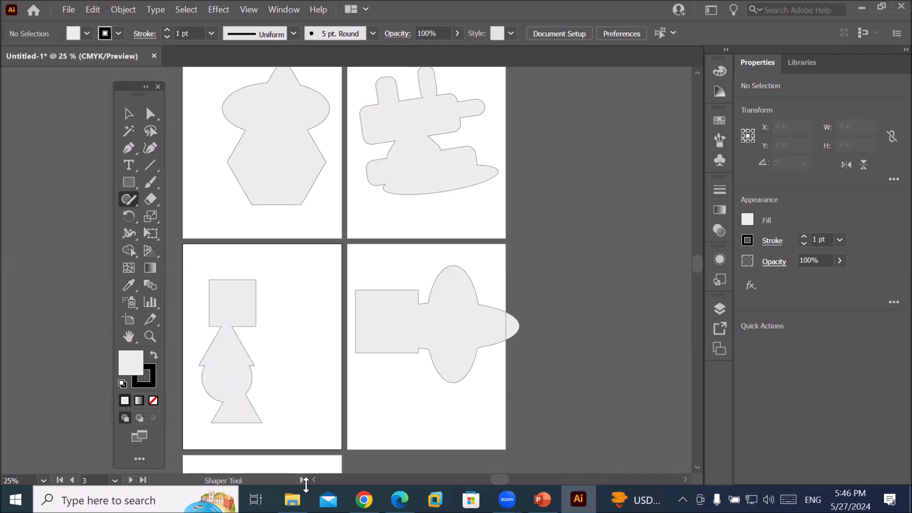
# Move the merged stack towards the middle of the third artboard and fill it with cyan blue
pyautogui.click(127, 114)
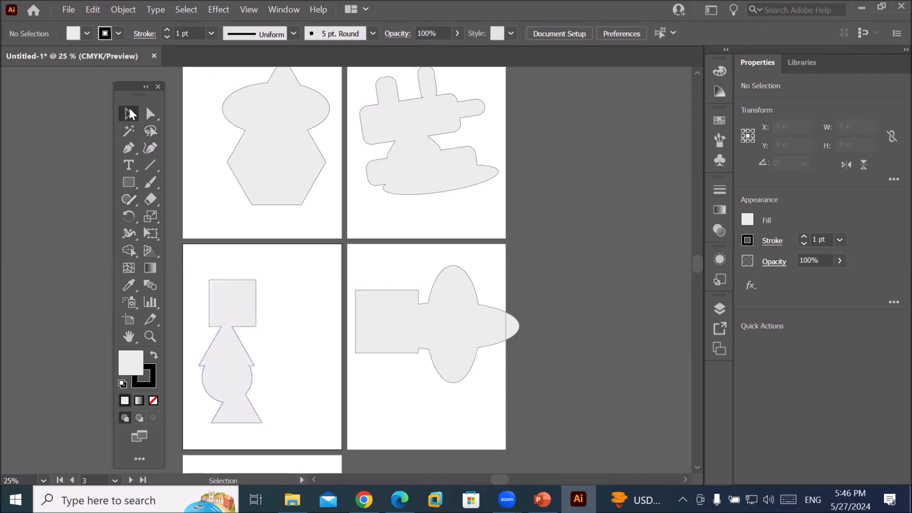
pyautogui.moveTo(289, 298); pyautogui.dragTo(288, 297)
pyautogui.click(87, 33)
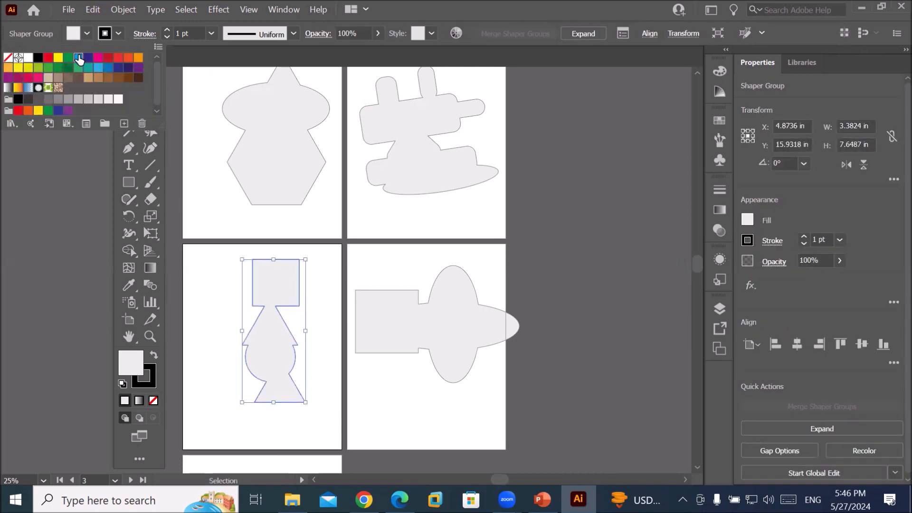
pyautogui.click(79, 58)
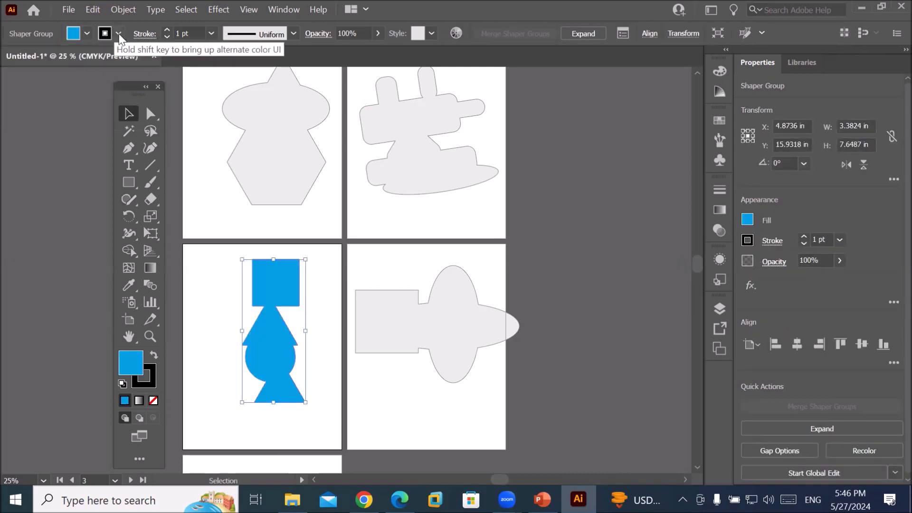
# Set the stroke weight of the blue merged shape to 14 pt
pyautogui.click(167, 29)
pyautogui.click(168, 27)
pyautogui.click(168, 28)
pyautogui.click(168, 28)
pyautogui.click(169, 27)
pyautogui.click(168, 28)
pyautogui.click(168, 28)
pyautogui.click(168, 30)
pyautogui.click(168, 30)
pyautogui.click(169, 29)
pyautogui.click(168, 30)
pyautogui.click(168, 30)
pyautogui.click(168, 29)
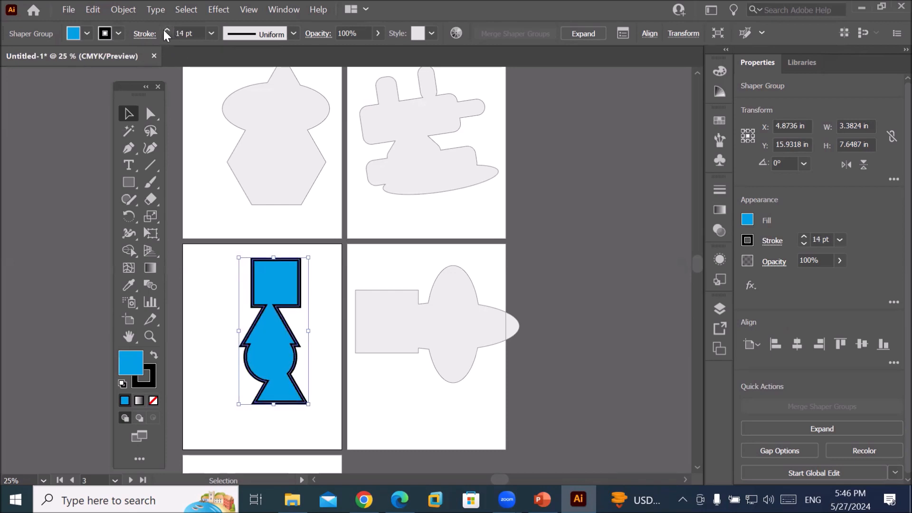
# Reshape the square at the top of the blue shape into a large upward-pointing triangle by moving its corner points
pyautogui.click(150, 114)
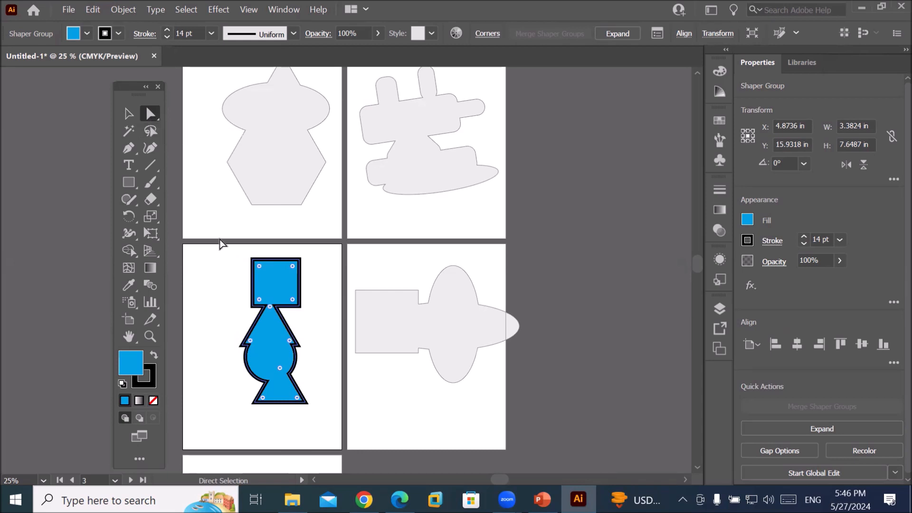
pyautogui.moveTo(264, 270); pyautogui.dragTo(275, 233)
pyautogui.moveTo(301, 306); pyautogui.dragTo(308, 307)
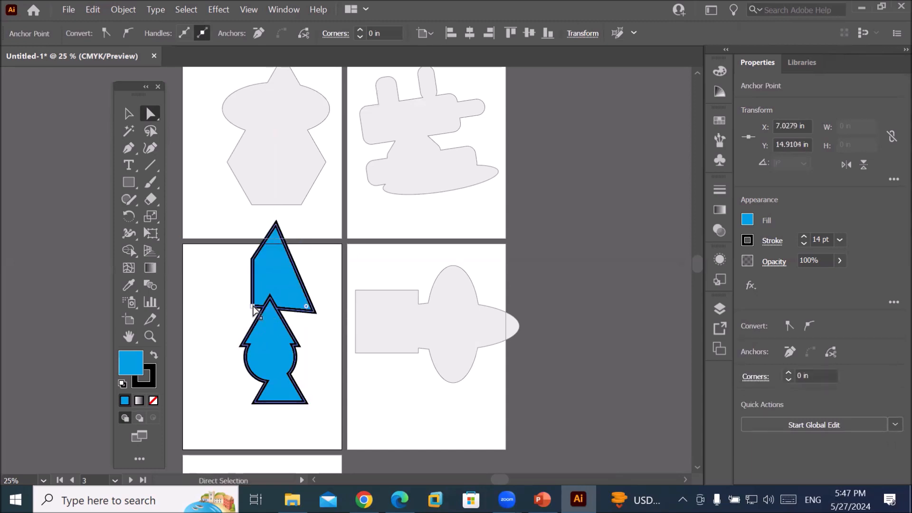
pyautogui.moveTo(252, 306); pyautogui.dragTo(214, 313)
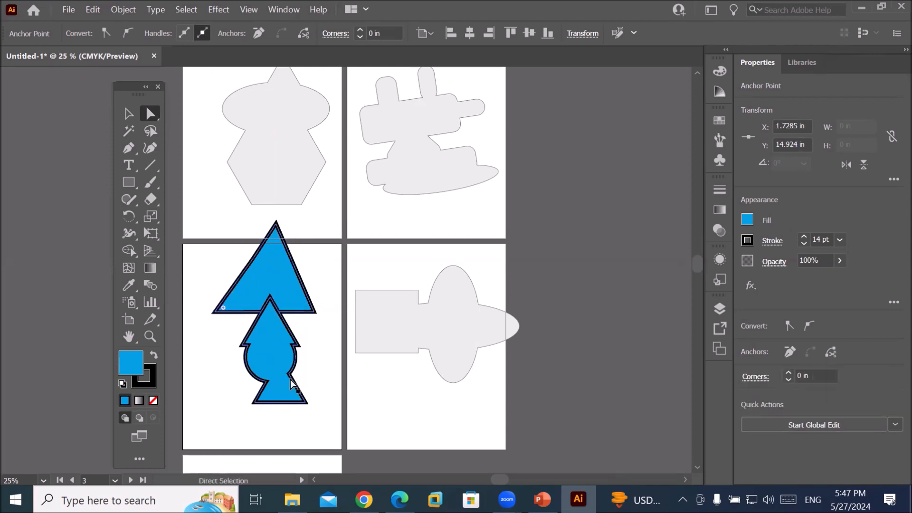
# Delete all artwork from every artboard in the document
pyautogui.click(128, 114)
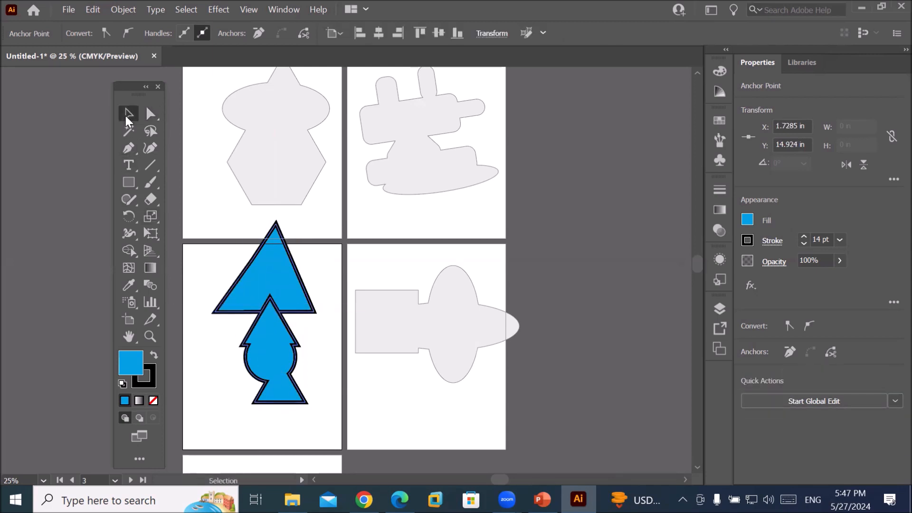
pyautogui.click(198, 205)
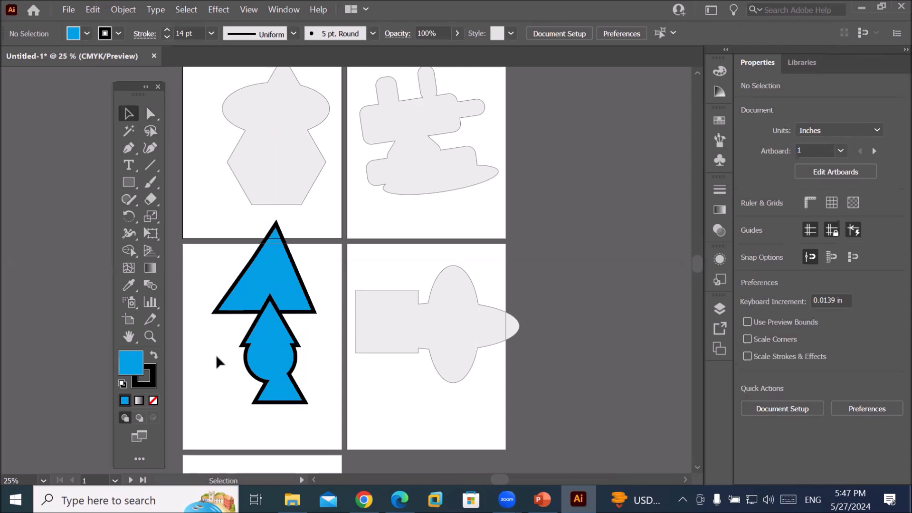
pyautogui.click(220, 374)
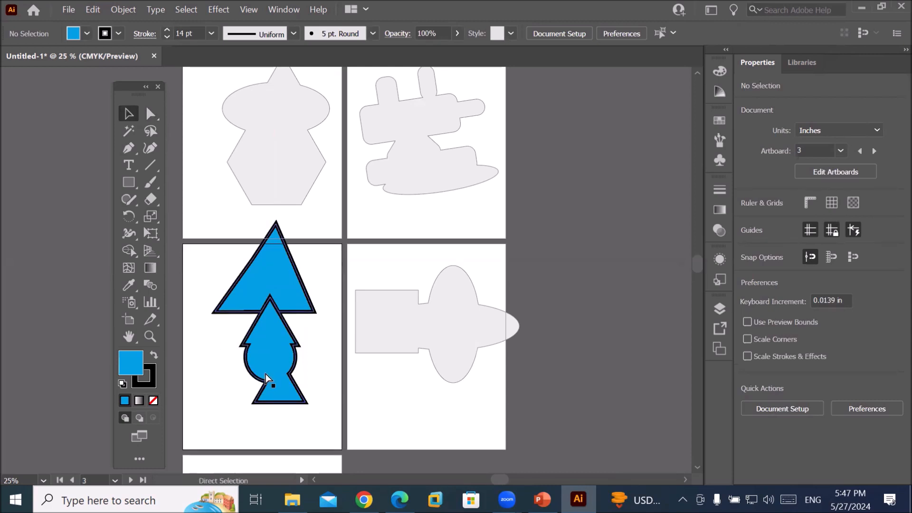
pyautogui.hotkey('ctrl', 'a')
pyautogui.press('Delete')
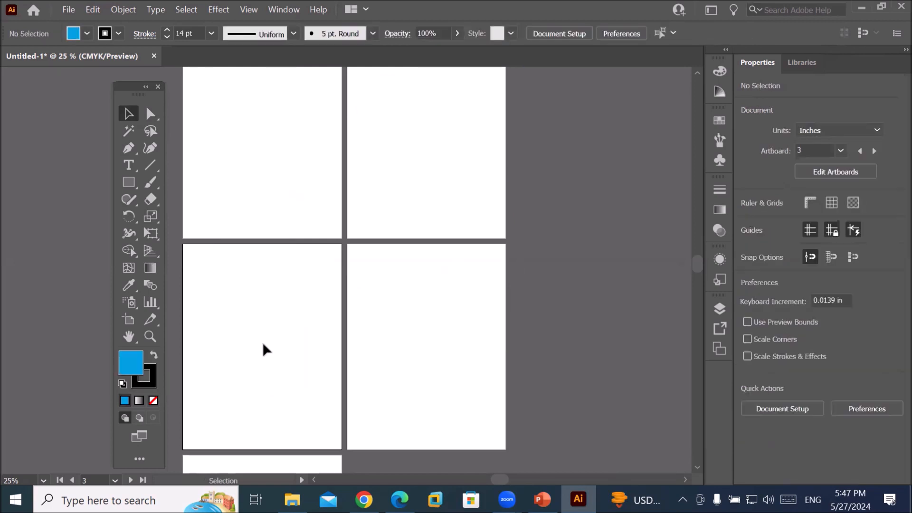
# Sketch a triangle about 6.4 in wide and 5.5 in high on the first artboard with the Shaper Tool and centre it horizontally
pyautogui.scroll(-2, 267, 215)
pyautogui.scroll(1, 262, 171)
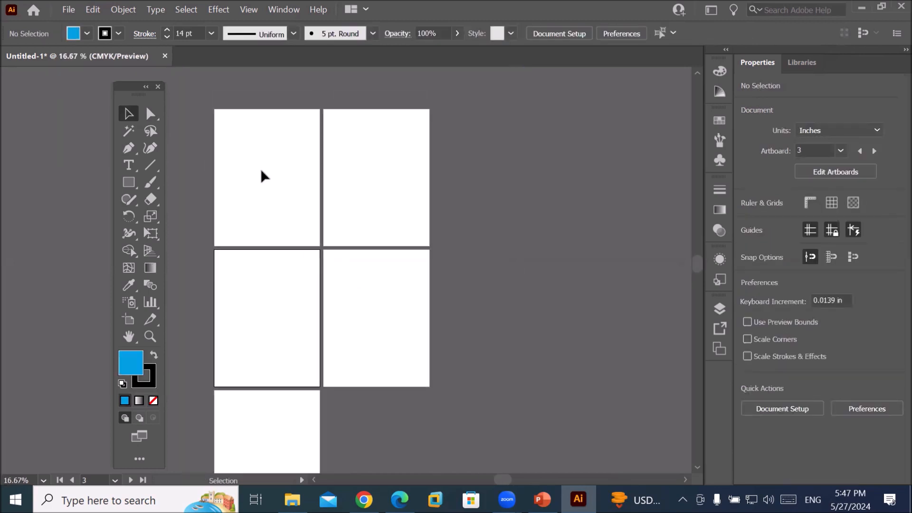
pyautogui.click(133, 195)
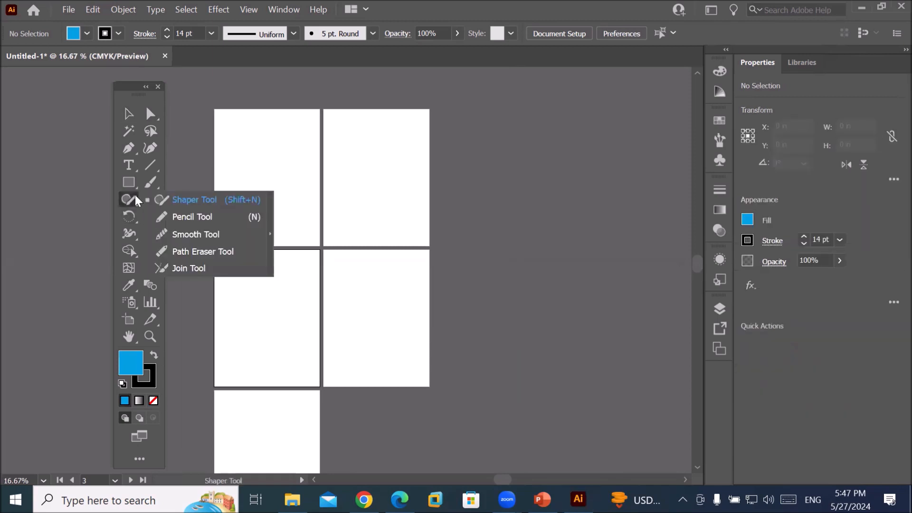
pyautogui.click(192, 203)
pyautogui.moveTo(271, 136)
pyautogui.mouseDown()
pyautogui.moveTo(238, 203)
pyautogui.moveTo(300, 203)
pyautogui.moveTo(270, 136)
pyautogui.mouseUp()
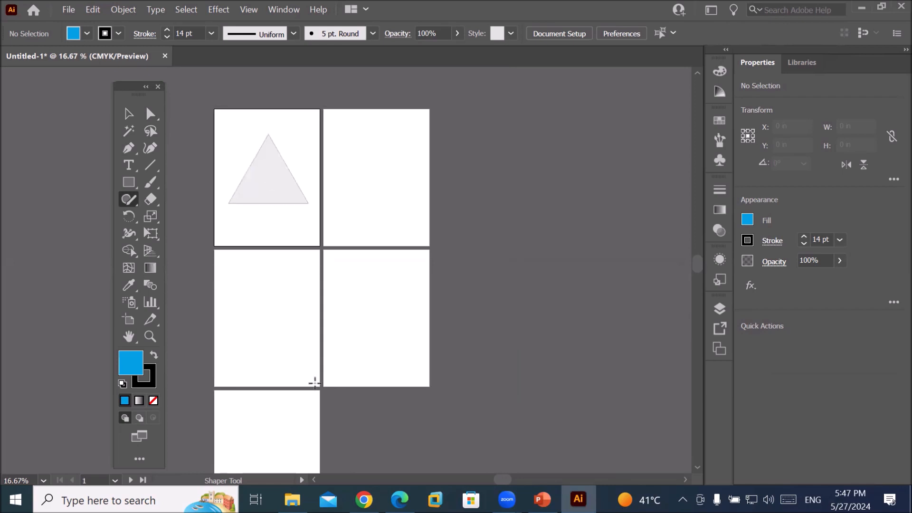
pyautogui.click(129, 113)
pyautogui.moveTo(258, 176); pyautogui.dragTo(251, 194)
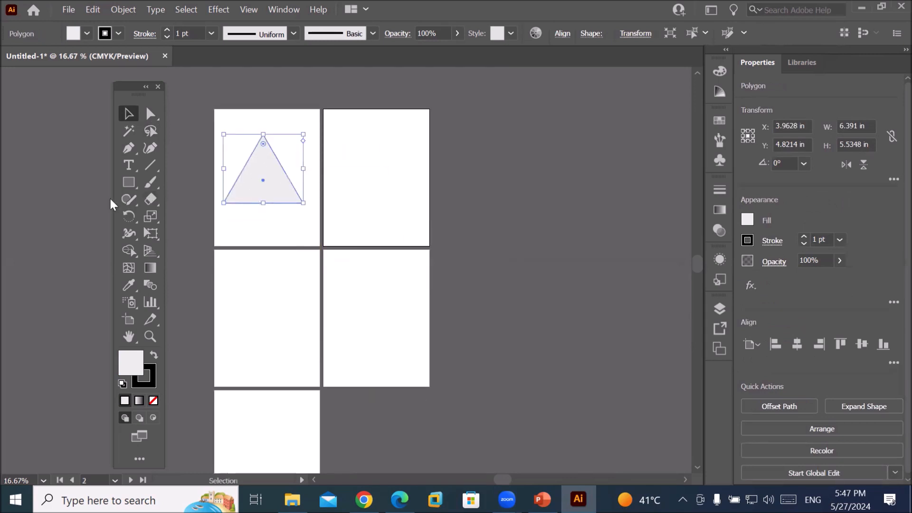
# Sketch overlapping shapes across the second artboard with the Shaper Tool: about 2.4 in square, 2.9 × 1.4 in rectangle, ellipse and 1.7 × 3.1 in rectangle
pyautogui.click(126, 183)
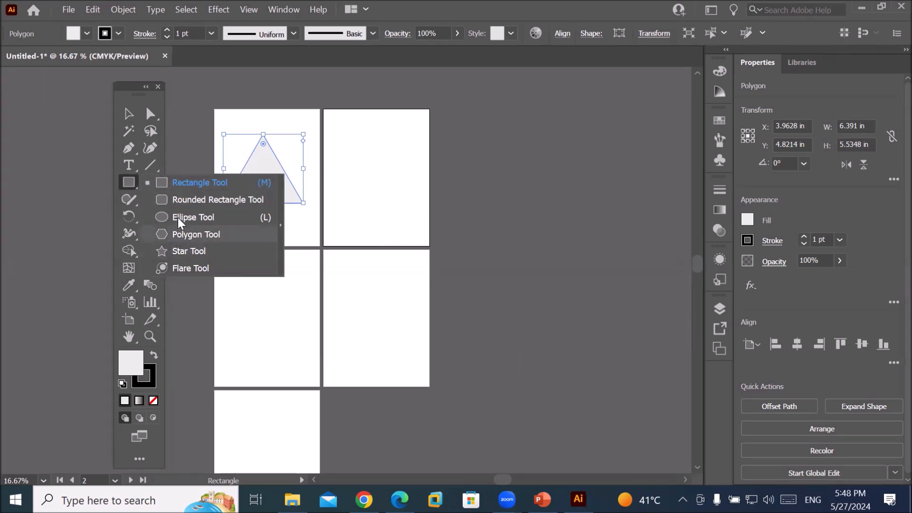
pyautogui.click(126, 197)
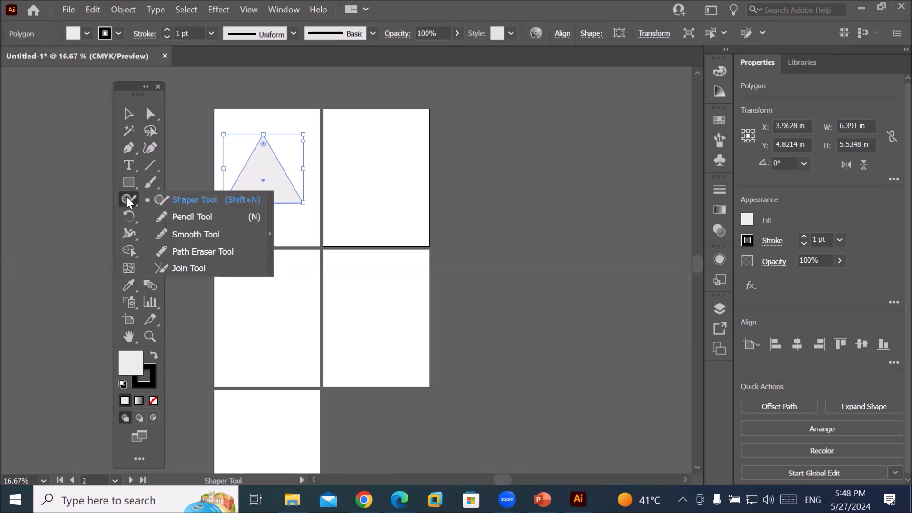
pyautogui.click(203, 203)
pyautogui.moveTo(330, 163)
pyautogui.mouseDown()
pyautogui.moveTo(328, 191)
pyautogui.moveTo(355, 189)
pyautogui.moveTo(351, 169)
pyautogui.moveTo(330, 164)
pyautogui.moveTo(374, 170)
pyautogui.moveTo(380, 187)
pyautogui.moveTo(346, 186)
pyautogui.moveTo(350, 169)
pyautogui.moveTo(405, 172)
pyautogui.moveTo(391, 183)
pyautogui.moveTo(409, 184)
pyautogui.moveTo(412, 170)
pyautogui.moveTo(375, 176)
pyautogui.moveTo(402, 174)
pyautogui.moveTo(414, 199)
pyautogui.moveTo(421, 181)
pyautogui.moveTo(401, 161)
pyautogui.mouseUp()
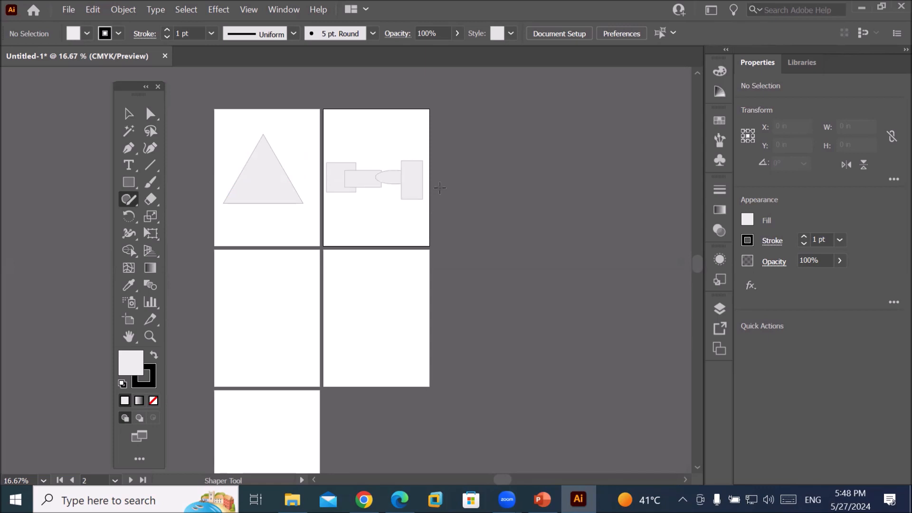
# Rearrange the second artboard's shapes into a centred vertical stack: wide rectangle on top, ellipse, tall rectangle, and square at the base, leaving the lower ones overlapping
pyautogui.scroll(2, 451, 169)
pyautogui.scroll(1, 451, 169)
pyautogui.scroll(-1, 452, 170)
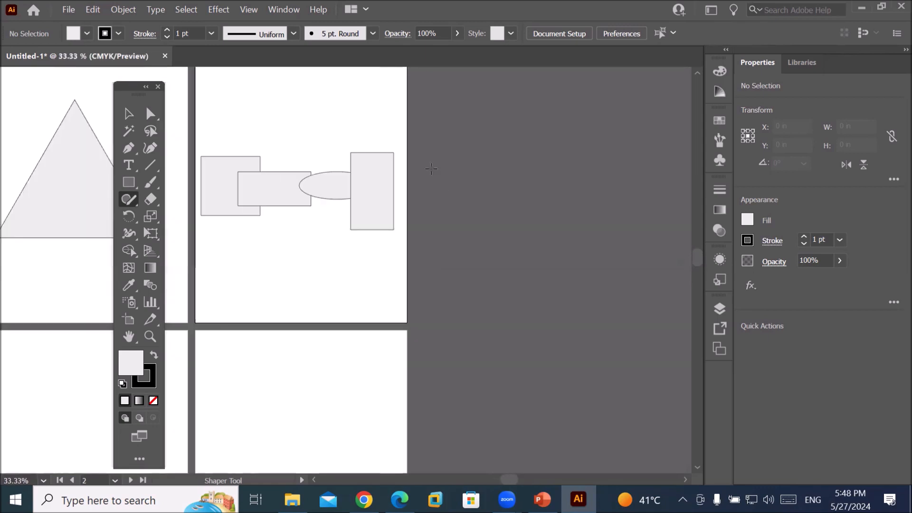
pyautogui.click(128, 113)
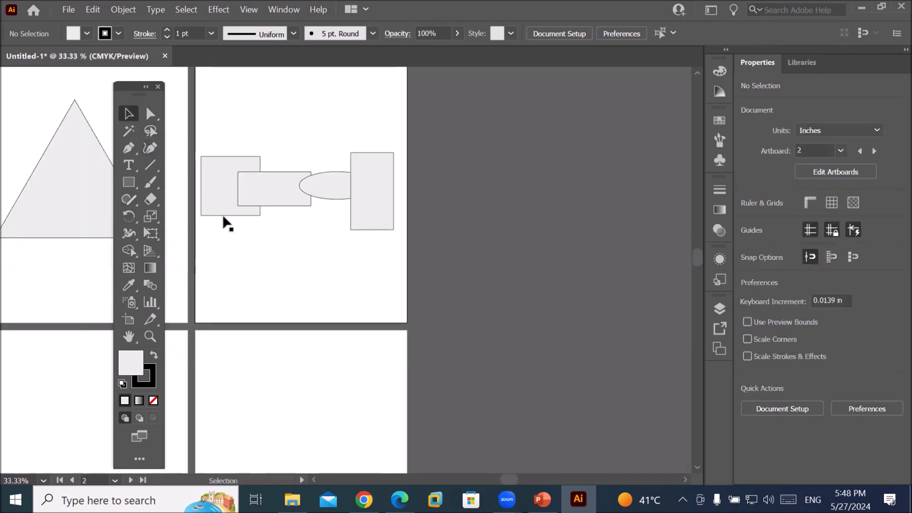
pyautogui.moveTo(220, 210); pyautogui.dragTo(228, 279)
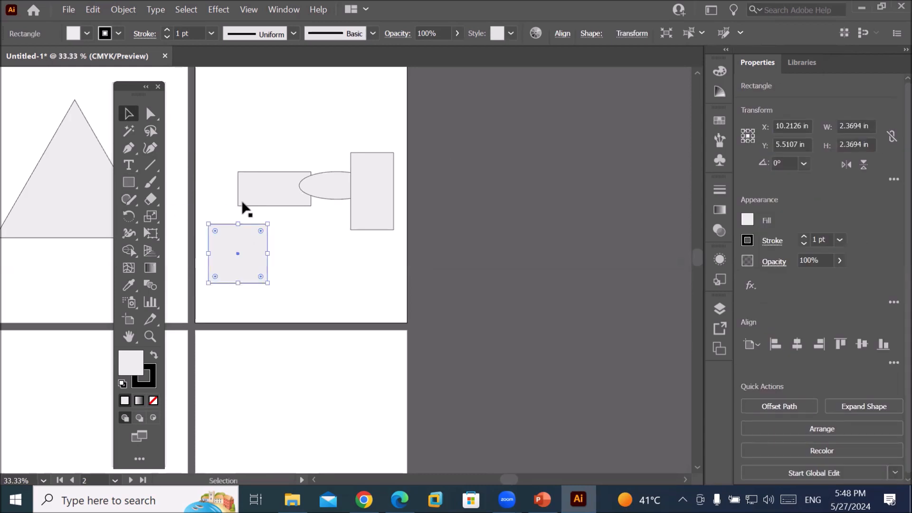
pyautogui.moveTo(252, 204); pyautogui.dragTo(242, 147)
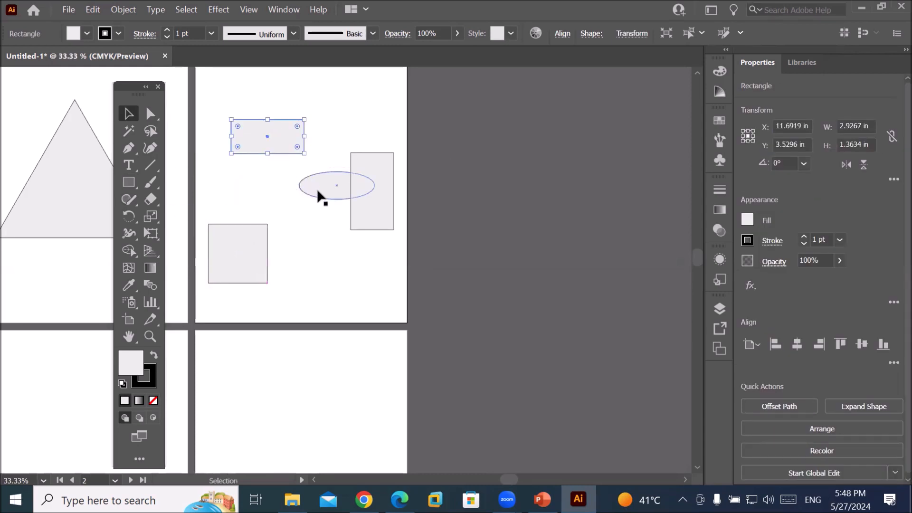
pyautogui.moveTo(318, 192); pyautogui.dragTo(249, 171)
pyautogui.moveTo(351, 219); pyautogui.dragTo(246, 232)
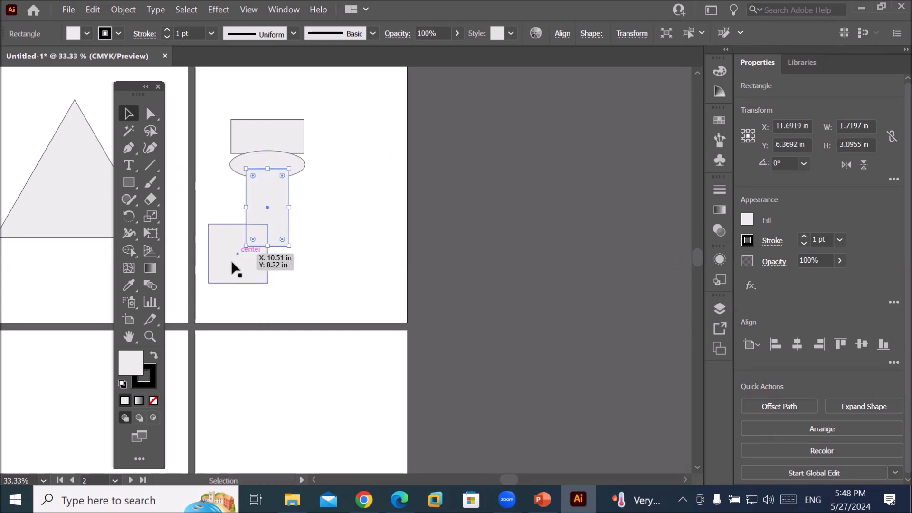
pyautogui.moveTo(232, 279); pyautogui.dragTo(261, 281)
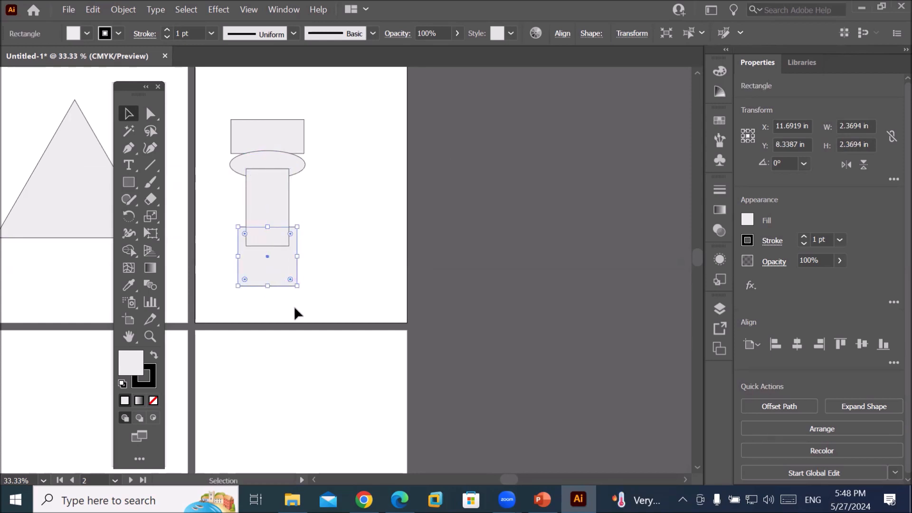
# Combine the four stacked shapes on the second artboard into one silhouette with the Pathfinder Merge operation
pyautogui.moveTo(202, 97); pyautogui.dragTo(318, 308)
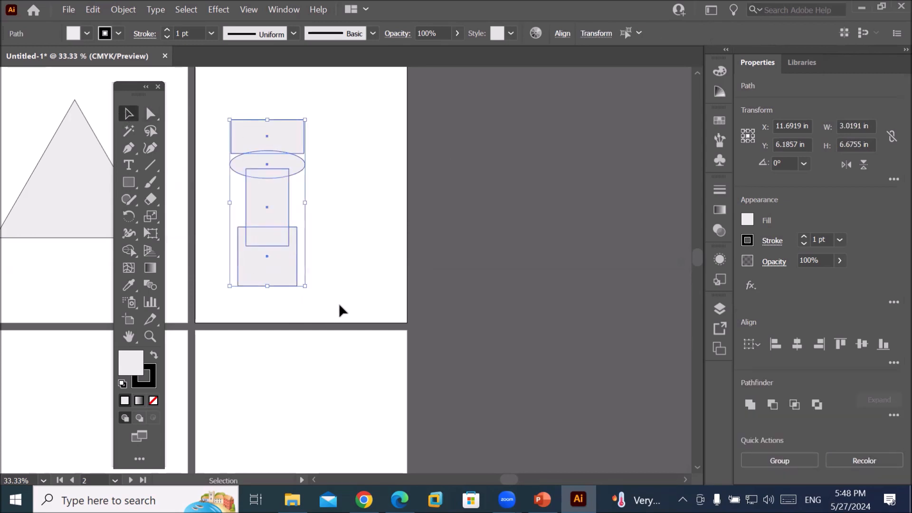
pyautogui.click(283, 9)
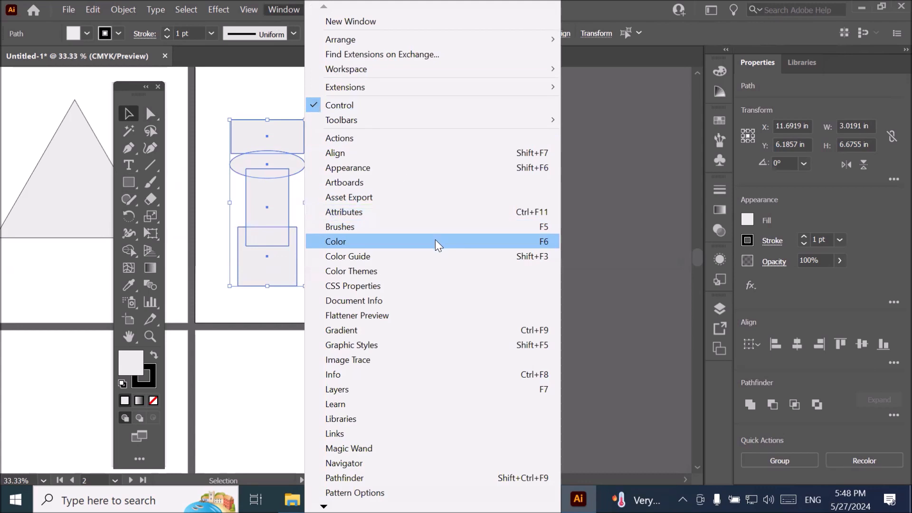
pyautogui.click(390, 477)
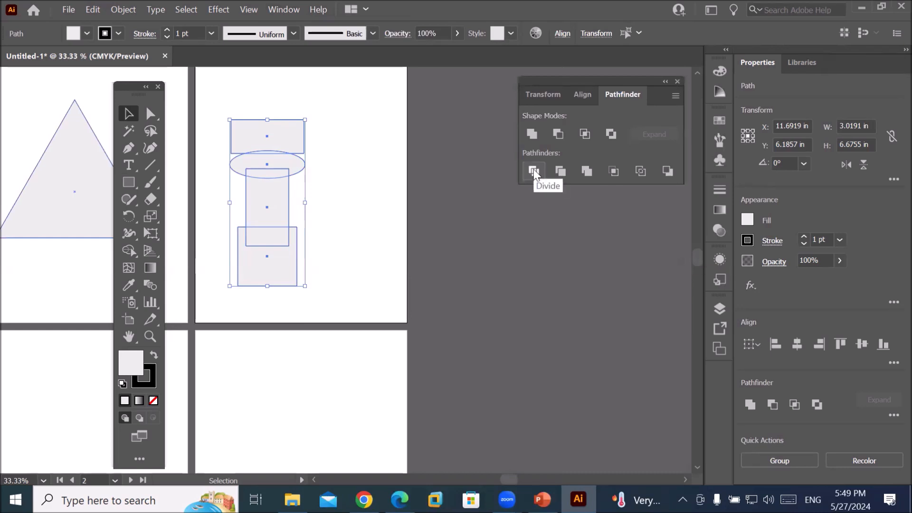
pyautogui.click(586, 172)
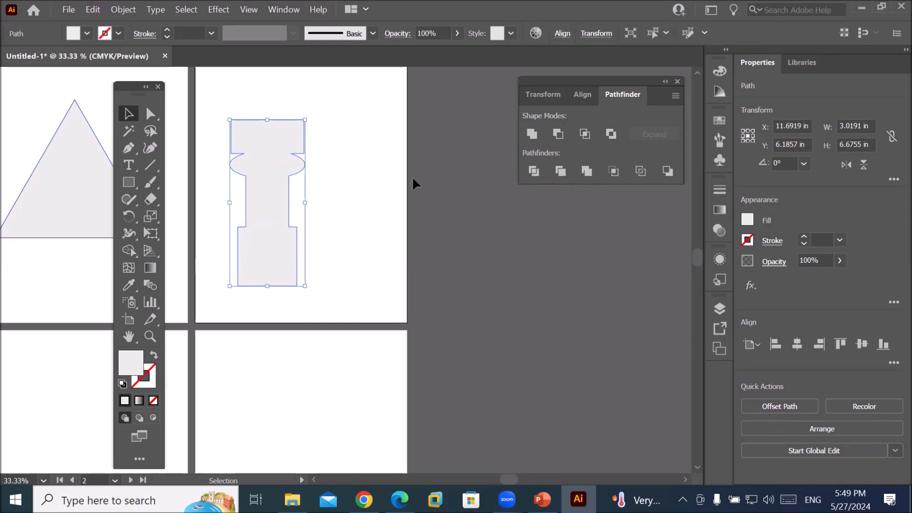
pyautogui.click(345, 248)
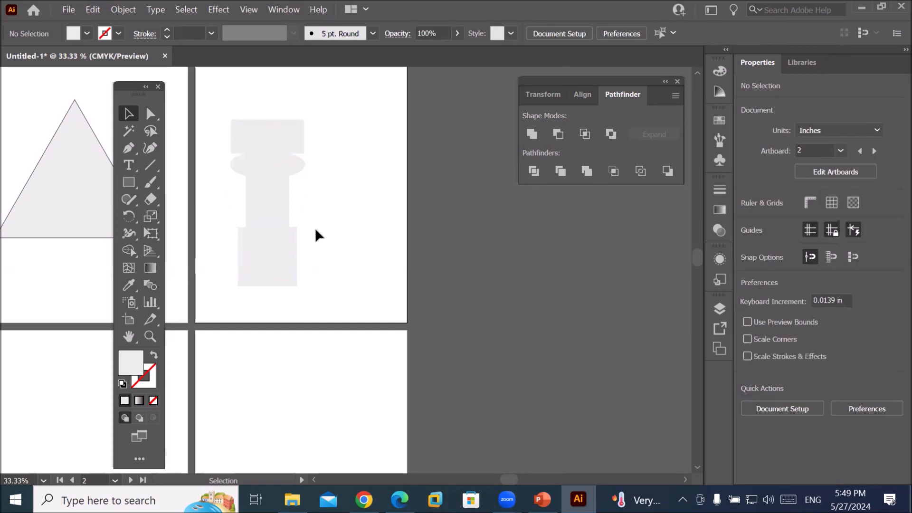
# Fill the merged shape with green and move it towards the upper middle of the second artboard
pyautogui.click(272, 218)
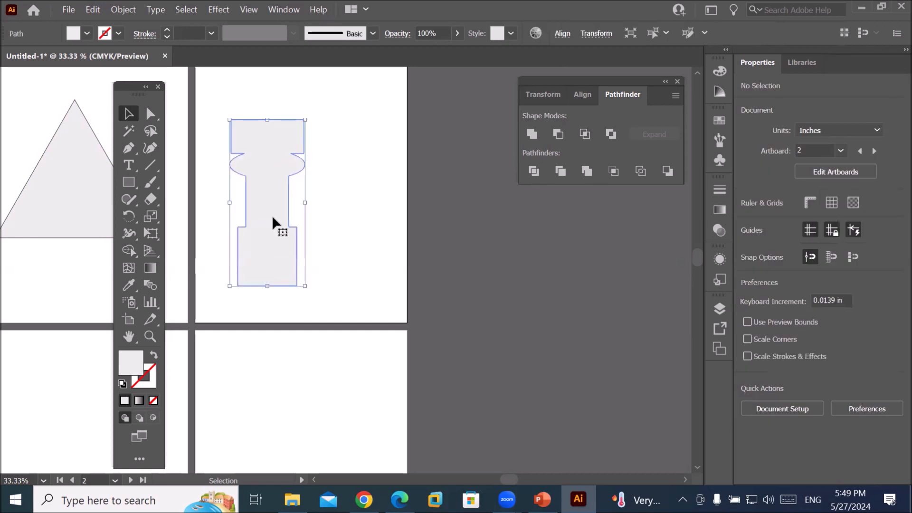
pyautogui.click(87, 33)
pyautogui.click(68, 57)
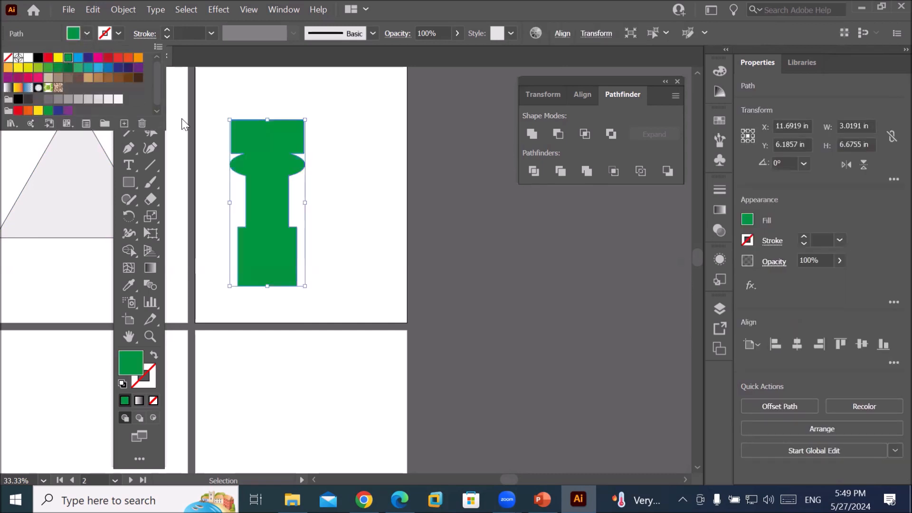
pyautogui.click(375, 260)
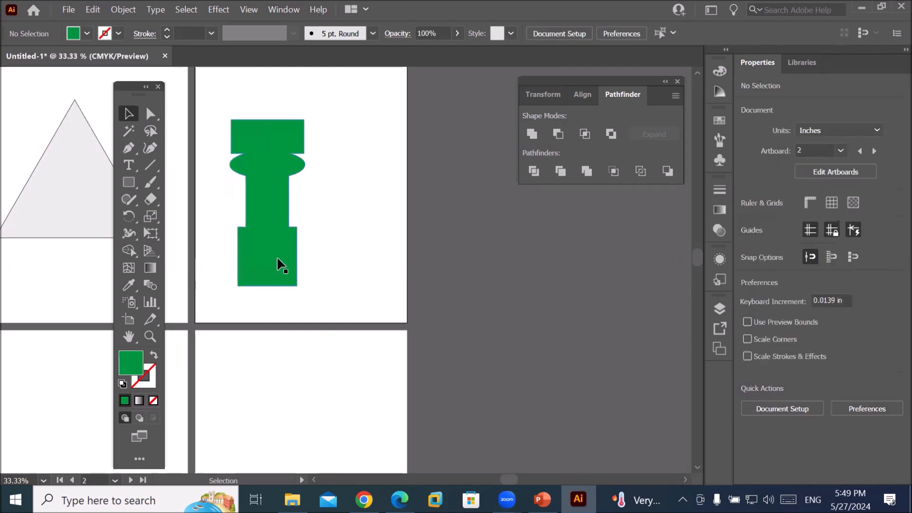
pyautogui.moveTo(272, 255); pyautogui.dragTo(317, 217)
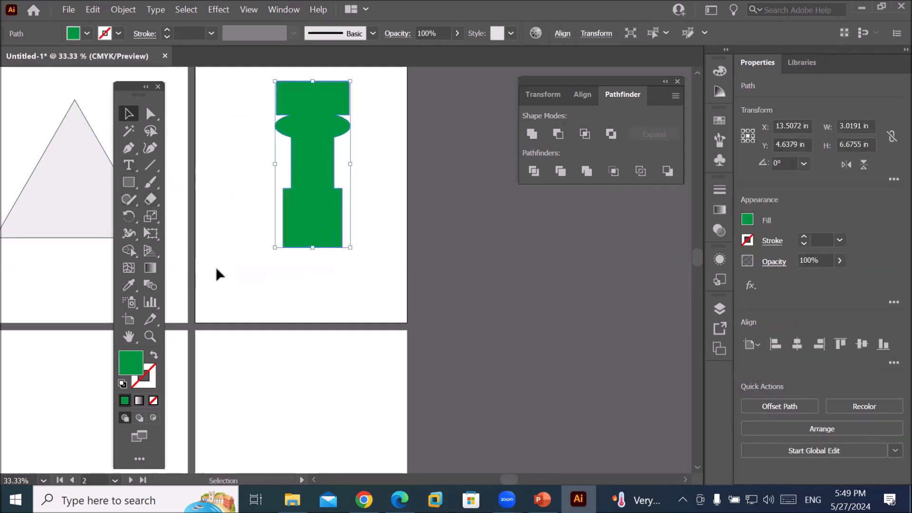
# Activate the Pencil Tool and add the text "Pencil Tool" near the top of the third artboard
pyautogui.scroll(-2, 235, 278)
pyautogui.press('space')
pyautogui.moveTo(211, 347); pyautogui.dragTo(375, 249)
pyautogui.scroll(1, 286, 207)
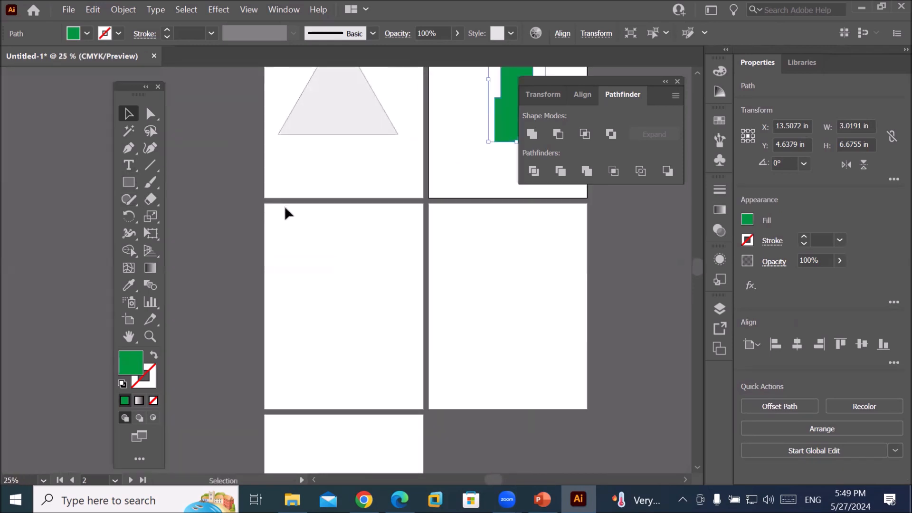
pyautogui.click(130, 201)
pyautogui.click(129, 202)
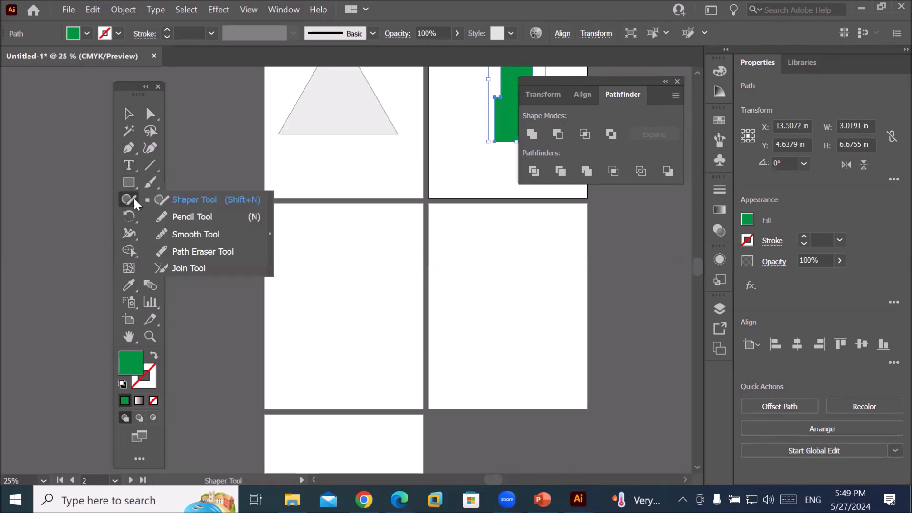
pyautogui.click(189, 214)
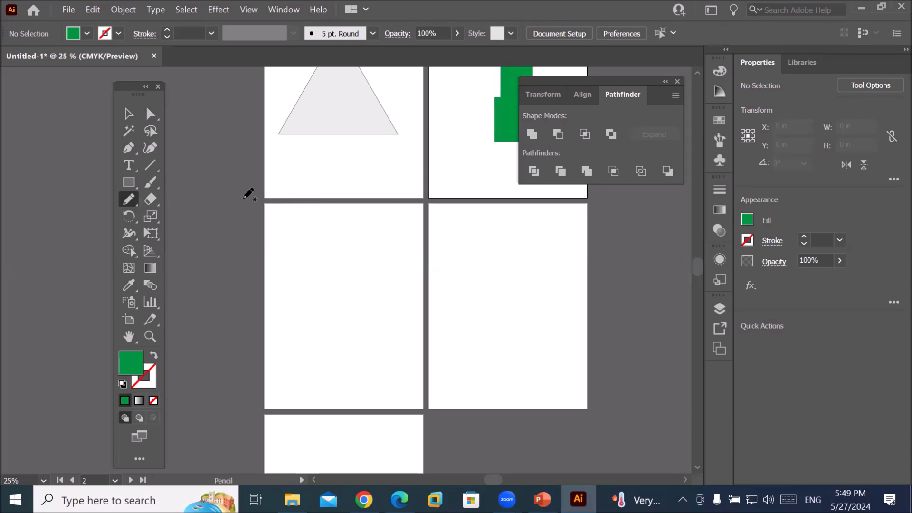
pyautogui.click(126, 165)
pyautogui.click(304, 220)
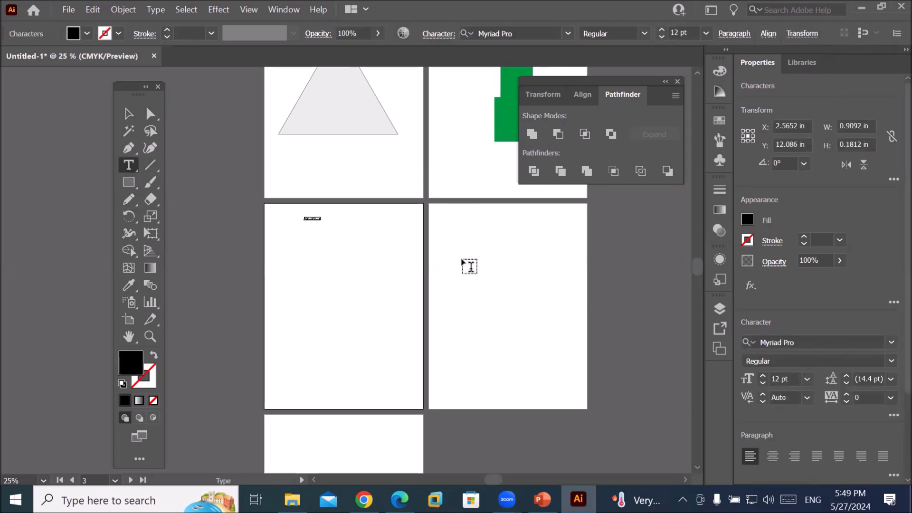
pyautogui.write('g')
pyautogui.write('encil Tool')
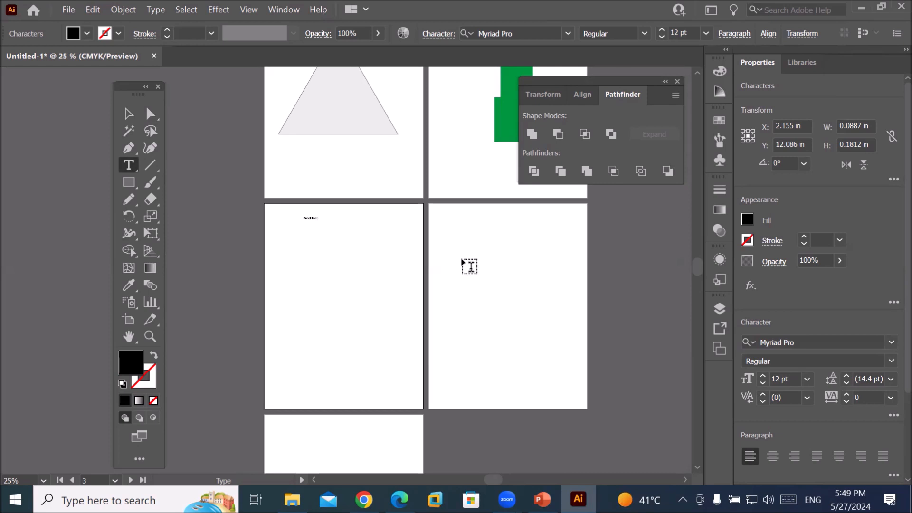
# Enlarge the "Pencil Tool" text to about 70 pt and position it as a heading at the top of the third artboard
pyautogui.click(129, 113)
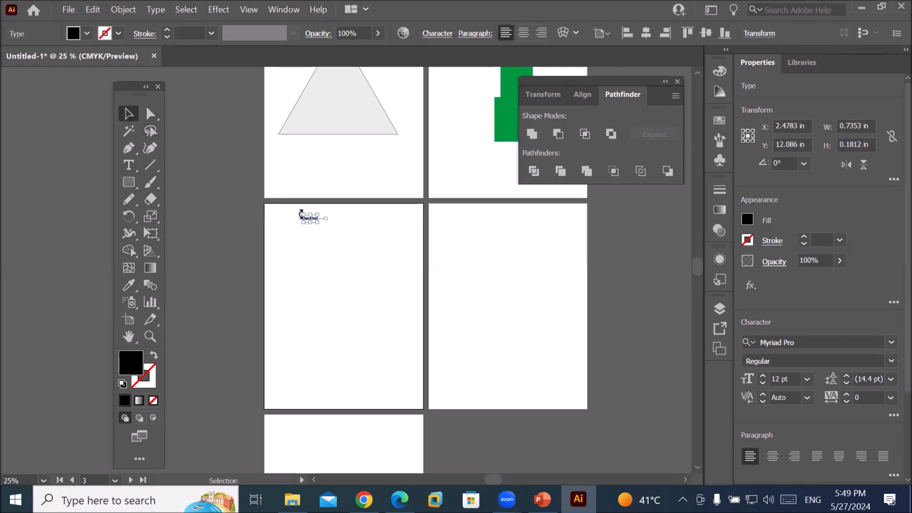
pyautogui.moveTo(319, 222)
pyautogui.mouseDown()
pyautogui.moveTo(425, 256)
pyautogui.moveTo(416, 263)
pyautogui.mouseUp()
pyautogui.moveTo(361, 236); pyautogui.dragTo(361, 222)
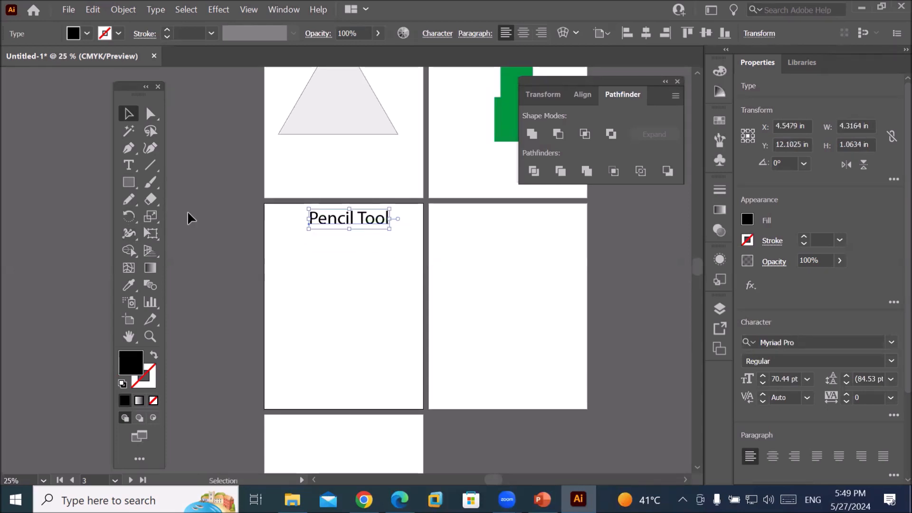
# Activate the Paintbrush Tool, review its options without changes, and paint a small dot in the middle of the third artboard
pyautogui.click(150, 184)
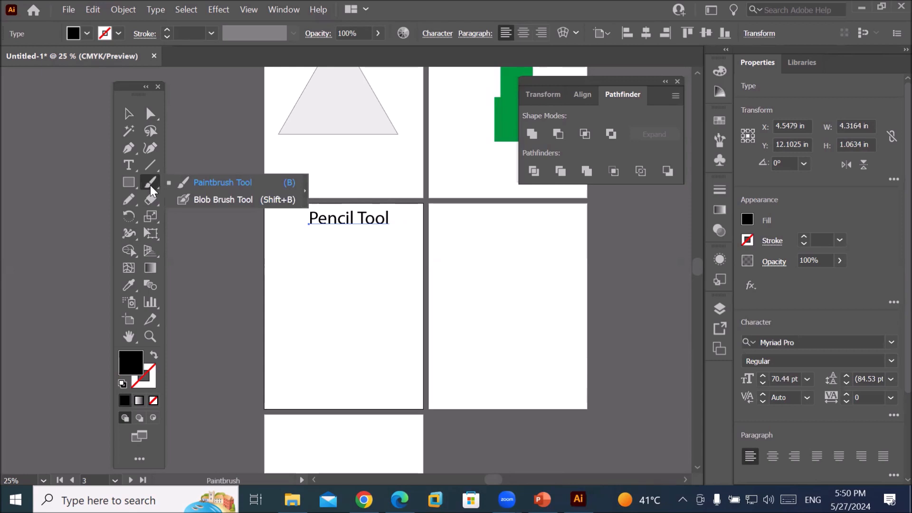
pyautogui.click(190, 186)
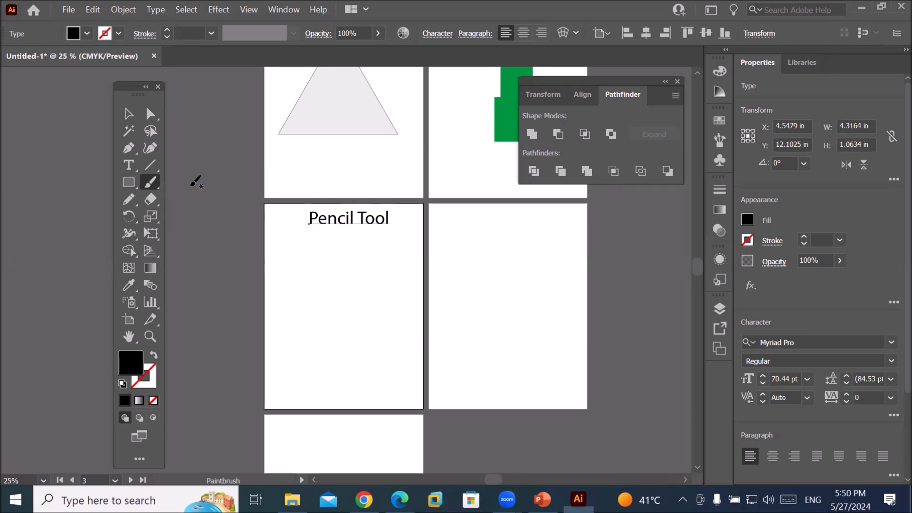
pyautogui.doubleClick(144, 185)
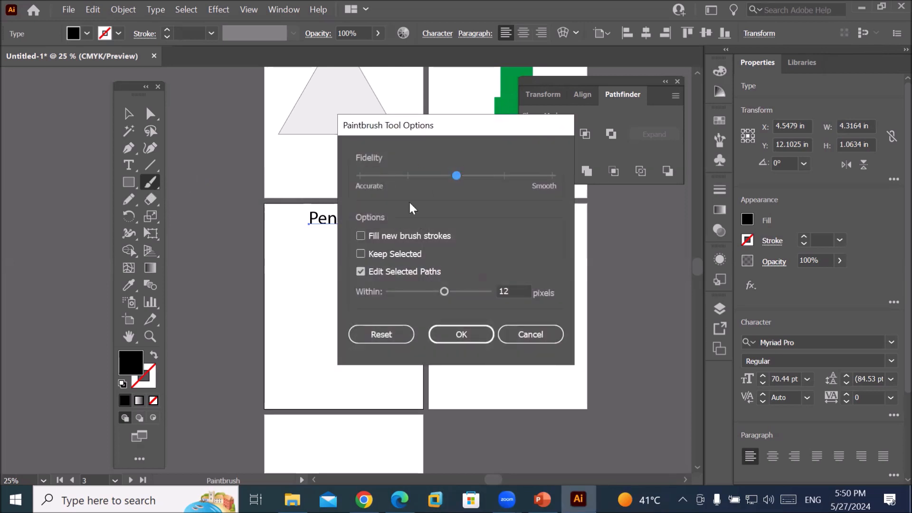
pyautogui.click(529, 335)
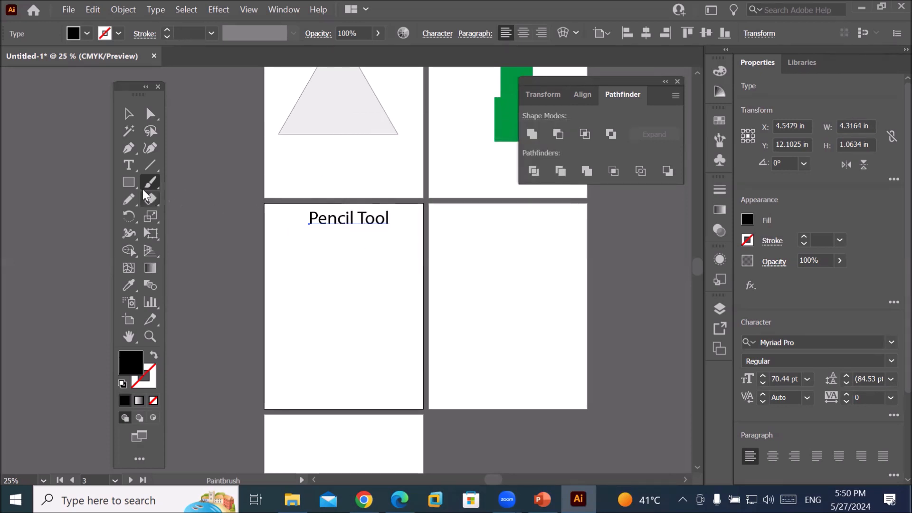
pyautogui.click(353, 300)
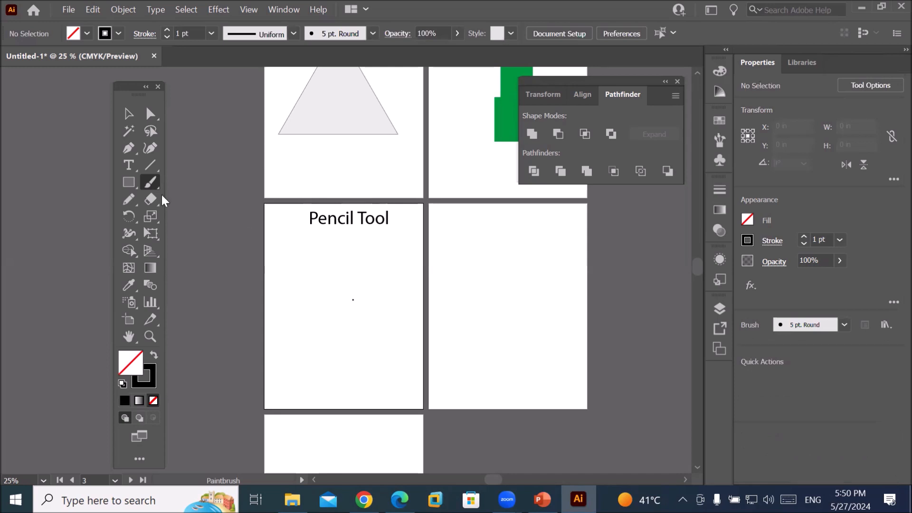
# Bring up the Brushes collection, review the available new brush types without creating one, and close it again
pyautogui.click(280, 10)
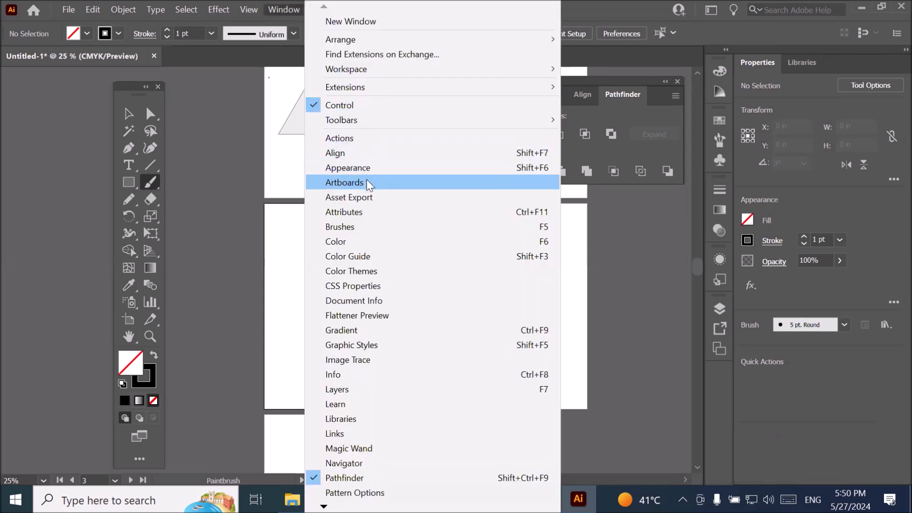
pyautogui.click(391, 228)
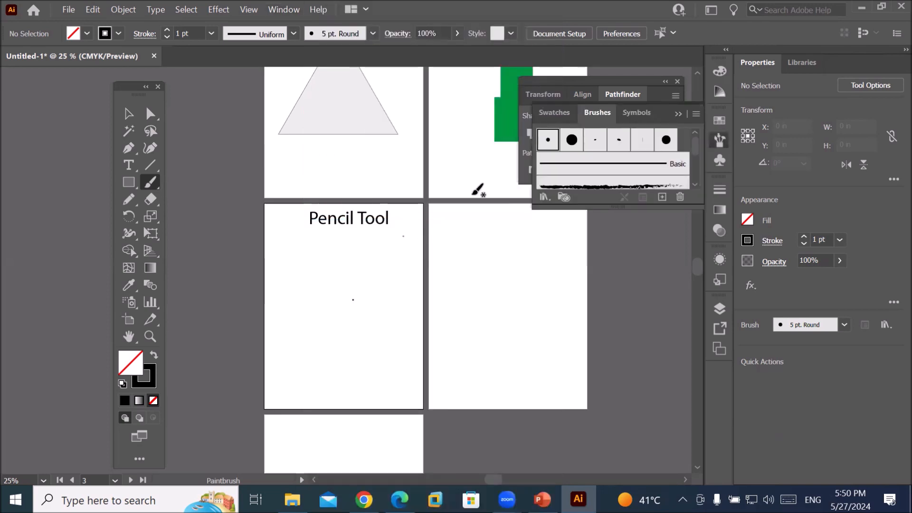
pyautogui.moveTo(597, 113)
pyautogui.mouseDown()
pyautogui.moveTo(552, 206)
pyautogui.moveTo(419, 237)
pyautogui.moveTo(431, 249)
pyautogui.mouseUp()
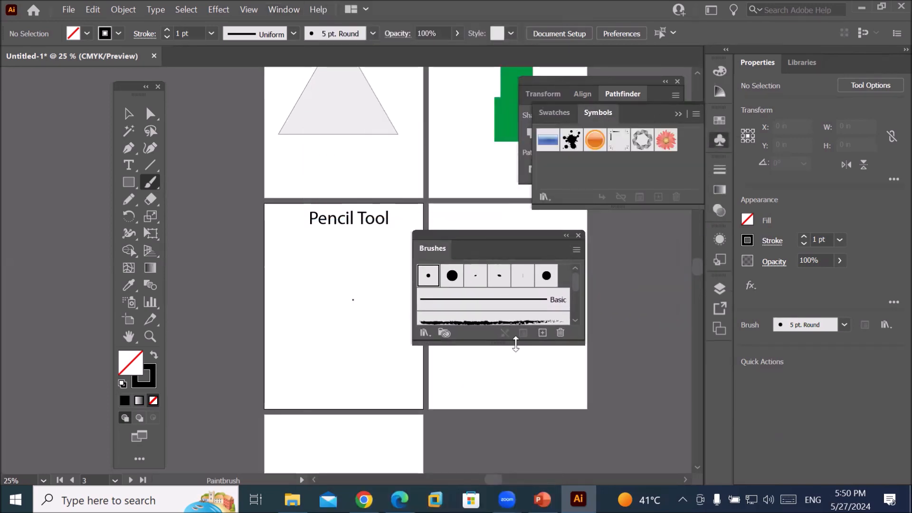
pyautogui.moveTo(494, 343); pyautogui.dragTo(494, 392)
pyautogui.click(542, 380)
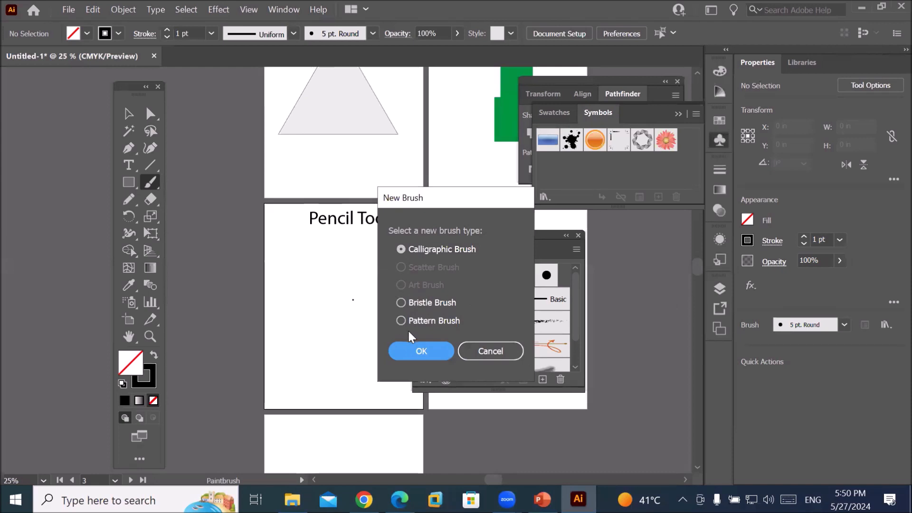
pyautogui.click(427, 249)
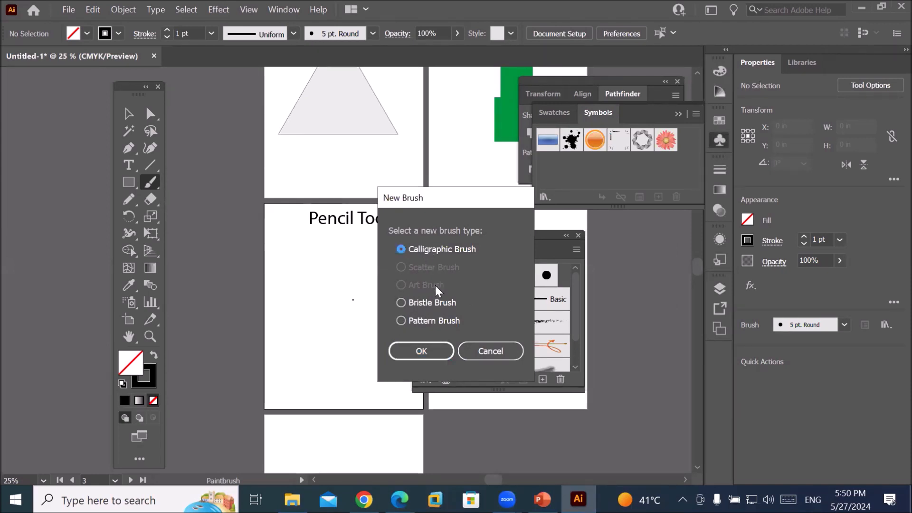
pyautogui.click(470, 354)
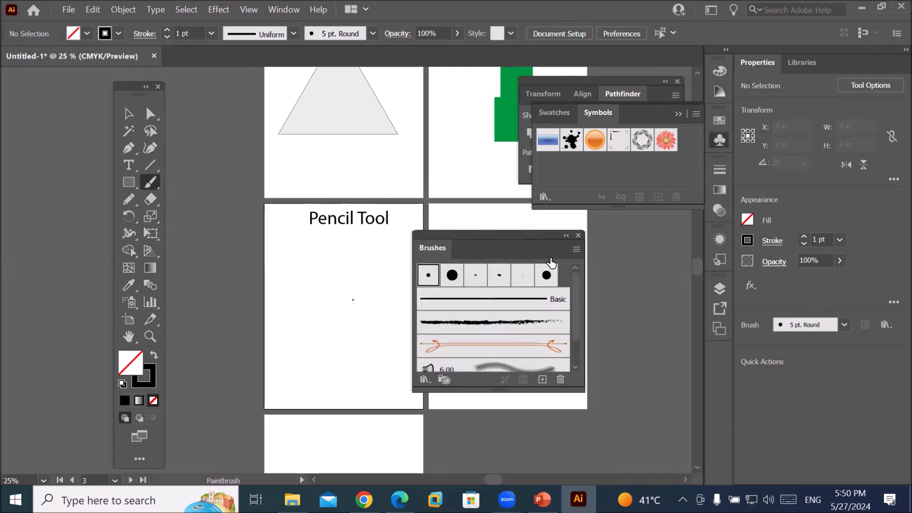
pyautogui.click(578, 235)
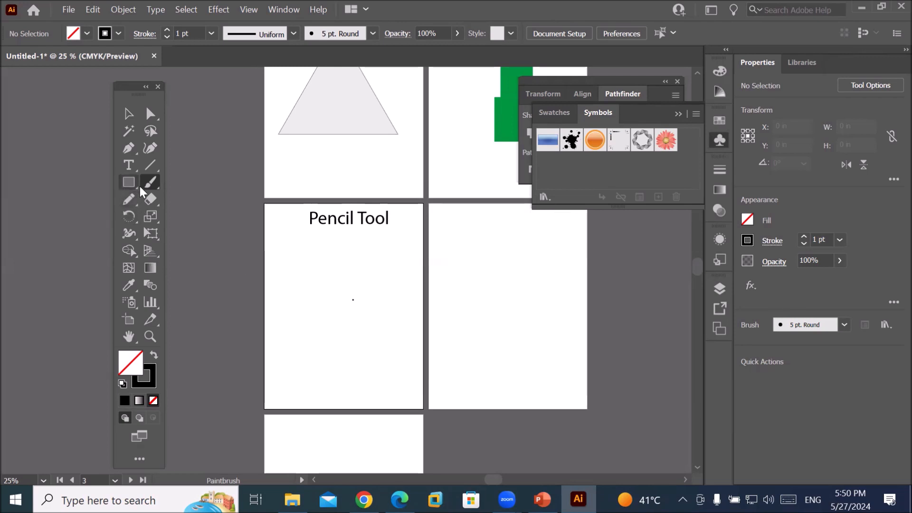
# Activate the Pencil Tool and leave its Fidelity at the midpoint between Accurate and Smooth
pyautogui.click(127, 202)
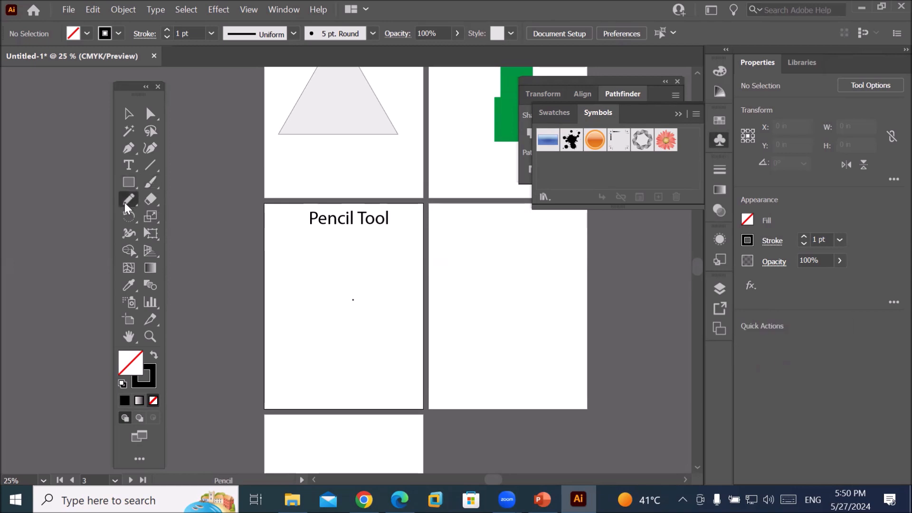
pyautogui.doubleClick(124, 203)
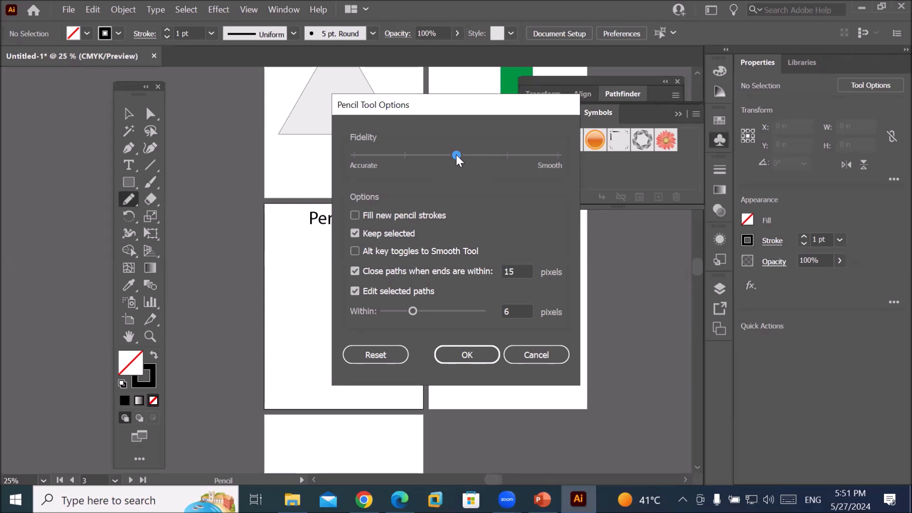
pyautogui.moveTo(457, 155)
pyautogui.mouseDown()
pyautogui.moveTo(558, 158)
pyautogui.moveTo(338, 165)
pyautogui.moveTo(444, 160)
pyautogui.mouseUp()
pyautogui.click(470, 355)
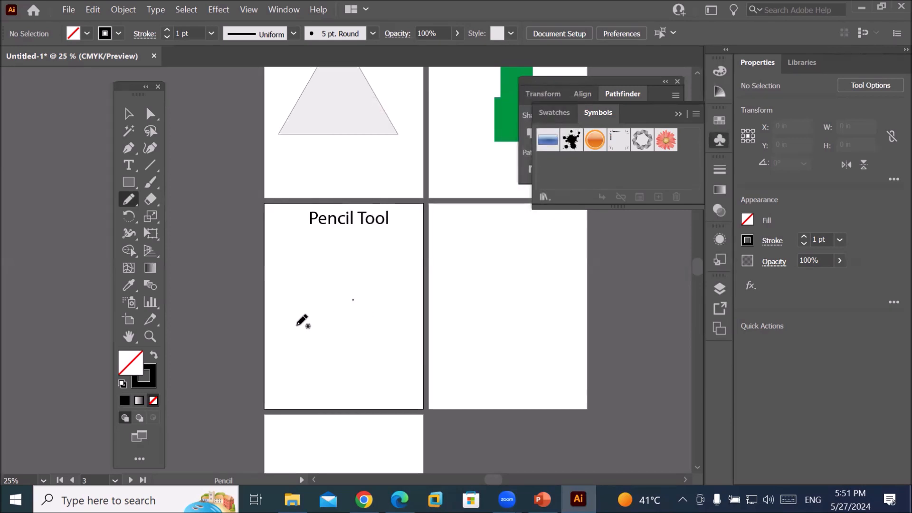
# Draw a letter M about 3.15 by 3.26 in on the third artboard and an S about 1.61 by 2.72 in on the fourth
pyautogui.moveTo(289, 334)
pyautogui.mouseDown()
pyautogui.moveTo(307, 279)
pyautogui.moveTo(322, 312)
pyautogui.moveTo(319, 277)
pyautogui.moveTo(349, 337)
pyautogui.mouseUp()
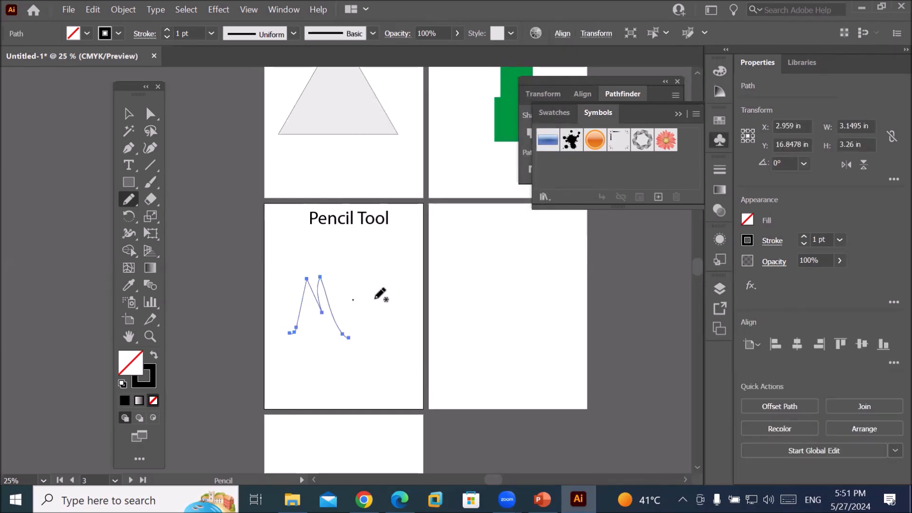
pyautogui.moveTo(519, 279)
pyautogui.mouseDown()
pyautogui.moveTo(496, 267)
pyautogui.moveTo(506, 293)
pyautogui.moveTo(491, 306)
pyautogui.mouseUp()
pyautogui.scroll(5, 527, 280)
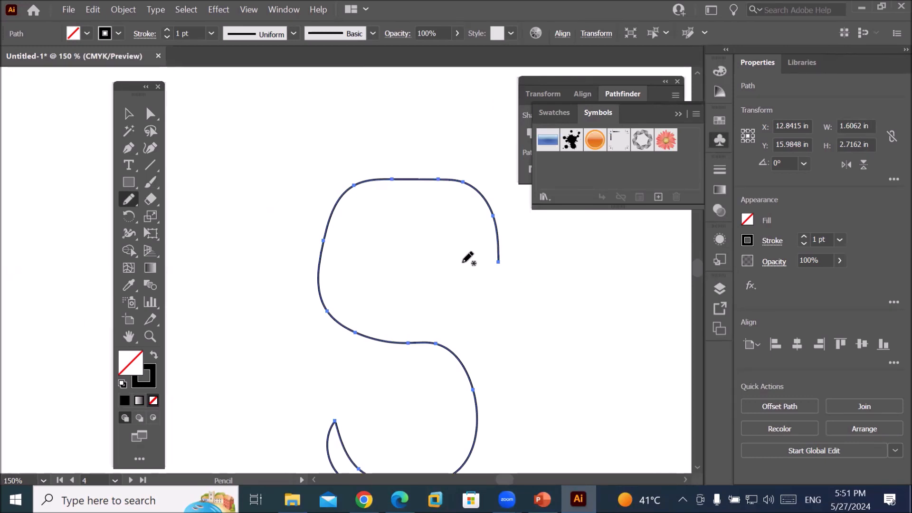
pyautogui.scroll(2, 467, 259)
pyautogui.scroll(-3, 467, 258)
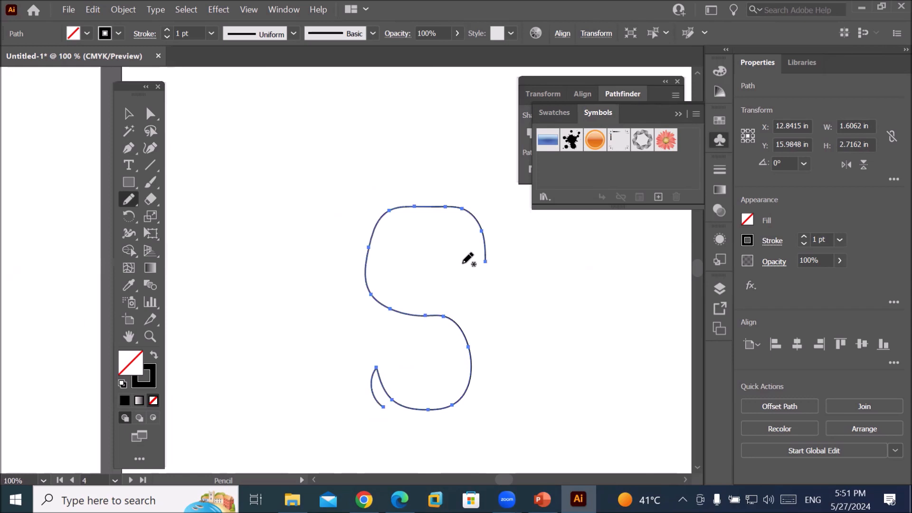
# Set the Pencil Tool's Fidelity to full Smooth and draw an S about 1.42 by 2.09 in beside the first one
pyautogui.doubleClick(128, 199)
pyautogui.moveTo(457, 156); pyautogui.dragTo(509, 156)
pyautogui.click(557, 155)
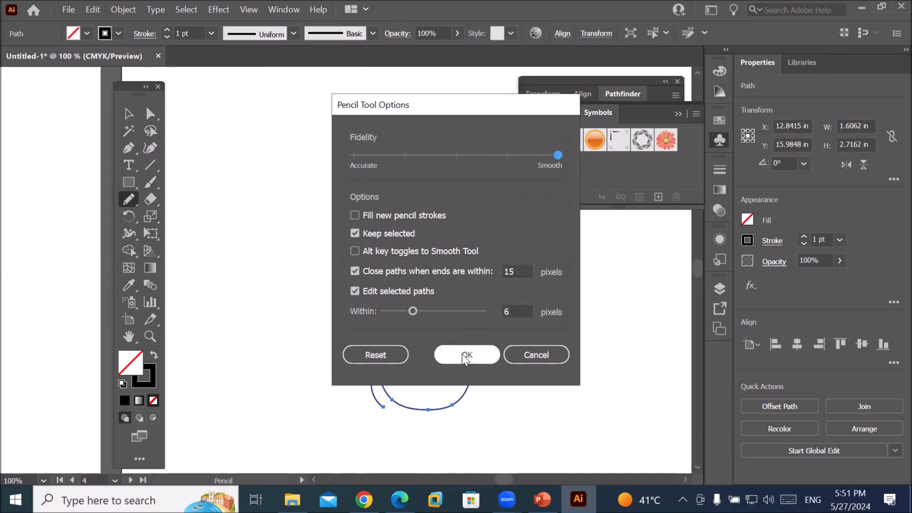
pyautogui.press('Return')
pyautogui.moveTo(316, 235)
pyautogui.mouseDown()
pyautogui.moveTo(298, 210)
pyautogui.moveTo(218, 219)
pyautogui.moveTo(234, 267)
pyautogui.moveTo(264, 271)
pyautogui.moveTo(272, 298)
pyautogui.moveTo(234, 360)
pyautogui.moveTo(218, 320)
pyautogui.mouseUp()
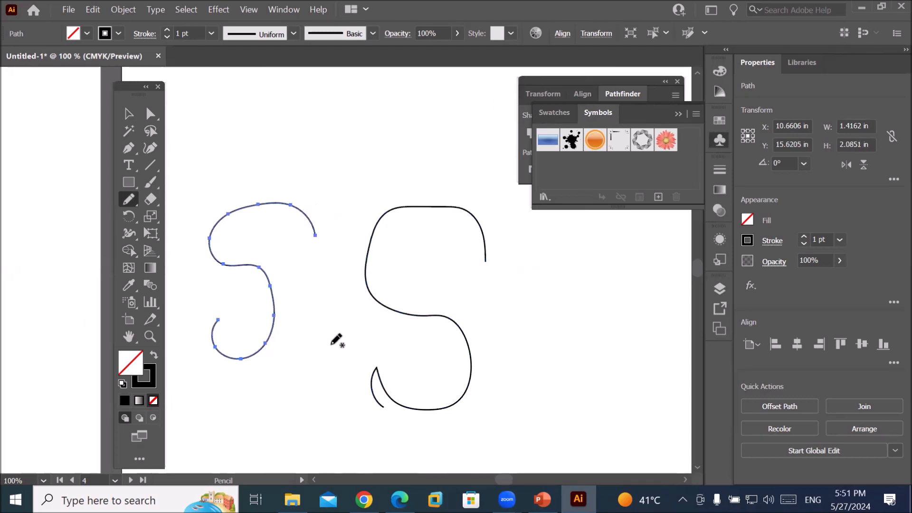
# Sketch two N-like zigzag strokes, an M about 1.21 by 0.85 in, and a leafy sprig about 0.50 by 0.90 in around the S letters
pyautogui.moveTo(514, 360)
pyautogui.mouseDown()
pyautogui.moveTo(554, 328)
pyautogui.moveTo(579, 371)
pyautogui.moveTo(590, 277)
pyautogui.mouseUp()
pyautogui.moveTo(516, 430)
pyautogui.mouseDown()
pyautogui.moveTo(611, 410)
pyautogui.moveTo(629, 344)
pyautogui.moveTo(633, 350)
pyautogui.mouseUp()
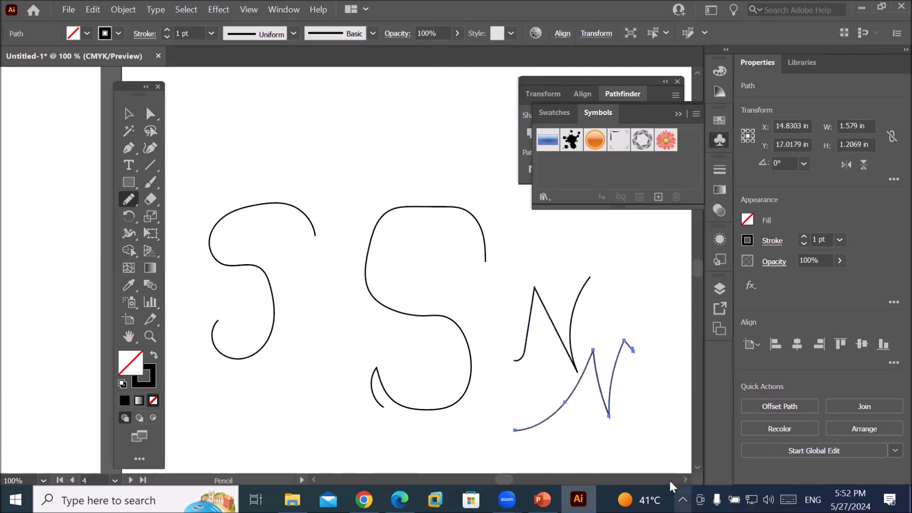
pyautogui.moveTo(311, 154)
pyautogui.mouseDown()
pyautogui.moveTo(348, 105)
pyautogui.moveTo(373, 91)
pyautogui.moveTo(403, 154)
pyautogui.mouseUp()
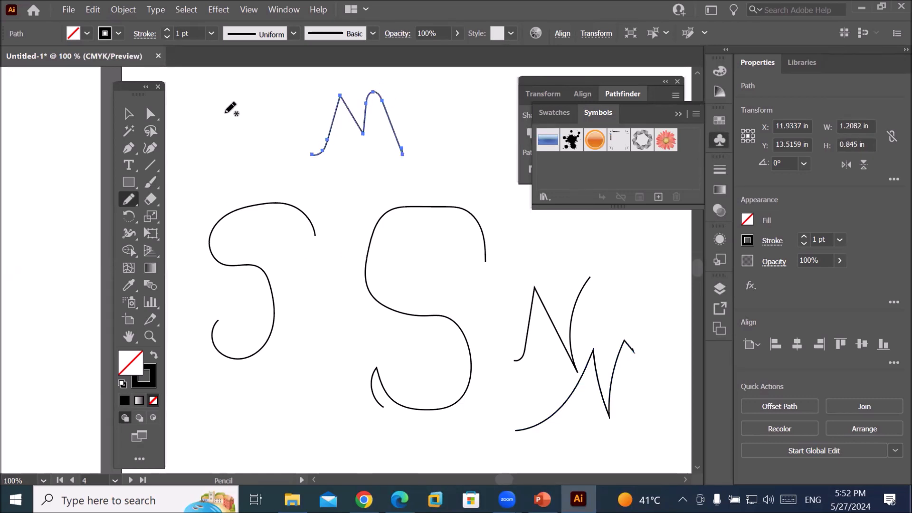
pyautogui.moveTo(212, 201)
pyautogui.mouseDown()
pyautogui.moveTo(231, 155)
pyautogui.moveTo(230, 136)
pyautogui.moveTo(229, 161)
pyautogui.moveTo(243, 147)
pyautogui.moveTo(229, 187)
pyautogui.mouseUp()
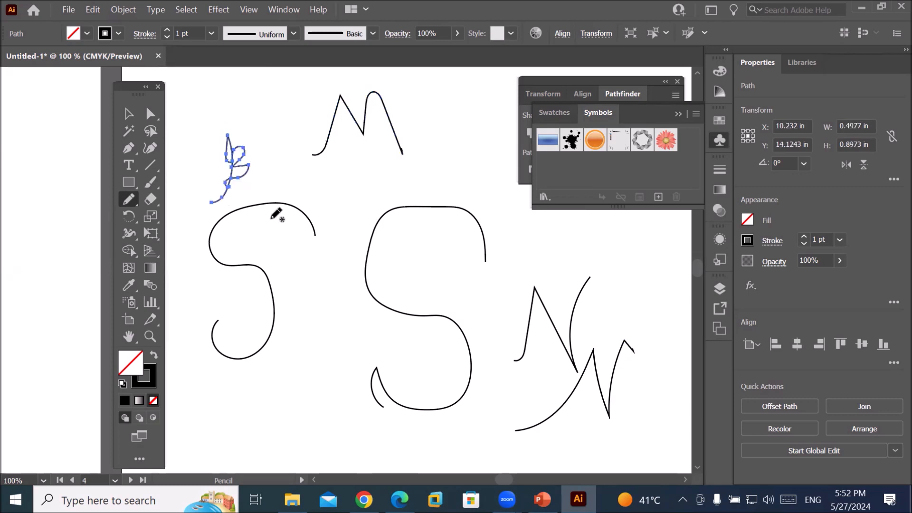
# Set the Pencil Tool's Fidelity to full Accurate and draw a jagged rising wave about 7.61 by 2.94 in across the lower fourth artboard
pyautogui.scroll(3, 264, 164)
pyautogui.scroll(-9, 269, 161)
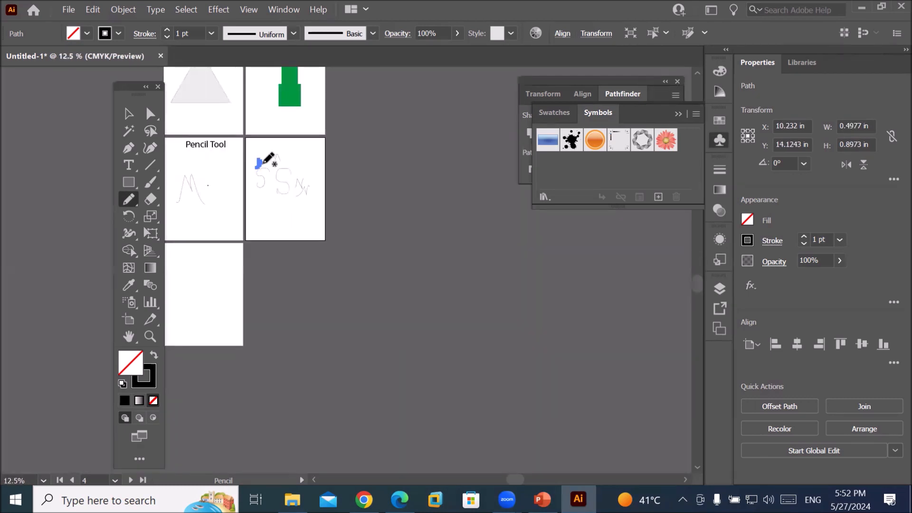
pyautogui.scroll(3, 268, 161)
pyautogui.doubleClick(128, 200)
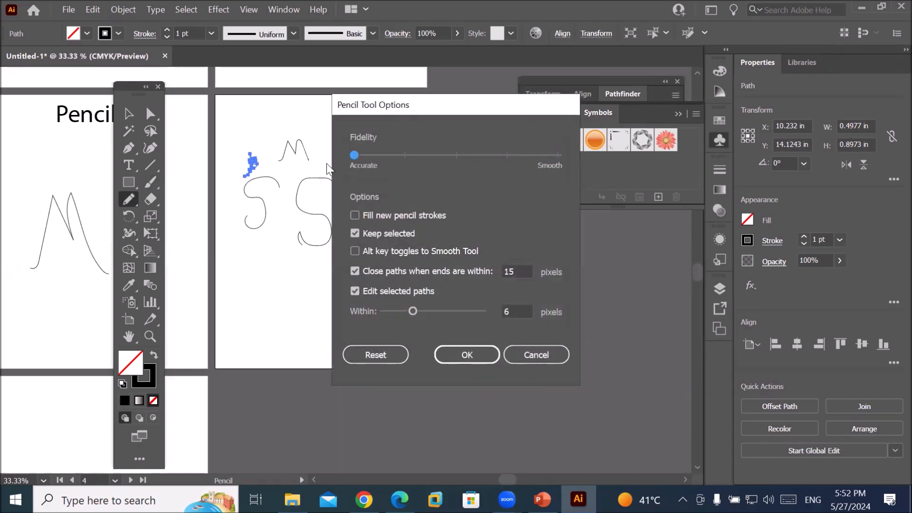
pyautogui.click(449, 354)
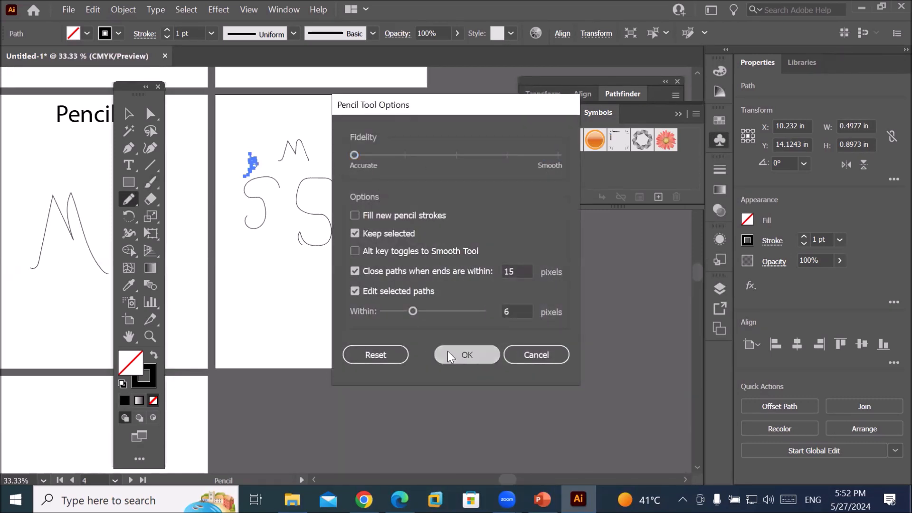
pyautogui.moveTo(238, 357)
pyautogui.mouseDown()
pyautogui.moveTo(253, 314)
pyautogui.moveTo(284, 340)
pyautogui.moveTo(288, 314)
pyautogui.moveTo(318, 334)
pyautogui.moveTo(328, 317)
pyautogui.moveTo(353, 326)
pyautogui.moveTo(365, 306)
pyautogui.moveTo(386, 309)
pyautogui.moveTo(431, 279)
pyautogui.mouseUp()
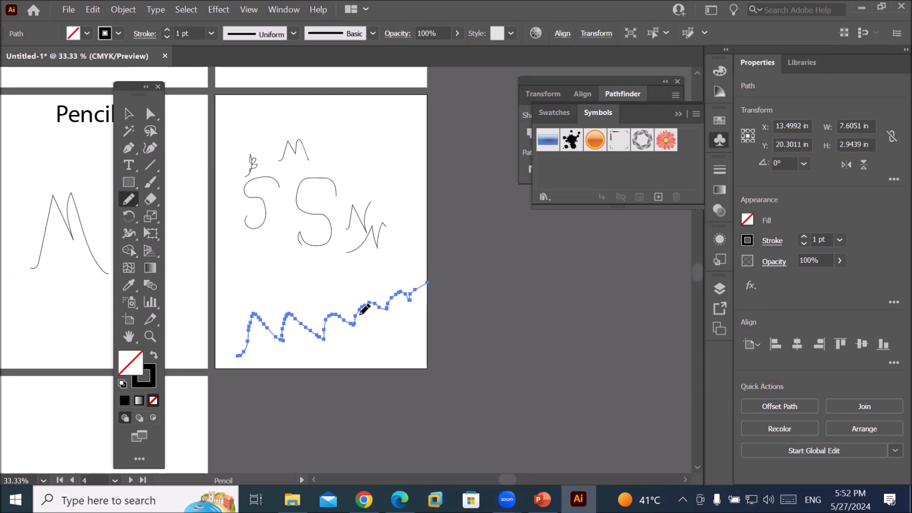
pyautogui.scroll(3, 359, 314)
pyautogui.scroll(2, 373, 332)
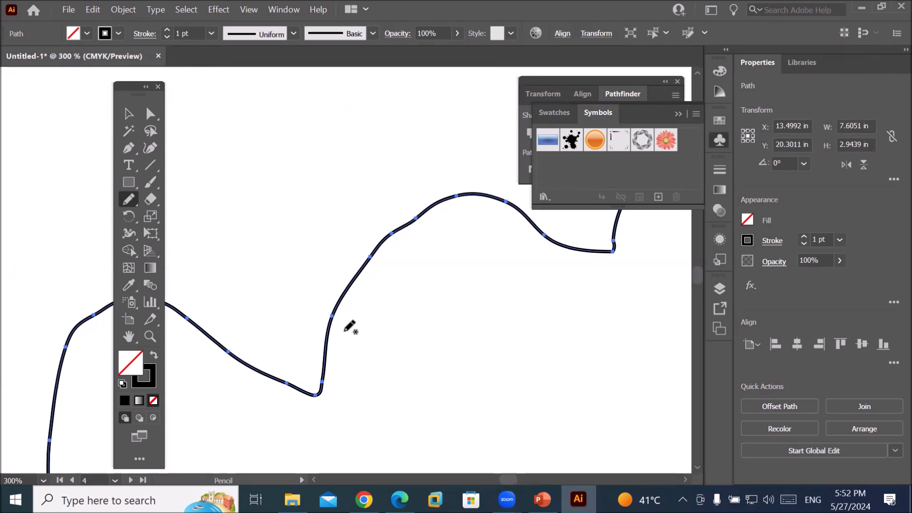
pyautogui.scroll(-5, 350, 328)
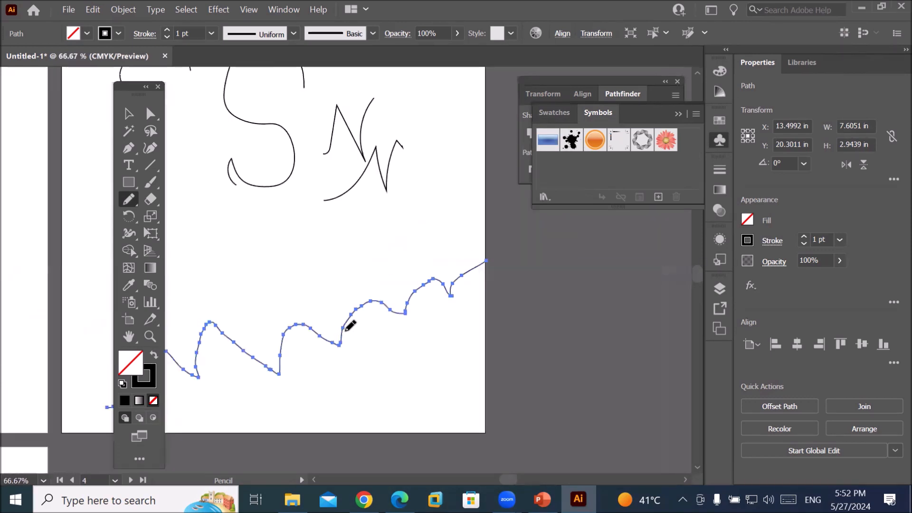
# Shift the Pencil Tool's Fidelity towards Smooth, move the toolbox off the artboard, and draw a wave about 8.26 by 4.67 in above the jagged one
pyautogui.doubleClick(128, 200)
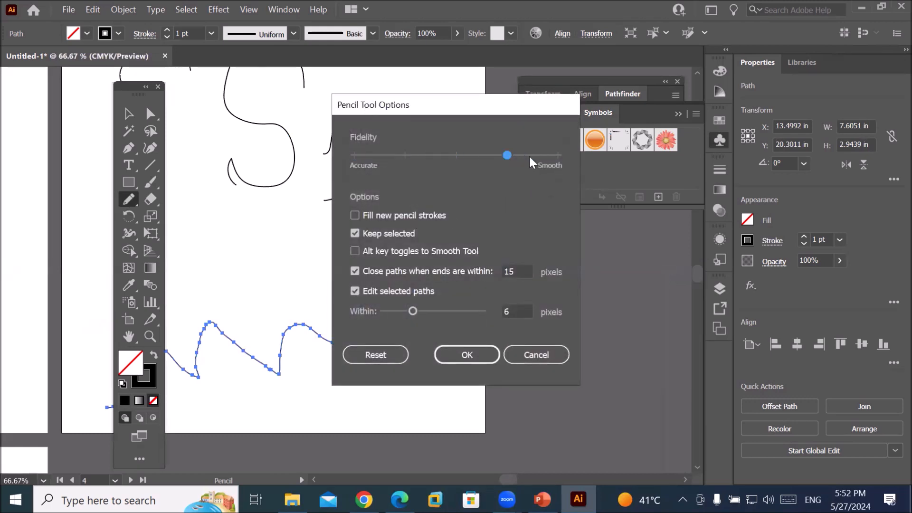
pyautogui.click(467, 355)
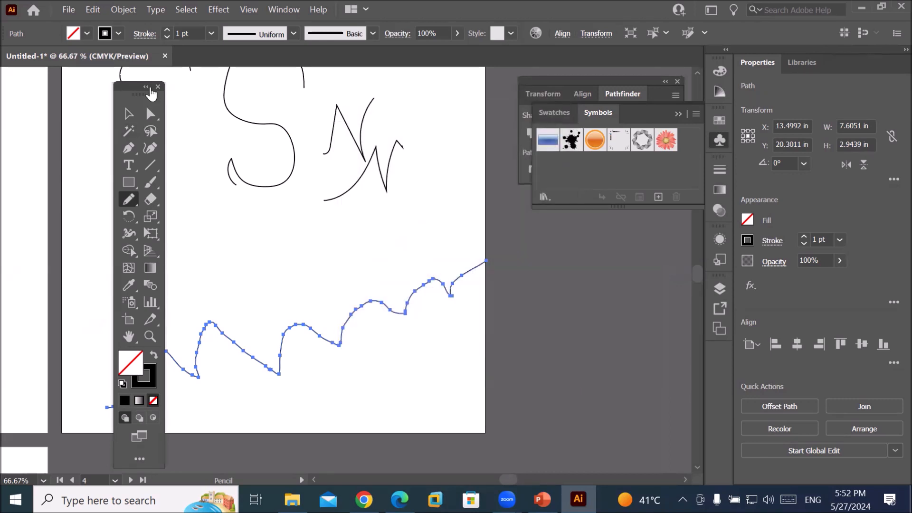
pyautogui.moveTo(135, 92)
pyautogui.mouseDown()
pyautogui.moveTo(302, 179)
pyautogui.moveTo(589, 234)
pyautogui.mouseUp()
pyautogui.moveTo(100, 318); pyautogui.dragTo(73, 416)
pyautogui.moveTo(120, 275)
pyautogui.mouseDown()
pyautogui.moveTo(185, 291)
pyautogui.moveTo(220, 238)
pyautogui.moveTo(255, 256)
pyautogui.moveTo(338, 222)
pyautogui.moveTo(364, 238)
pyautogui.moveTo(411, 192)
pyautogui.moveTo(463, 212)
pyautogui.moveTo(489, 181)
pyautogui.mouseUp()
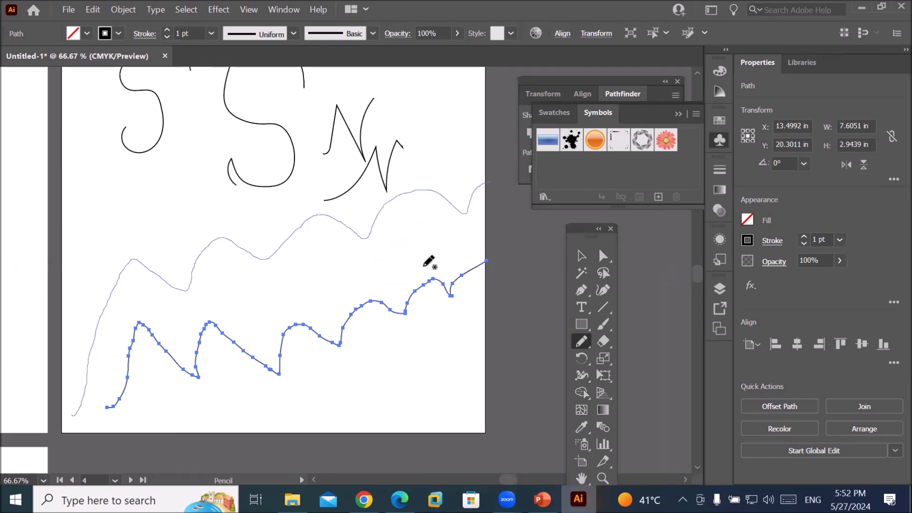
pyautogui.scroll(3, 411, 266)
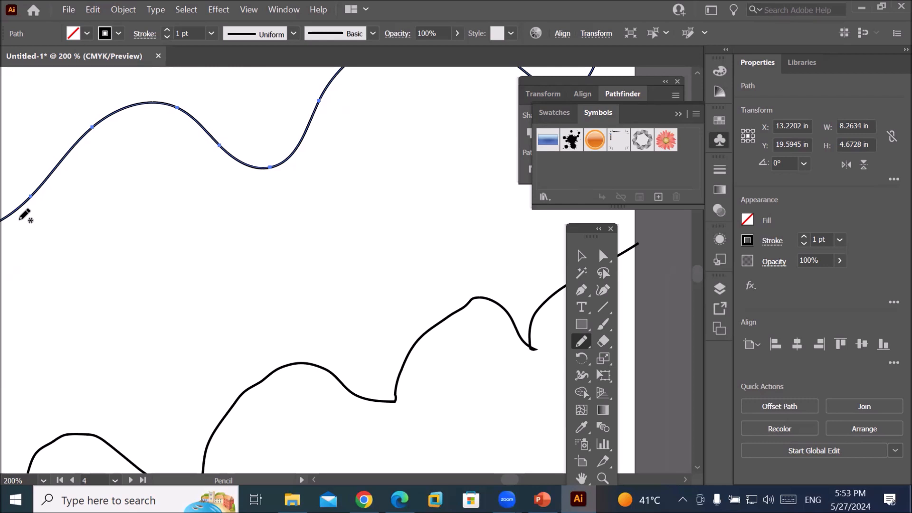
pyautogui.scroll(-3, 4, 213)
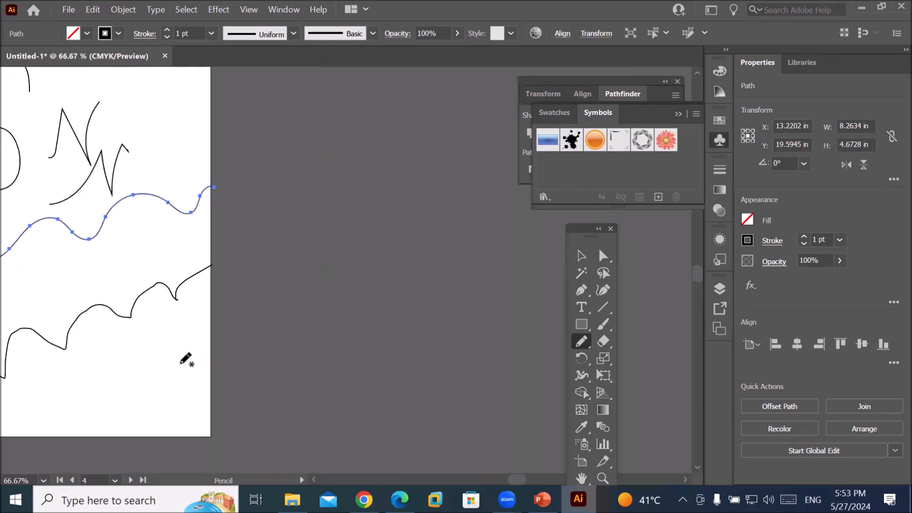
# Draw a small letter S about 0.52 by 0.84 in between the two wavy lines
pyautogui.moveTo(111, 340); pyautogui.dragTo(400, 322)
pyautogui.moveTo(335, 243)
pyautogui.mouseDown()
pyautogui.moveTo(316, 250)
pyautogui.moveTo(334, 255)
pyautogui.mouseUp()
pyautogui.moveTo(320, 265); pyautogui.dragTo(315, 266)
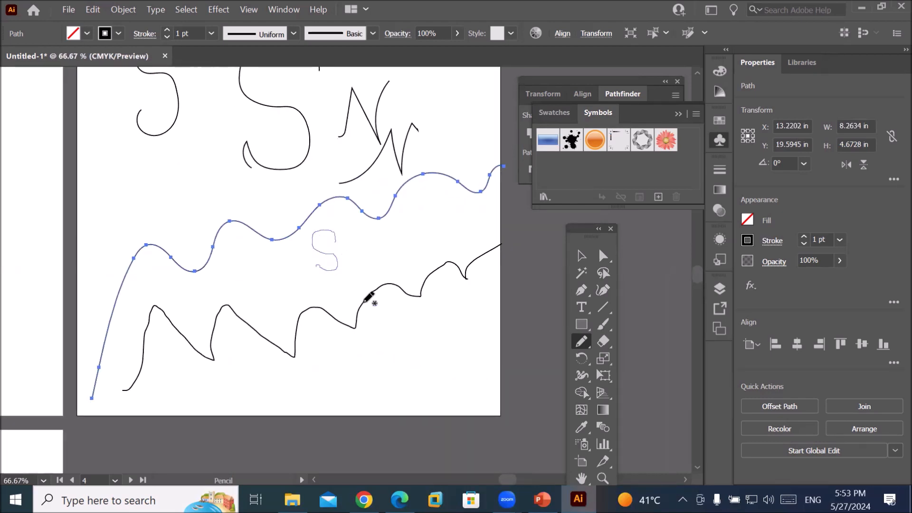
pyautogui.scroll(3, 348, 237)
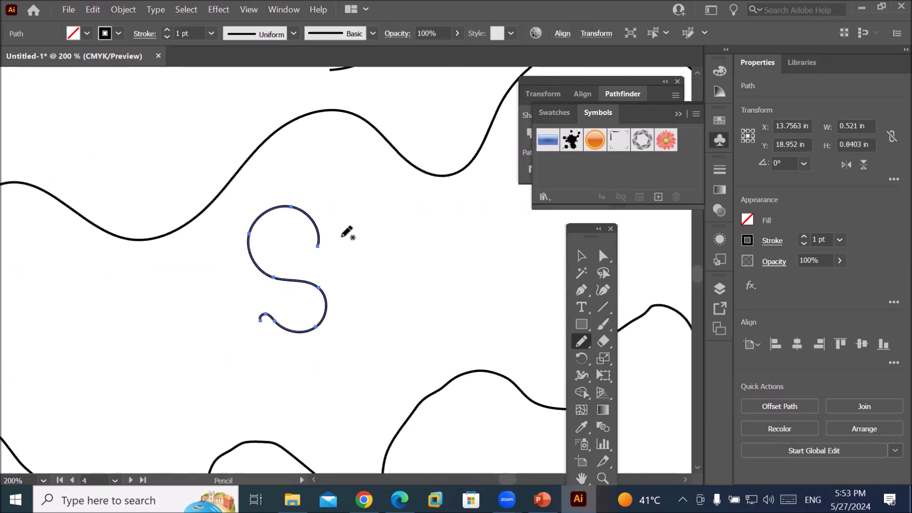
# Set the Pencil Tool's Fidelity to full Accurate and draw an S about 0.28 by 0.63 in next to the small smooth S
pyautogui.doubleClick(575, 344)
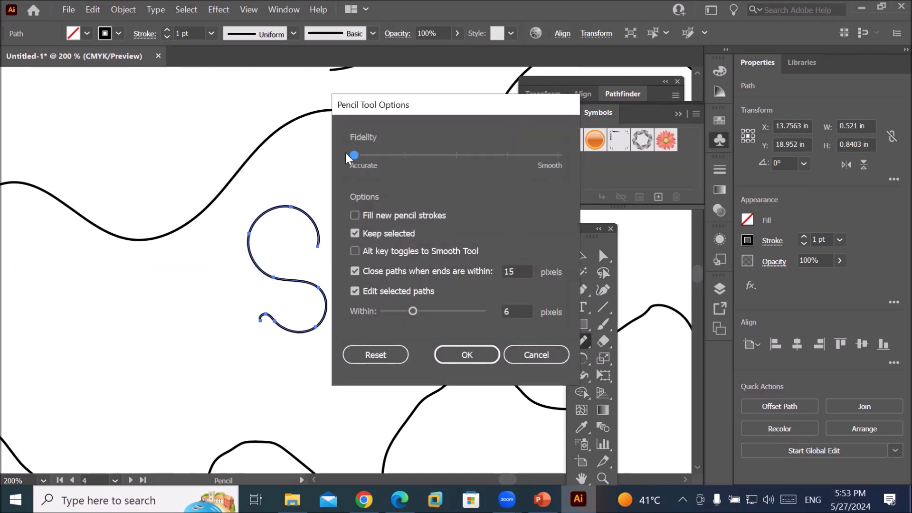
pyautogui.click(467, 355)
pyautogui.moveTo(427, 235)
pyautogui.mouseDown()
pyautogui.moveTo(410, 211)
pyautogui.moveTo(390, 247)
pyautogui.moveTo(426, 267)
pyautogui.moveTo(389, 296)
pyautogui.mouseUp()
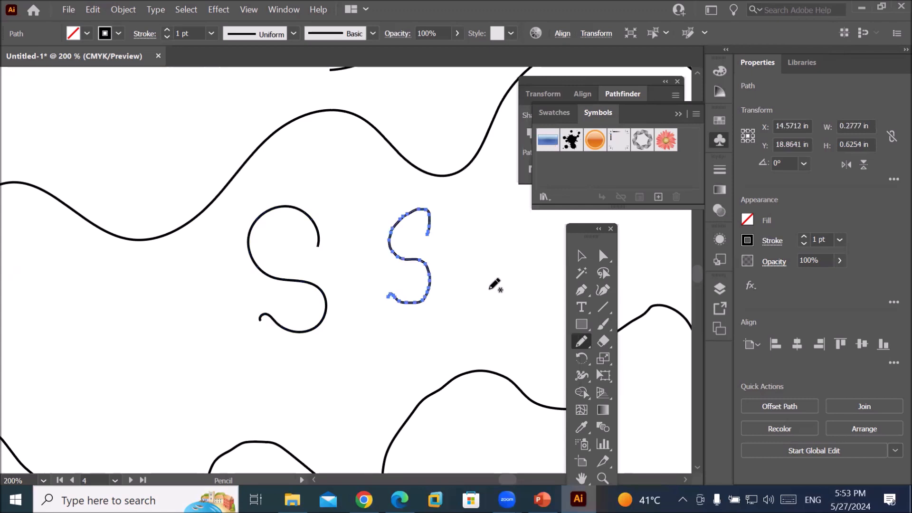
pyautogui.scroll(1, 468, 245)
pyautogui.scroll(3, 456, 240)
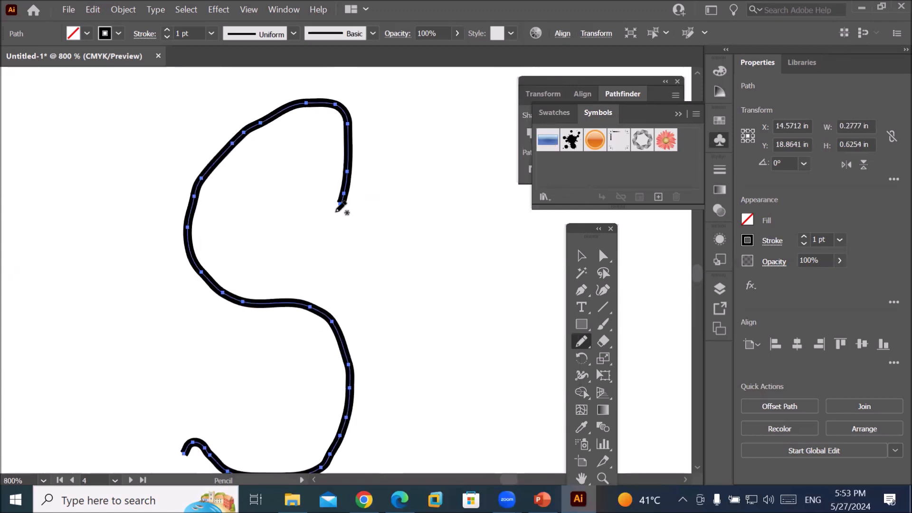
pyautogui.scroll(1, 315, 200)
pyautogui.scroll(-2, 317, 201)
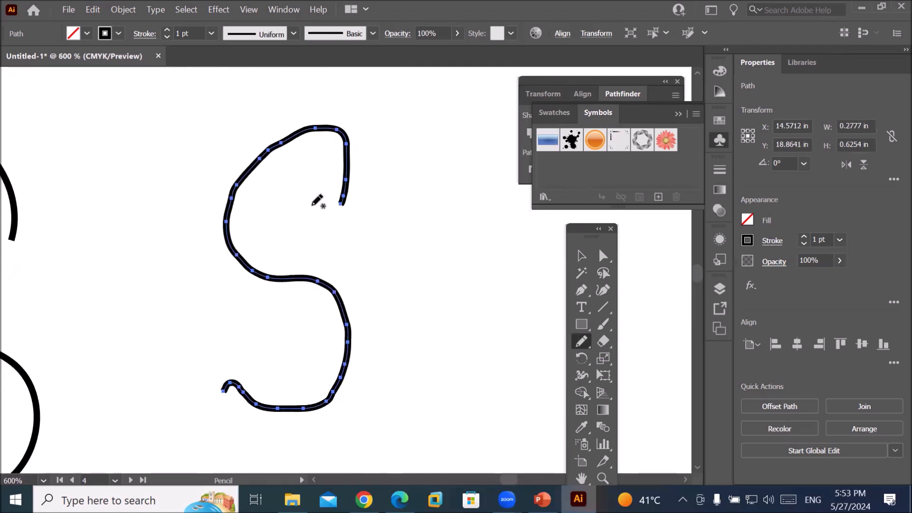
# Smooth the upper curve of the small accurate S with the Smooth Tool
pyautogui.scroll(-3, 314, 205)
pyautogui.scroll(3, 133, 191)
pyautogui.scroll(-2, 130, 190)
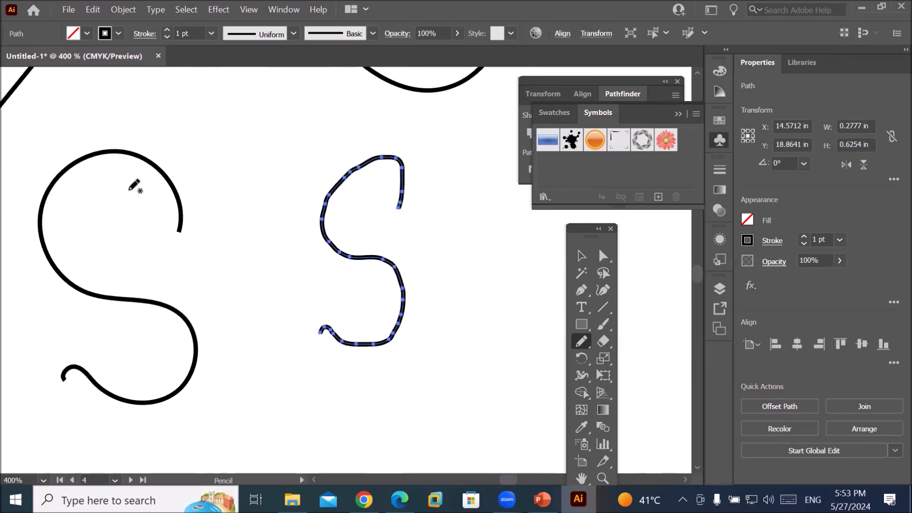
pyautogui.scroll(-1, 135, 186)
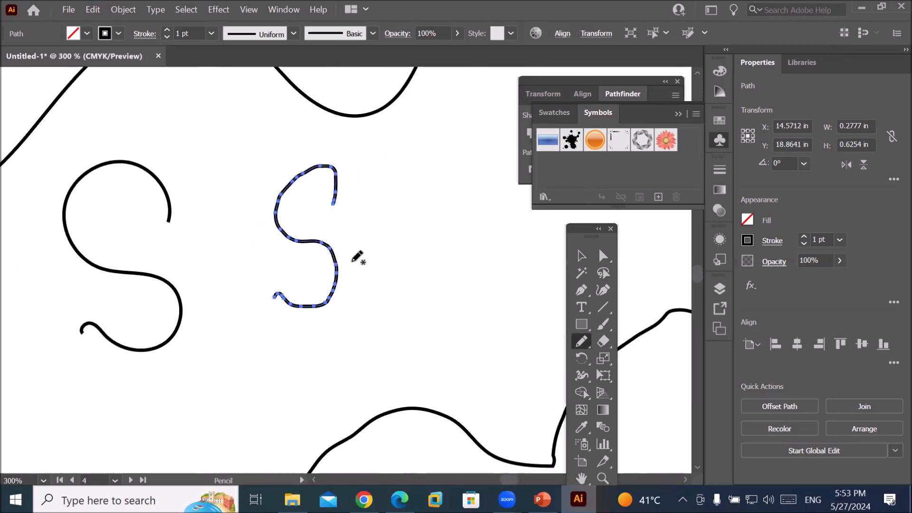
pyautogui.click(581, 341)
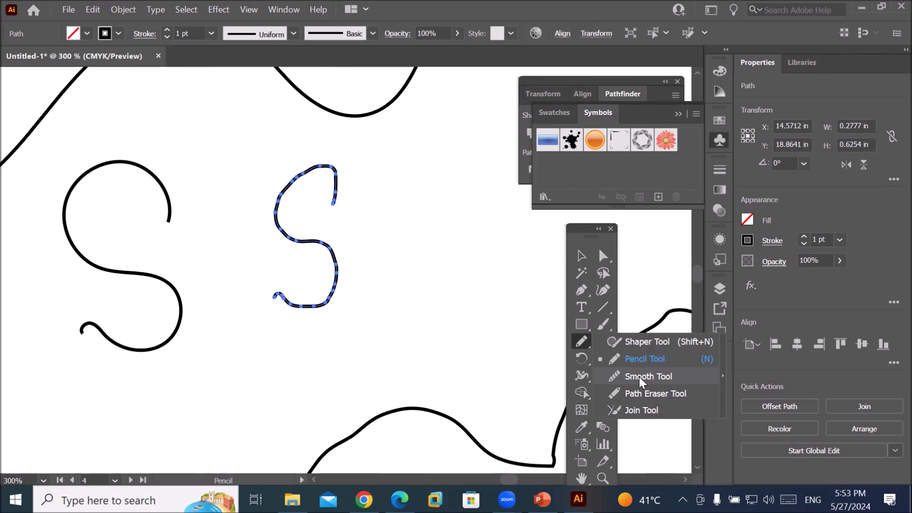
pyautogui.click(639, 378)
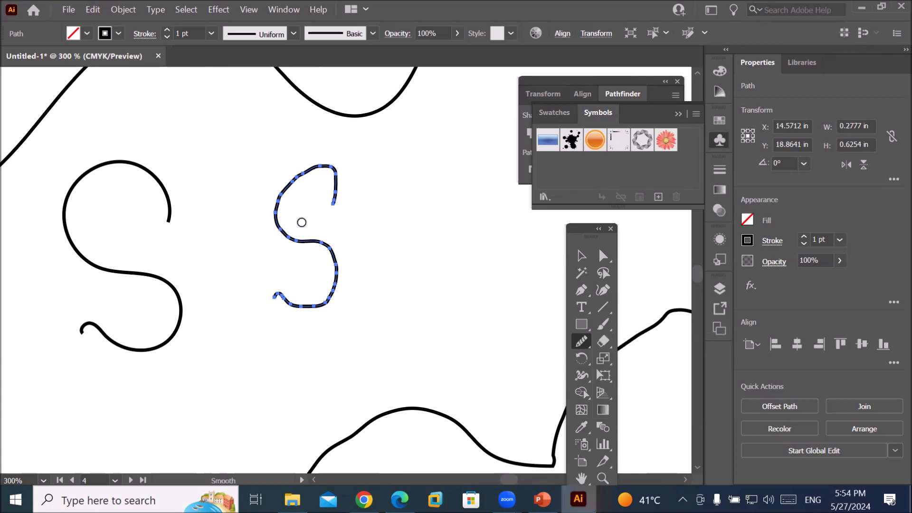
pyautogui.scroll(3, 327, 188)
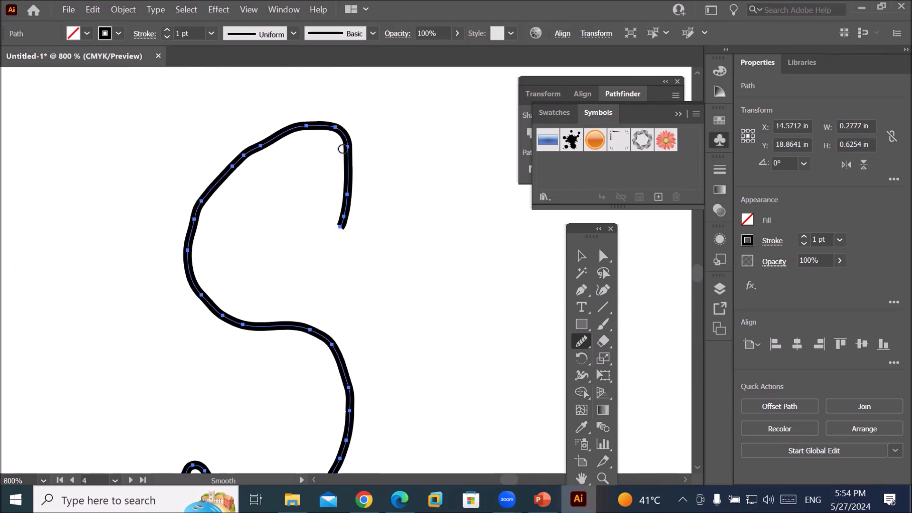
pyautogui.moveTo(348, 149)
pyautogui.mouseDown()
pyautogui.moveTo(342, 205)
pyautogui.moveTo(342, 129)
pyautogui.moveTo(304, 131)
pyautogui.moveTo(257, 153)
pyautogui.moveTo(316, 130)
pyautogui.moveTo(282, 136)
pyautogui.moveTo(226, 173)
pyautogui.moveTo(291, 124)
pyautogui.moveTo(233, 173)
pyautogui.moveTo(311, 128)
pyautogui.moveTo(280, 133)
pyautogui.moveTo(252, 162)
pyautogui.moveTo(302, 128)
pyautogui.moveTo(253, 140)
pyautogui.moveTo(226, 163)
pyautogui.moveTo(292, 127)
pyautogui.moveTo(231, 183)
pyautogui.mouseUp()
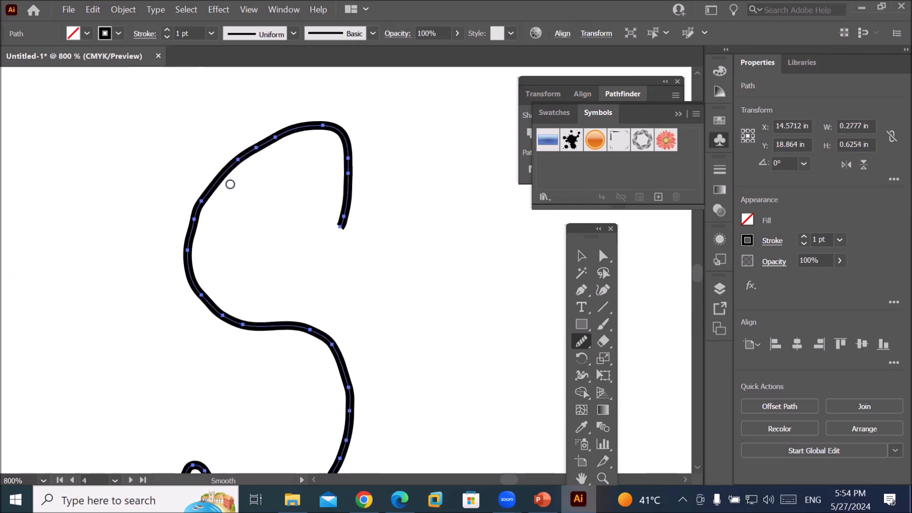
# Set the Smooth Tool's Fidelity to full Smooth and smooth the small S's upper left curve and middle bend
pyautogui.doubleClick(577, 340)
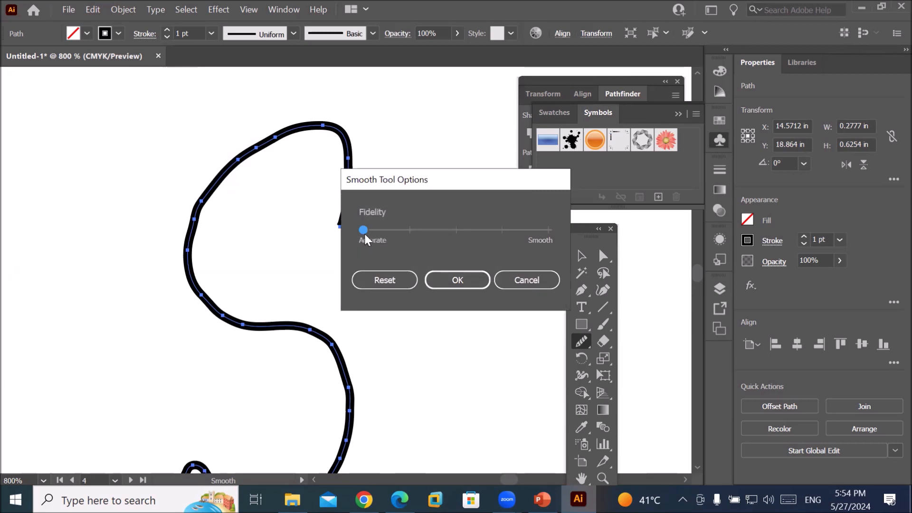
pyautogui.moveTo(364, 231); pyautogui.dragTo(492, 225)
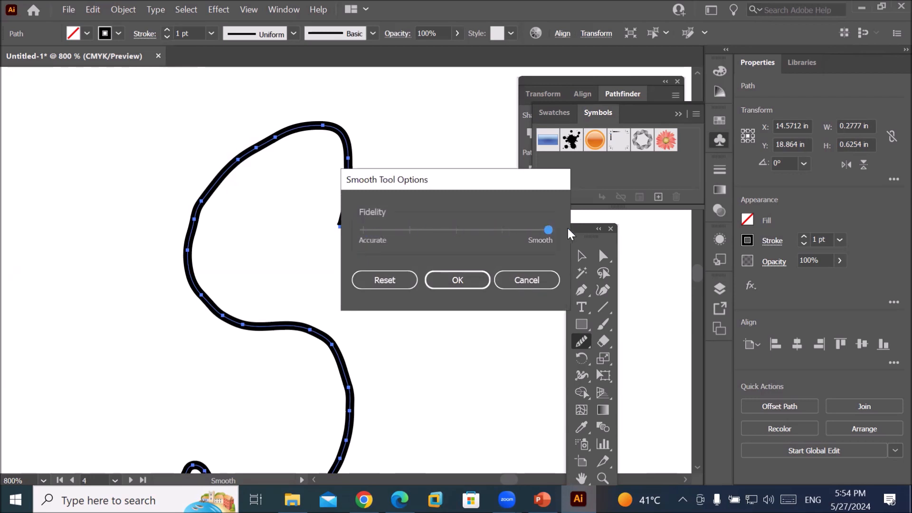
pyautogui.click(455, 281)
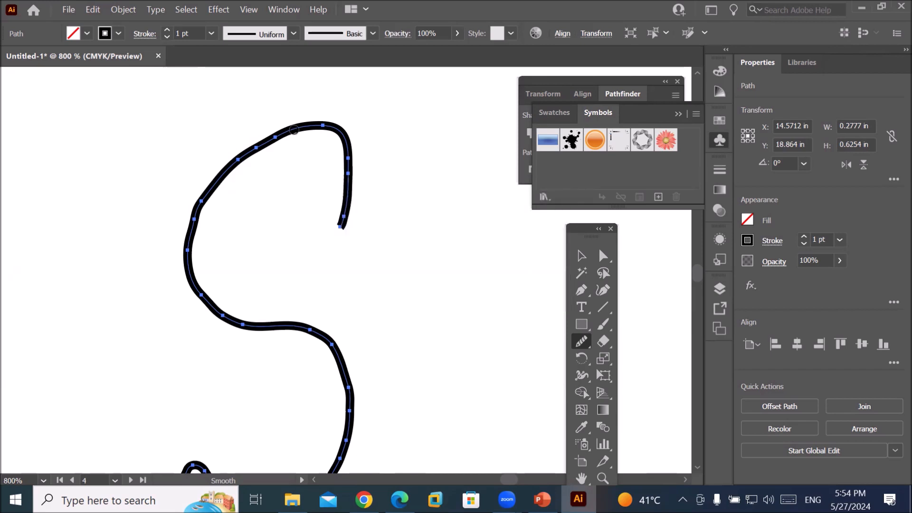
pyautogui.moveTo(260, 148)
pyautogui.mouseDown()
pyautogui.moveTo(224, 187)
pyautogui.moveTo(268, 141)
pyautogui.moveTo(219, 190)
pyautogui.moveTo(188, 277)
pyautogui.moveTo(205, 275)
pyautogui.moveTo(244, 321)
pyautogui.moveTo(285, 336)
pyautogui.mouseUp()
pyautogui.moveTo(203, 291)
pyautogui.mouseDown()
pyautogui.moveTo(239, 324)
pyautogui.moveTo(318, 334)
pyautogui.moveTo(349, 369)
pyautogui.moveTo(347, 384)
pyautogui.mouseUp()
# Smooth the small S's lower bowl, tail and middle bend, and retrace its top arc to even it out
pyautogui.scroll(-5, 345, 383)
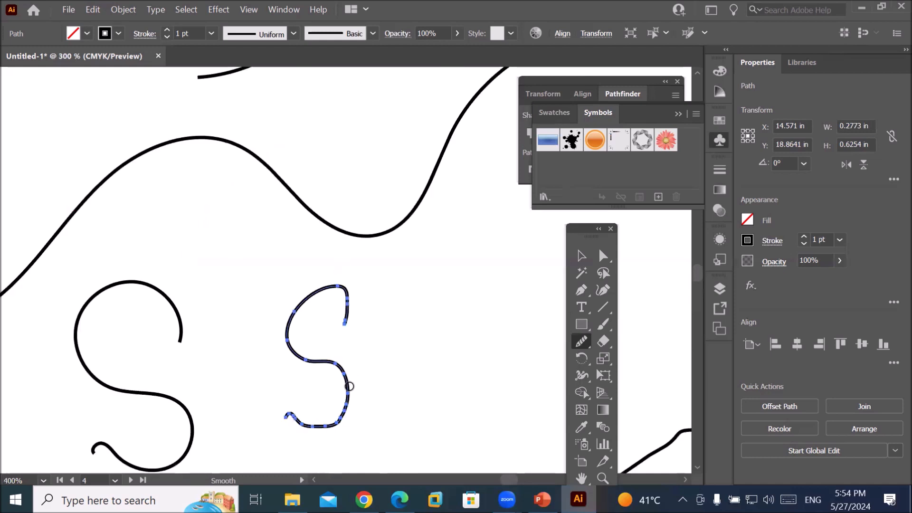
pyautogui.scroll(5, 330, 444)
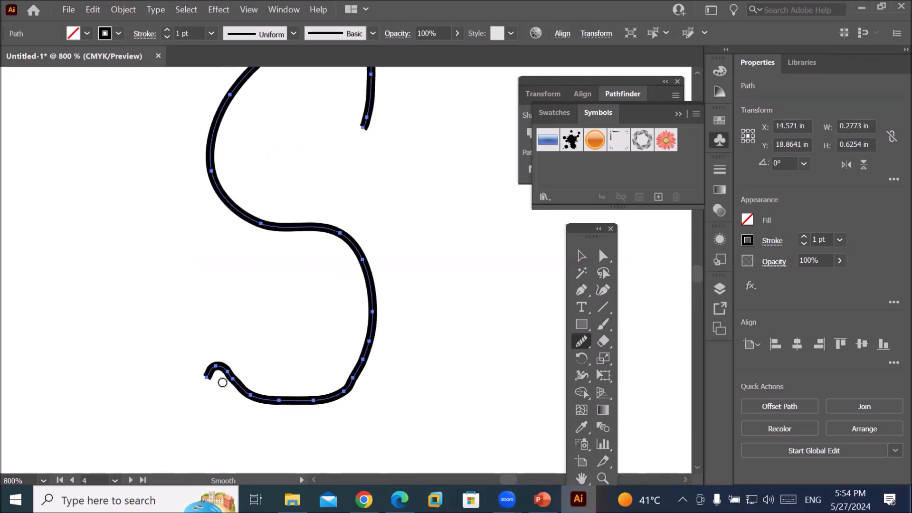
pyautogui.moveTo(212, 369)
pyautogui.mouseDown()
pyautogui.moveTo(234, 372)
pyautogui.moveTo(262, 396)
pyautogui.moveTo(325, 396)
pyautogui.mouseUp()
pyautogui.moveTo(358, 256)
pyautogui.mouseDown()
pyautogui.moveTo(369, 282)
pyautogui.moveTo(372, 337)
pyautogui.moveTo(350, 395)
pyautogui.mouseUp()
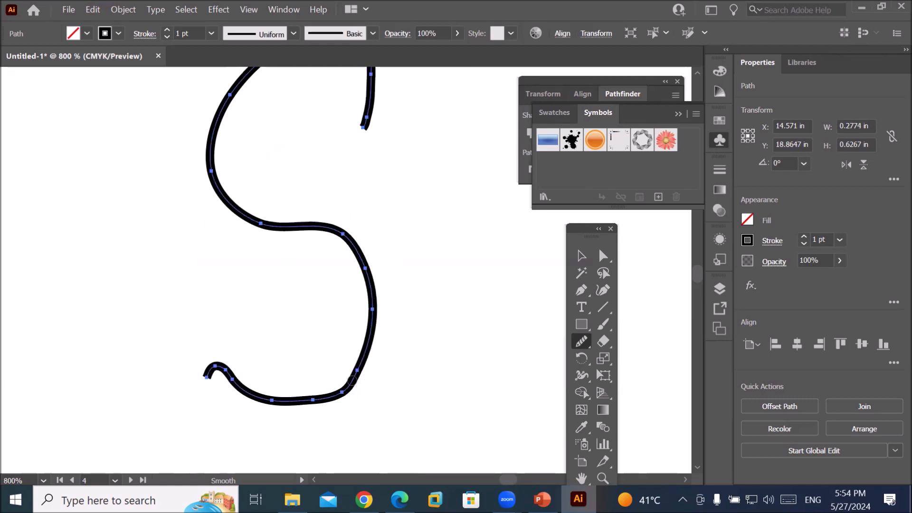
pyautogui.moveTo(370, 334)
pyautogui.mouseDown()
pyautogui.moveTo(360, 367)
pyautogui.moveTo(340, 389)
pyautogui.moveTo(306, 399)
pyautogui.mouseUp()
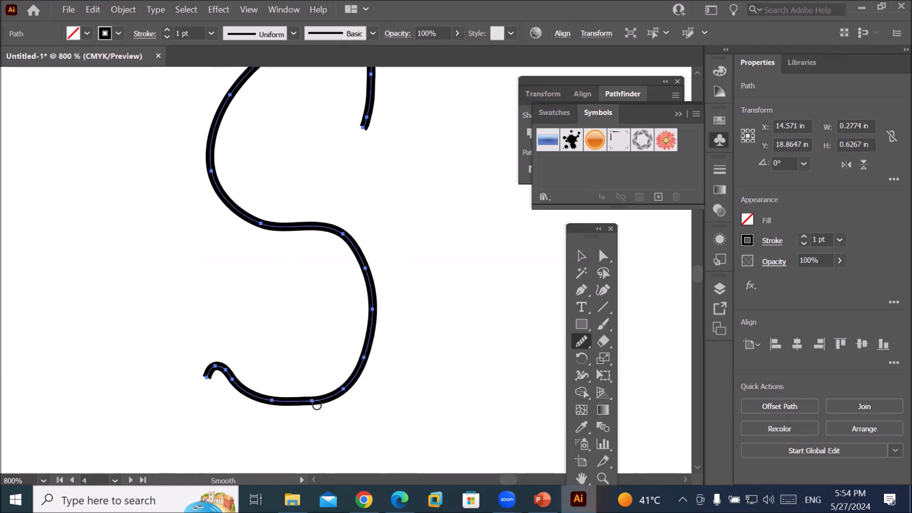
pyautogui.moveTo(209, 373)
pyautogui.mouseDown()
pyautogui.moveTo(268, 404)
pyautogui.moveTo(335, 416)
pyautogui.mouseUp()
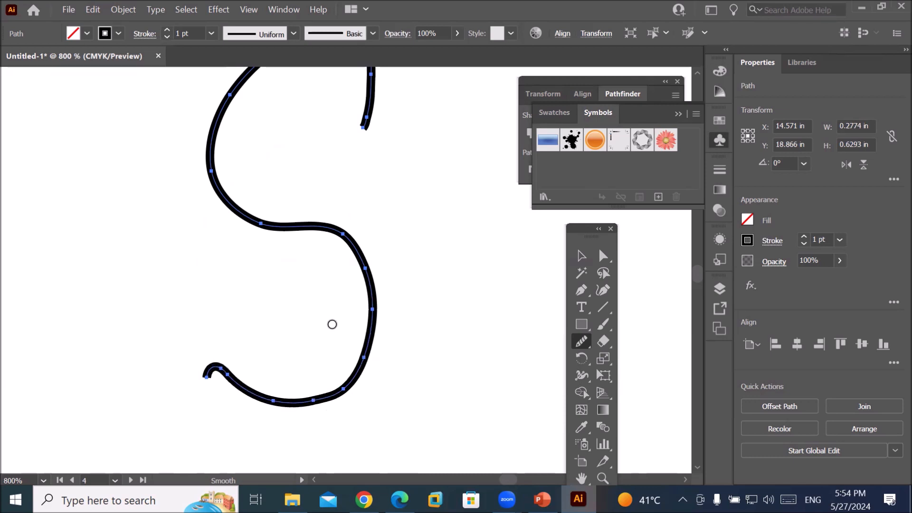
pyautogui.moveTo(262, 222); pyautogui.dragTo(342, 231)
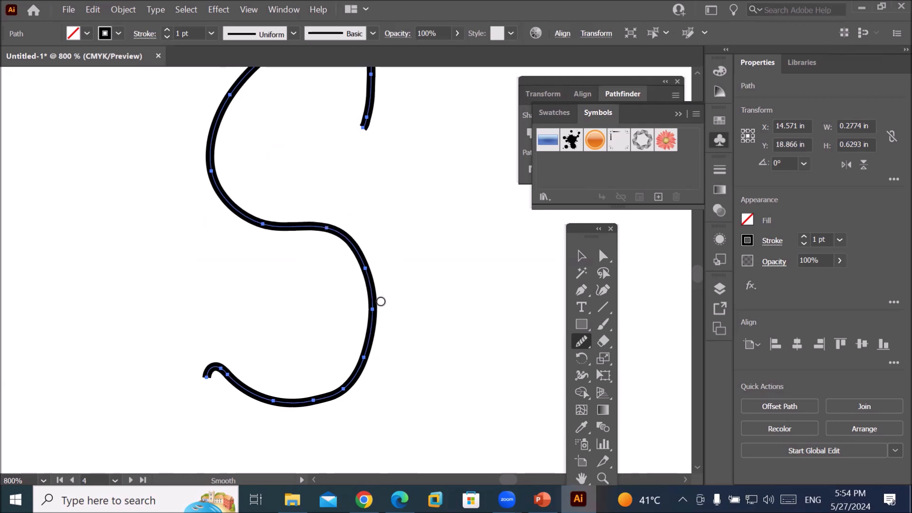
pyautogui.moveTo(368, 285)
pyautogui.mouseDown()
pyautogui.moveTo(369, 354)
pyautogui.moveTo(342, 398)
pyautogui.mouseUp()
pyautogui.scroll(-2, 376, 216)
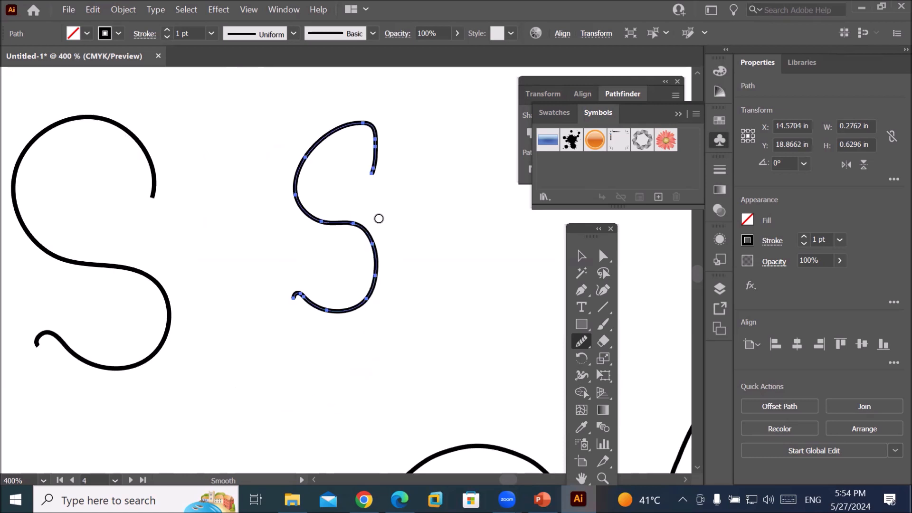
pyautogui.moveTo(374, 167)
pyautogui.mouseDown()
pyautogui.moveTo(366, 122)
pyautogui.moveTo(338, 122)
pyautogui.moveTo(326, 136)
pyautogui.moveTo(329, 125)
pyautogui.moveTo(302, 166)
pyautogui.mouseUp()
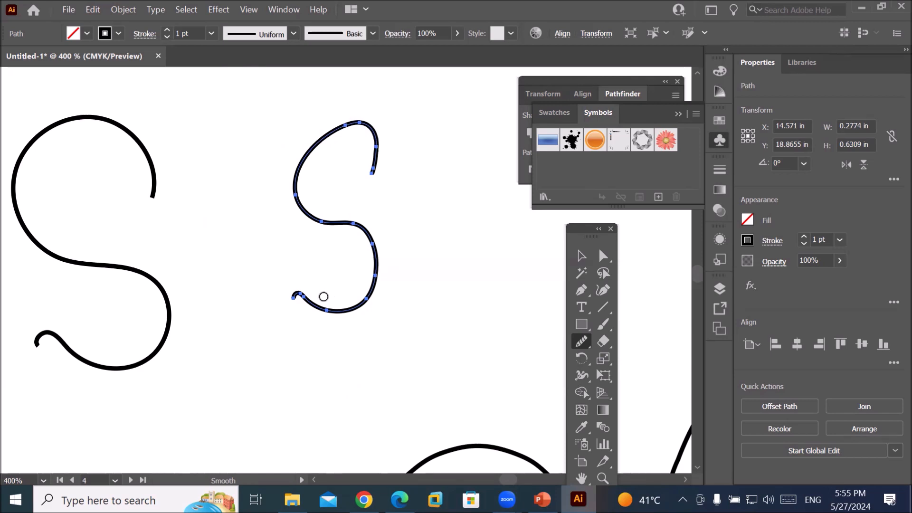
# Select the jagged wave below the two small S shapes and examine its anchor points with the Direct Selection Tool
pyautogui.scroll(-5, 377, 306)
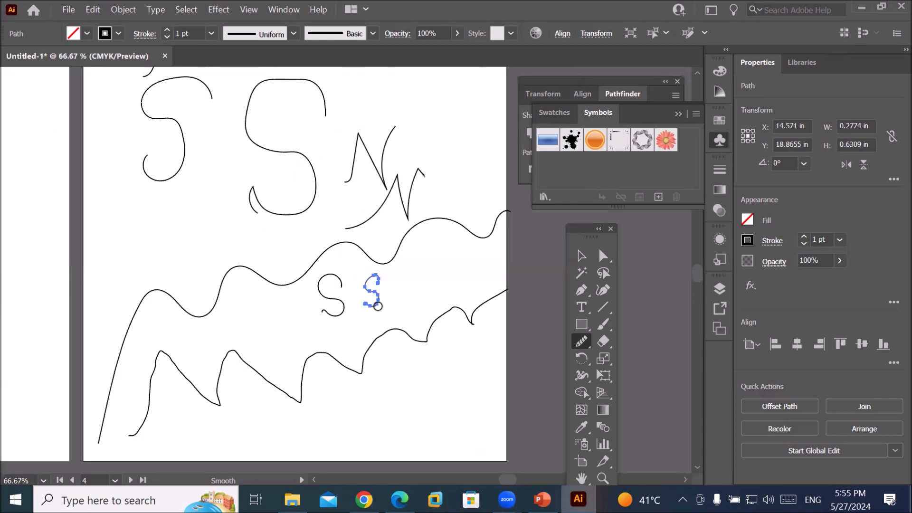
pyautogui.scroll(2, 450, 348)
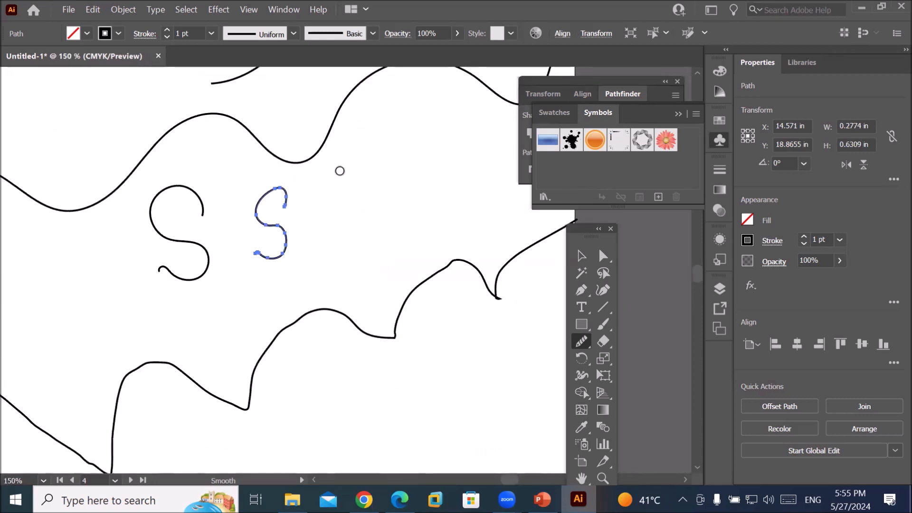
pyautogui.click(582, 256)
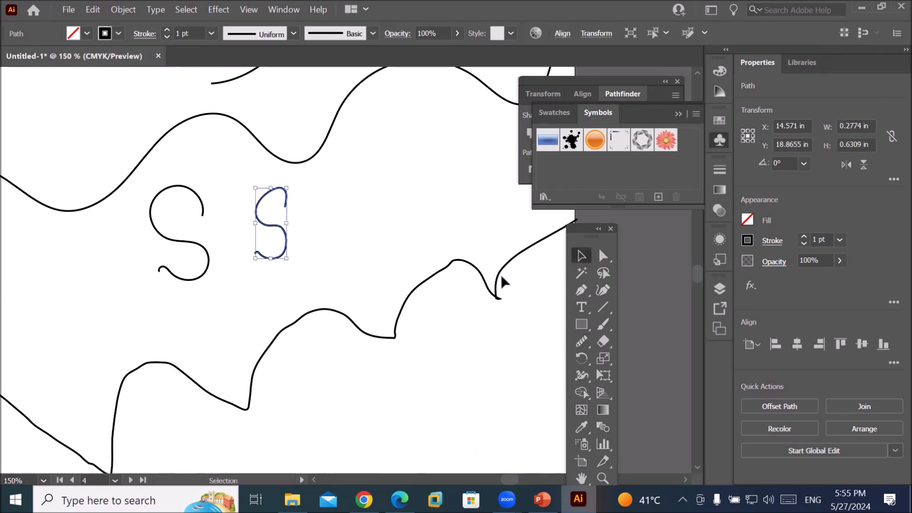
pyautogui.click(497, 287)
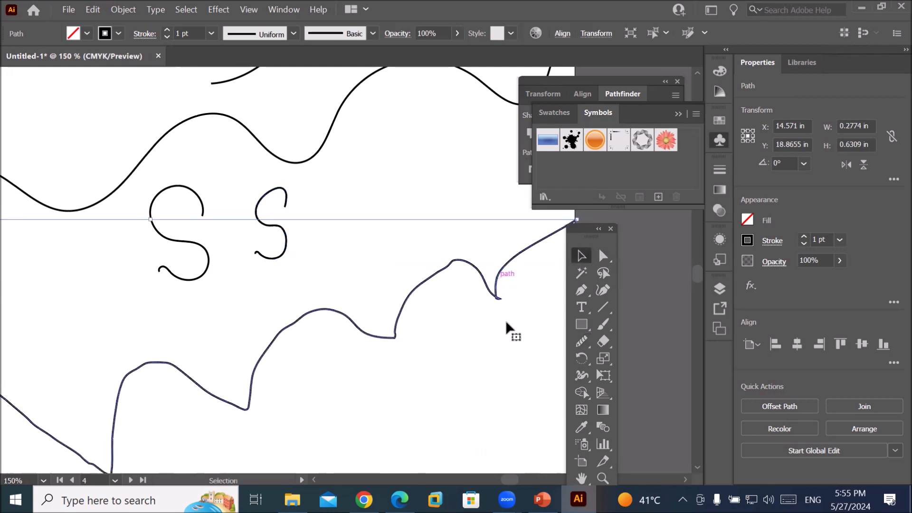
pyautogui.click(603, 256)
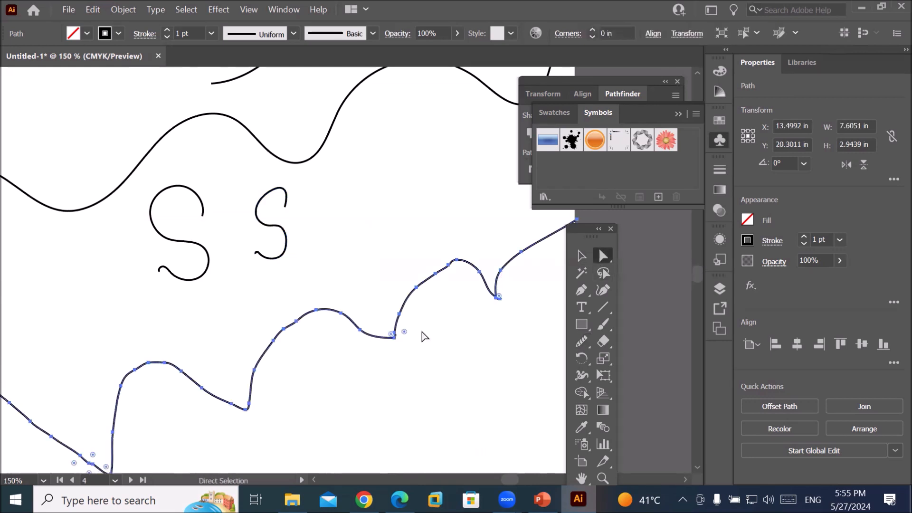
pyautogui.keyDown('alt'); pyautogui.scroll(2, 270, 360); pyautogui.keyUp('alt')
pyautogui.keyDown('alt'); pyautogui.scroll(2, 316, 366); pyautogui.keyUp('alt')
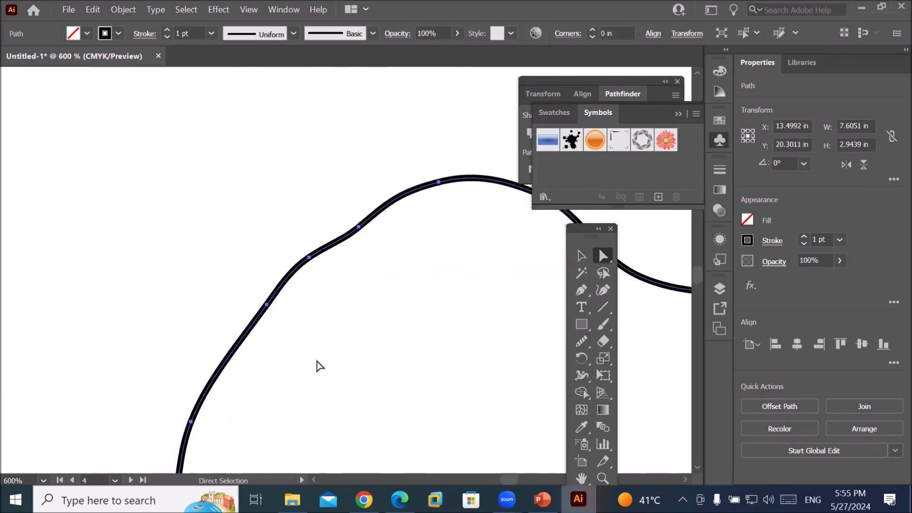
pyautogui.keyDown('alt'); pyautogui.scroll(-4, 341, 343); pyautogui.keyUp('alt')
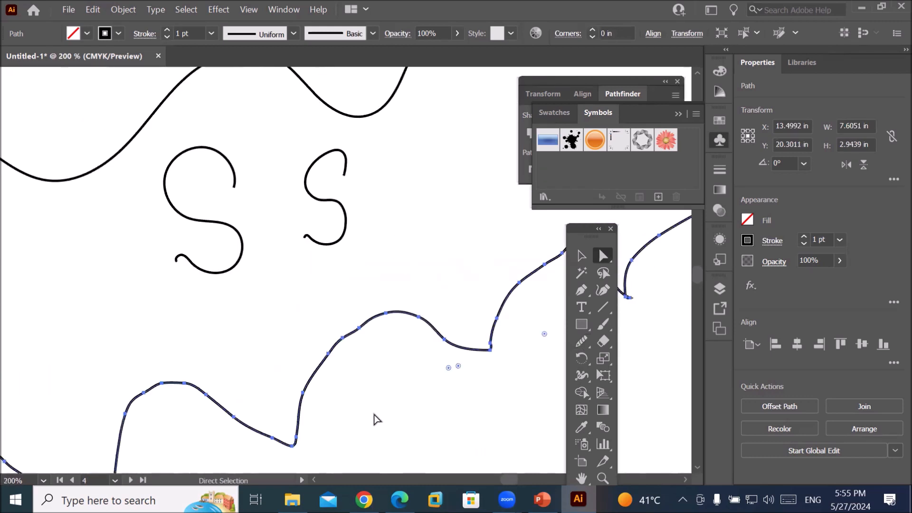
pyautogui.moveTo(378, 419); pyautogui.dragTo(366, 313)
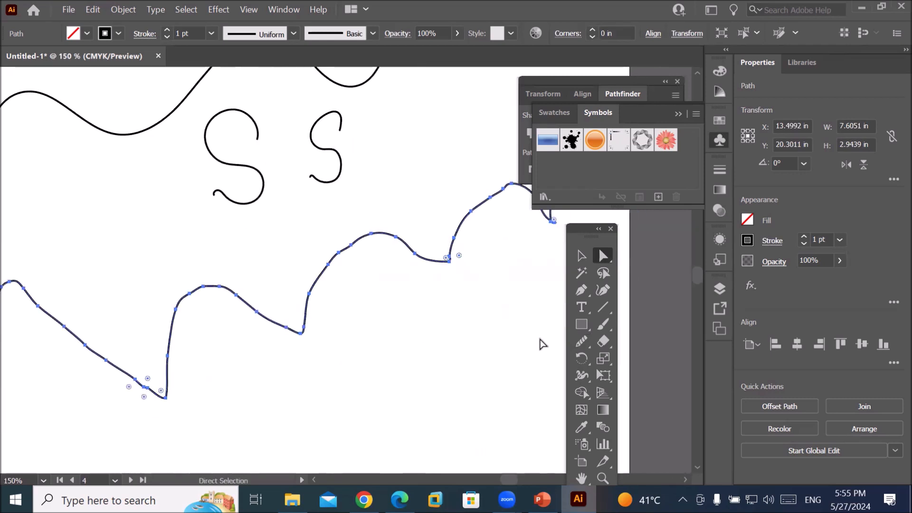
# Return to the Smooth Tool, reset its Fidelity and set it to full Smooth again
pyautogui.click(584, 339)
pyautogui.click(585, 339)
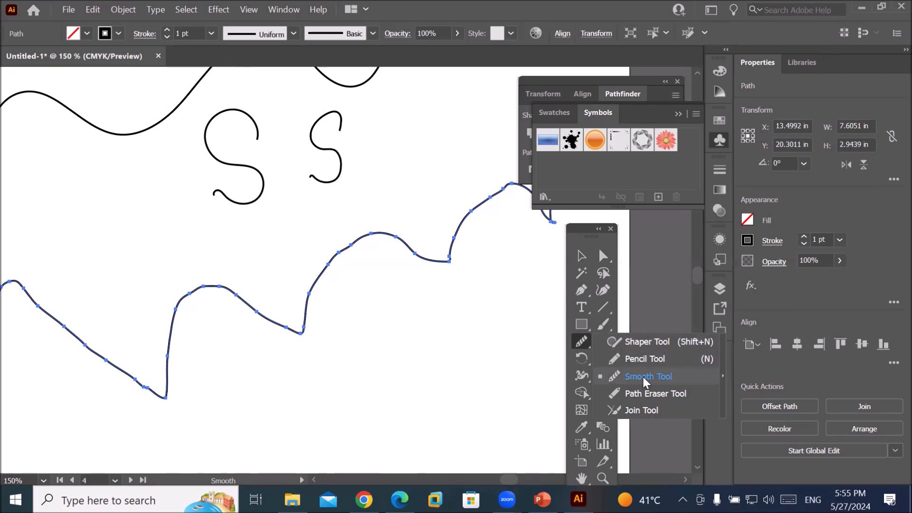
pyautogui.click(643, 377)
pyautogui.doubleClick(583, 341)
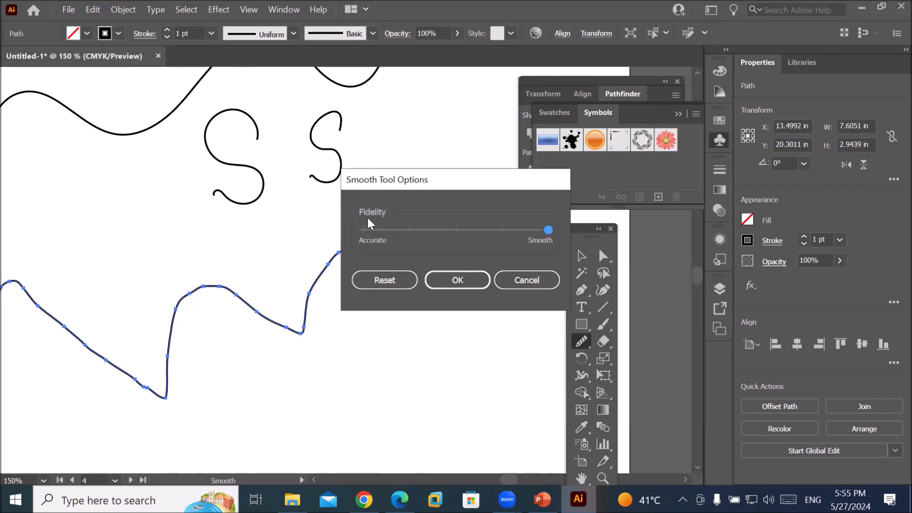
pyautogui.click(385, 280)
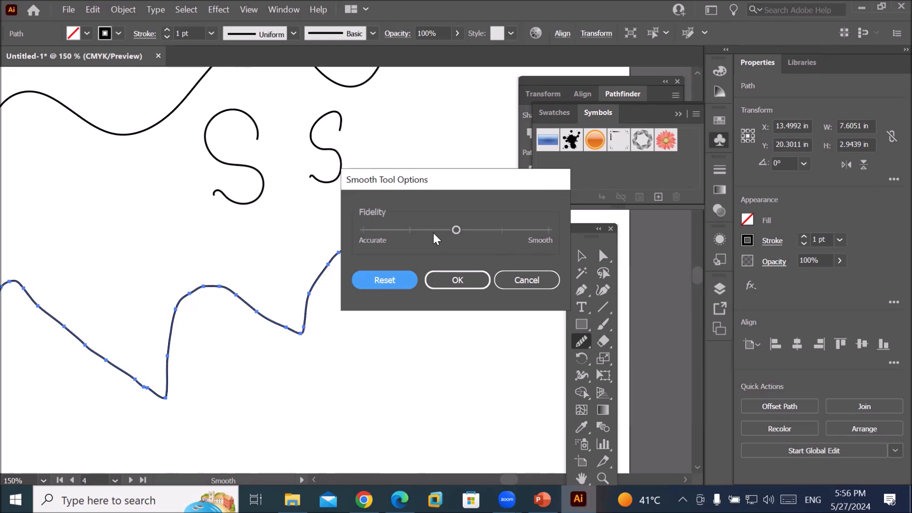
pyautogui.moveTo(458, 186); pyautogui.dragTo(543, 299)
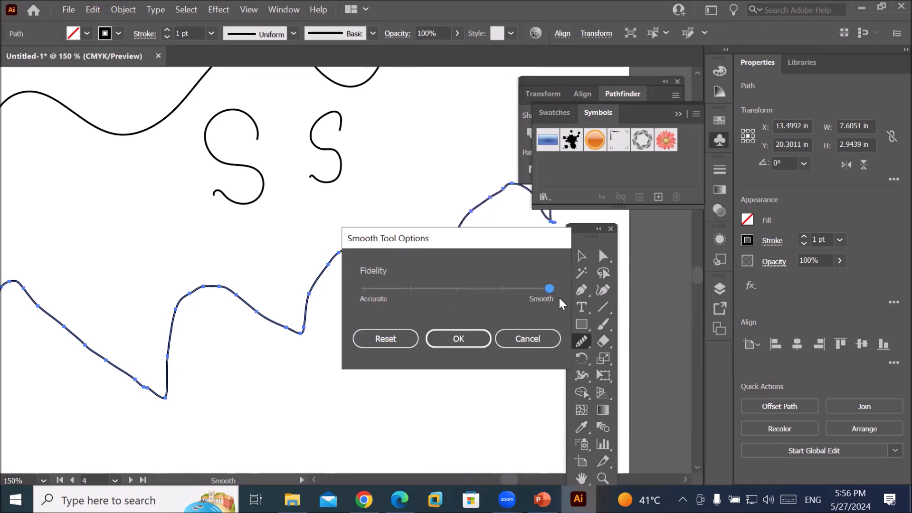
pyautogui.click(473, 336)
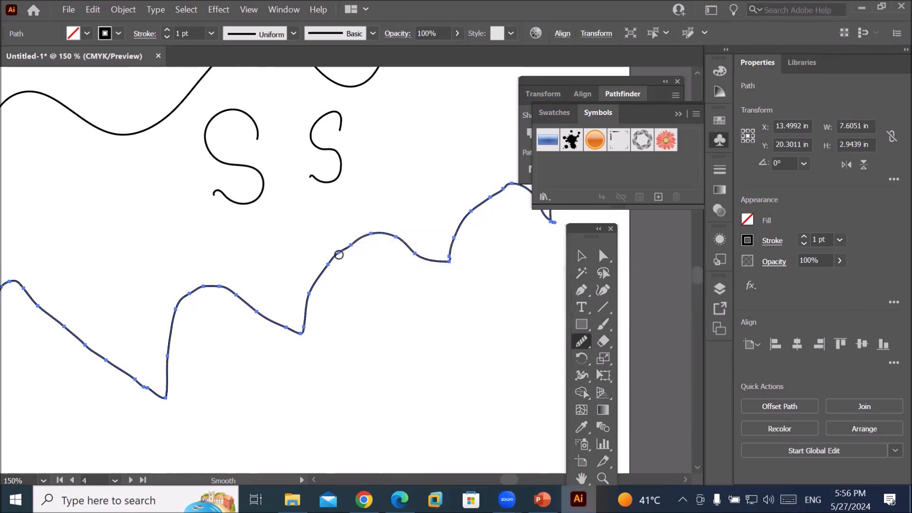
# Smooth the left rise of the wave's fourth hump, and the crest and both slopes of its third hump
pyautogui.moveTo(340, 252)
pyautogui.mouseDown()
pyautogui.moveTo(319, 264)
pyautogui.moveTo(313, 301)
pyautogui.mouseUp()
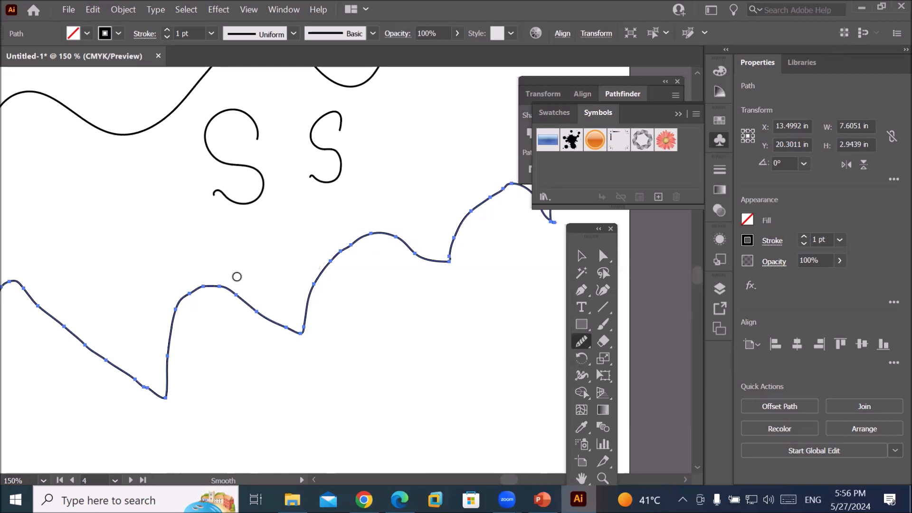
pyautogui.scroll(4, 194, 309)
pyautogui.moveTo(149, 270)
pyautogui.mouseDown()
pyautogui.moveTo(212, 233)
pyautogui.moveTo(314, 236)
pyautogui.moveTo(309, 229)
pyautogui.mouseUp()
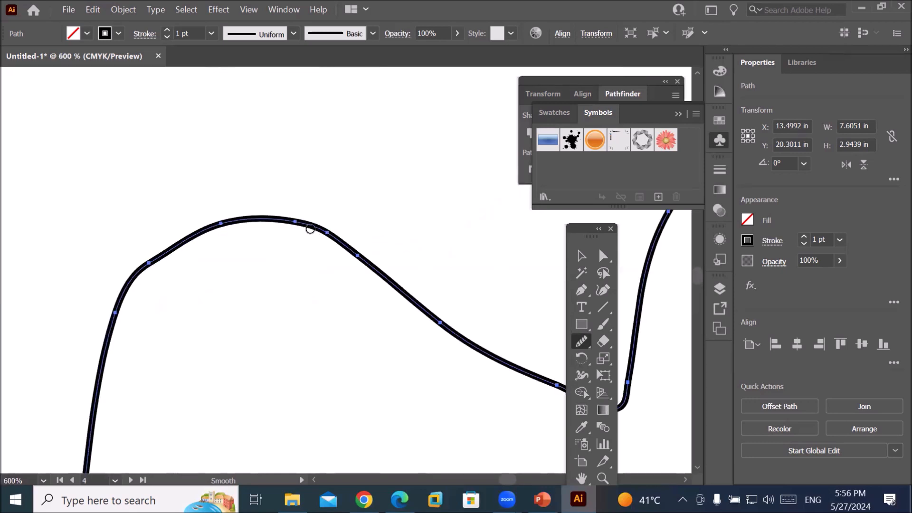
pyautogui.moveTo(235, 218)
pyautogui.mouseDown()
pyautogui.moveTo(201, 228)
pyautogui.moveTo(161, 265)
pyautogui.moveTo(118, 276)
pyautogui.moveTo(105, 318)
pyautogui.mouseUp()
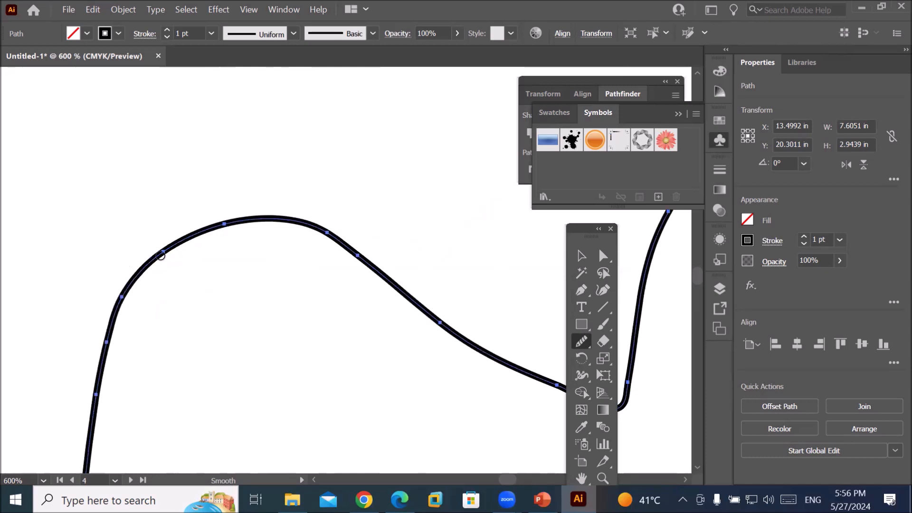
pyautogui.moveTo(359, 250); pyautogui.dragTo(489, 361)
pyautogui.scroll(-5, 418, 353)
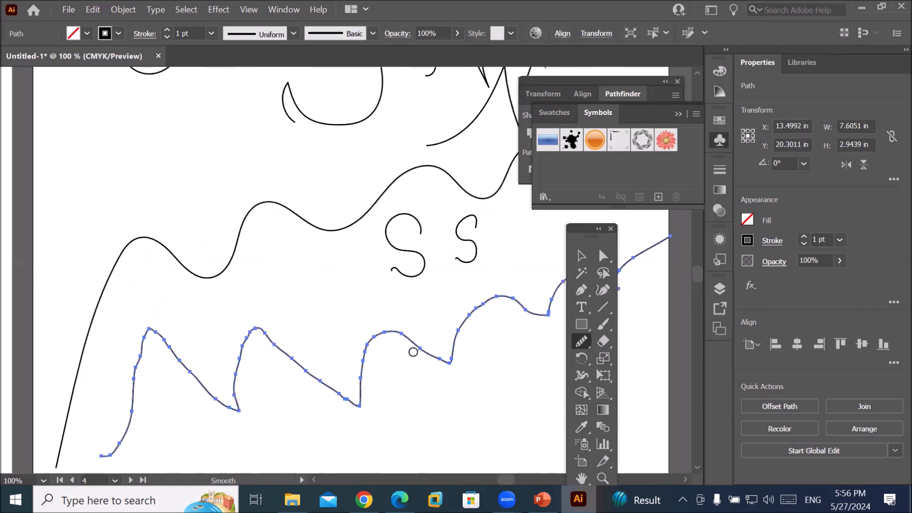
# Smooth the left and right slopes of the wave's first peak with repeated Smooth Tool strokes
pyautogui.scroll(2, 162, 405)
pyautogui.scroll(1, 159, 399)
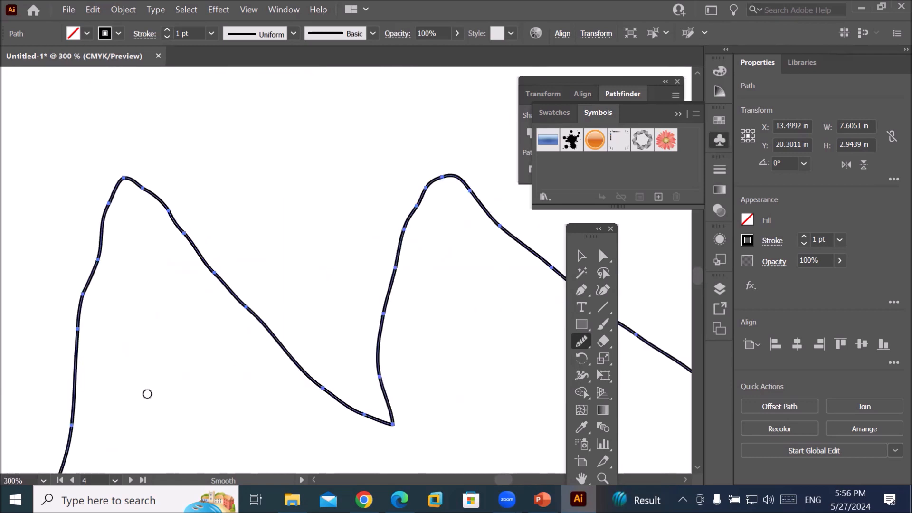
pyautogui.moveTo(81, 292)
pyautogui.mouseDown()
pyautogui.moveTo(119, 184)
pyautogui.moveTo(159, 206)
pyautogui.moveTo(221, 288)
pyautogui.mouseUp()
pyautogui.moveTo(161, 214)
pyautogui.mouseDown()
pyautogui.moveTo(203, 245)
pyautogui.moveTo(241, 301)
pyautogui.moveTo(324, 385)
pyautogui.mouseUp()
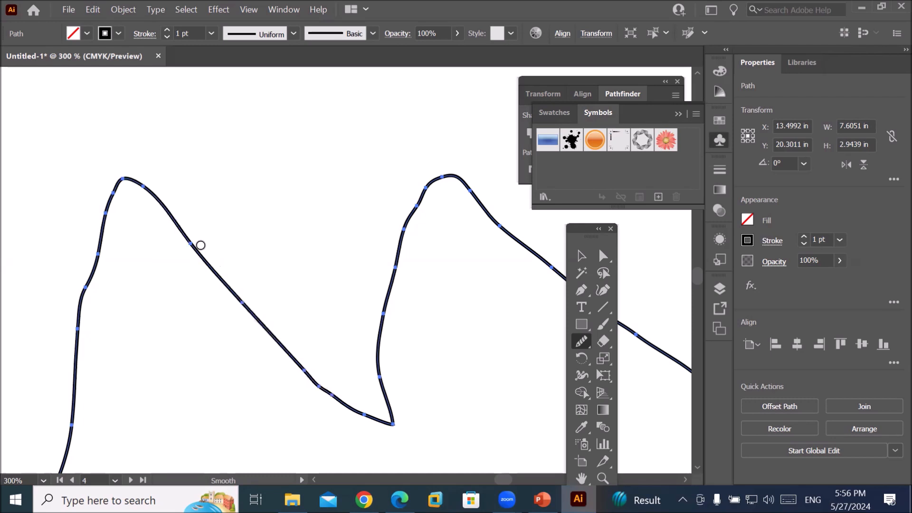
pyautogui.moveTo(128, 177)
pyautogui.mouseDown()
pyautogui.moveTo(90, 259)
pyautogui.moveTo(75, 336)
pyautogui.moveTo(96, 236)
pyautogui.moveTo(57, 400)
pyautogui.mouseUp()
pyautogui.moveTo(174, 240)
pyautogui.mouseDown()
pyautogui.moveTo(270, 337)
pyautogui.moveTo(351, 409)
pyautogui.moveTo(393, 424)
pyautogui.mouseUp()
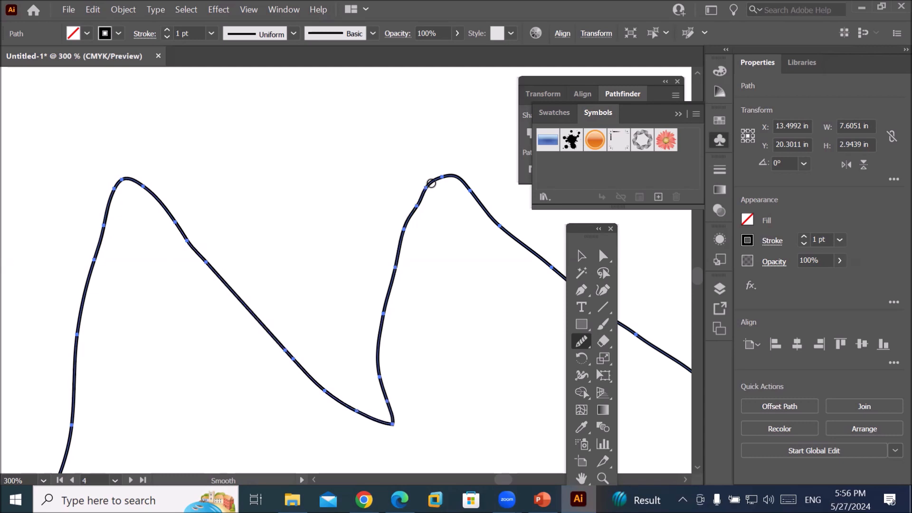
# Smooth the left side of the wave's second peak, the valley before it, and the tail at the wave's start
pyautogui.moveTo(431, 183)
pyautogui.mouseDown()
pyautogui.moveTo(409, 218)
pyautogui.moveTo(387, 310)
pyautogui.moveTo(377, 369)
pyautogui.moveTo(391, 412)
pyautogui.mouseUp()
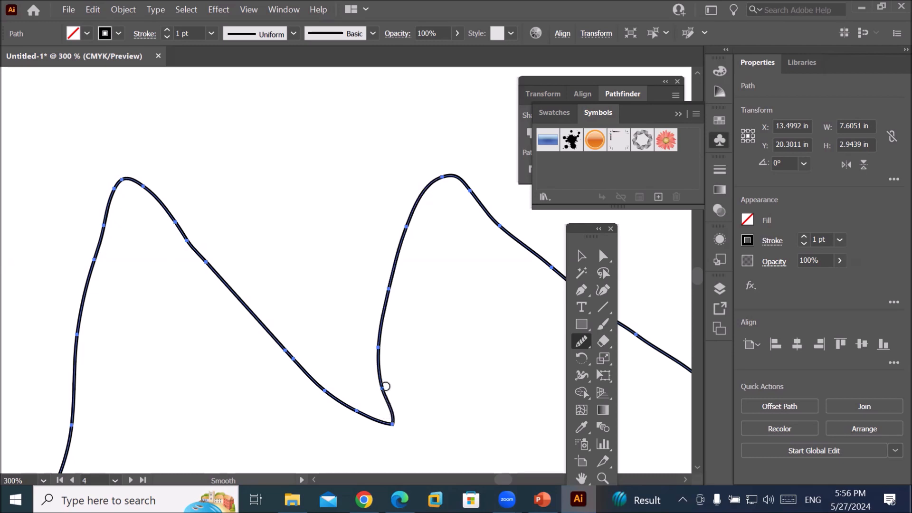
pyautogui.moveTo(375, 376)
pyautogui.mouseDown()
pyautogui.moveTo(395, 423)
pyautogui.moveTo(356, 405)
pyautogui.moveTo(383, 411)
pyautogui.mouseUp()
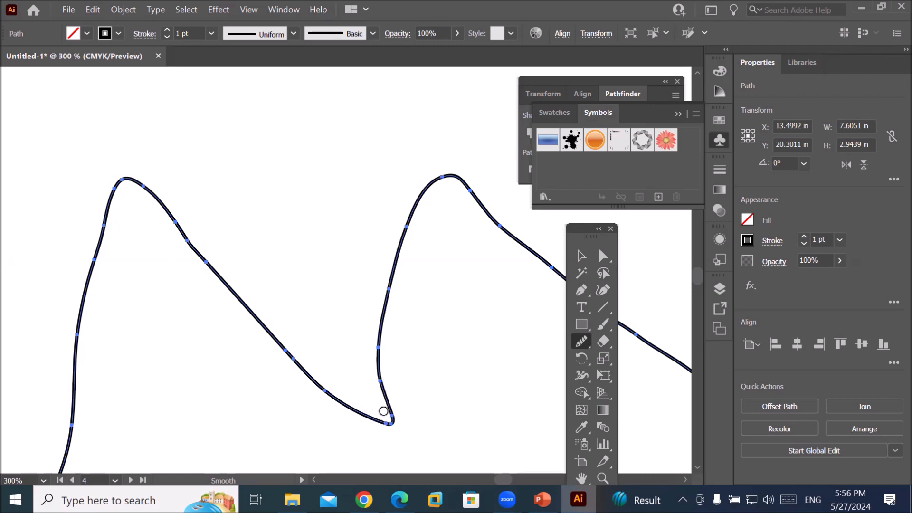
pyautogui.moveTo(377, 367)
pyautogui.mouseDown()
pyautogui.moveTo(382, 280)
pyautogui.moveTo(408, 224)
pyautogui.moveTo(449, 179)
pyautogui.mouseUp()
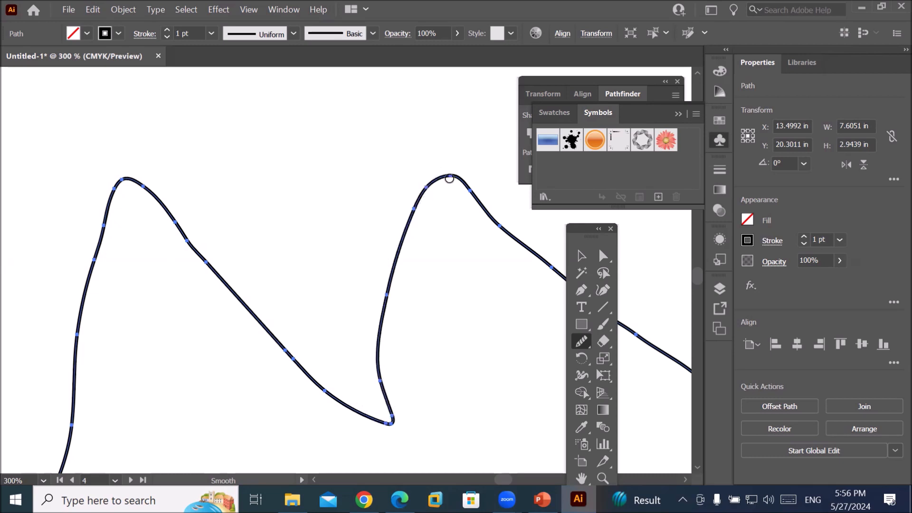
pyautogui.scroll(-3, 461, 202)
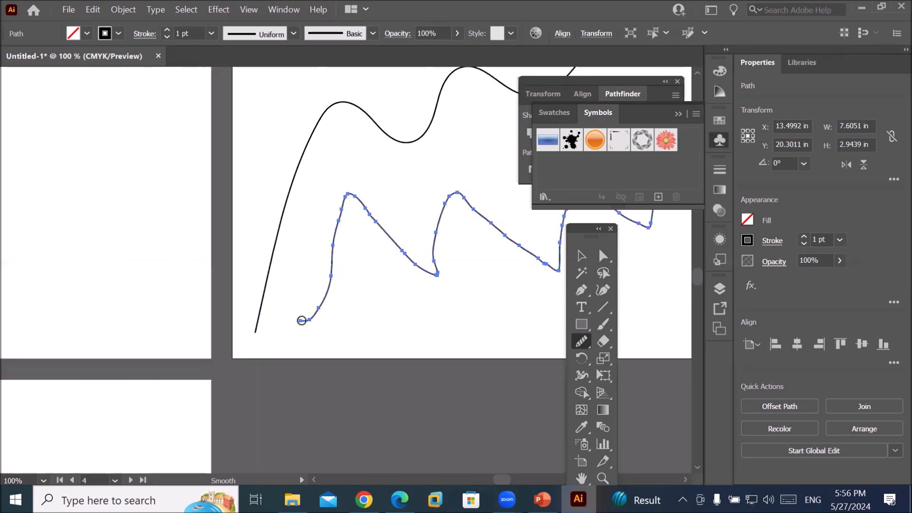
pyautogui.moveTo(316, 308)
pyautogui.mouseDown()
pyautogui.moveTo(342, 206)
pyautogui.moveTo(330, 278)
pyautogui.moveTo(299, 323)
pyautogui.mouseUp()
pyautogui.scroll(-2, 399, 328)
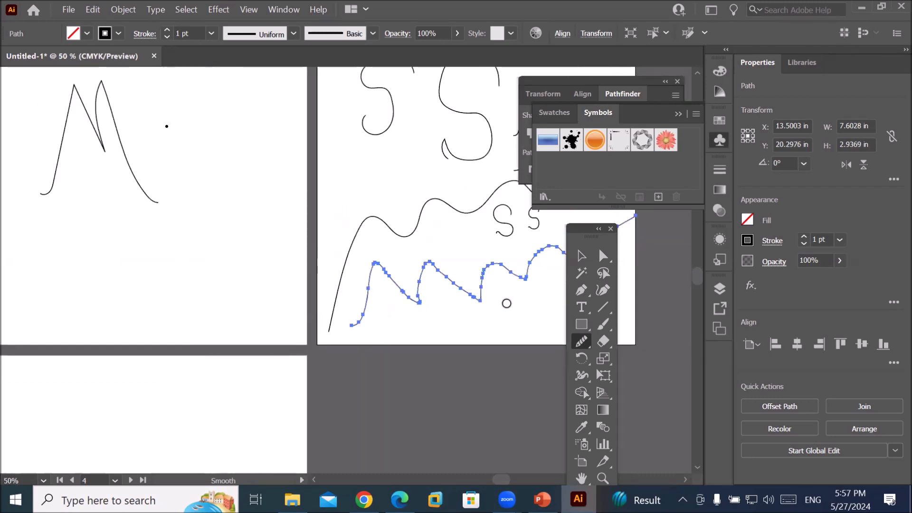
# Smooth the wave's right part from the second peak through the third, fourth and fifth humps
pyautogui.scroll(2, 507, 304)
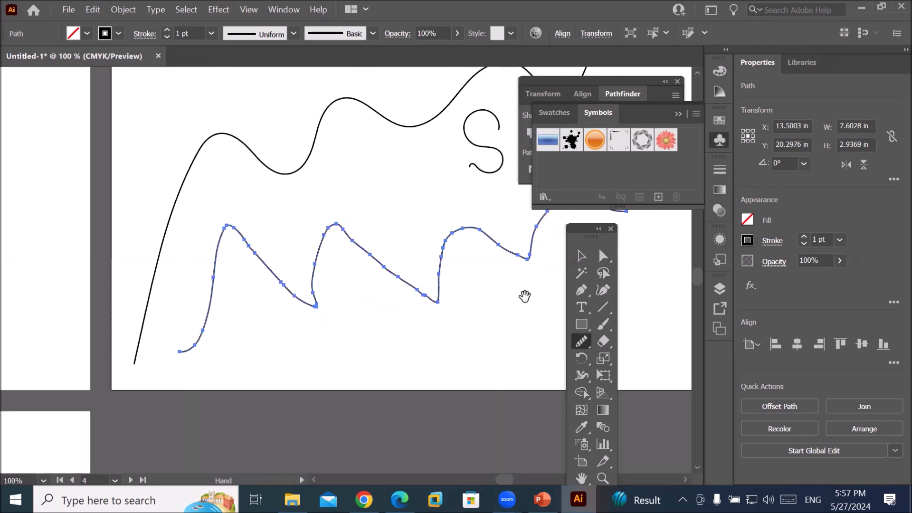
pyautogui.moveTo(522, 300); pyautogui.dragTo(272, 313)
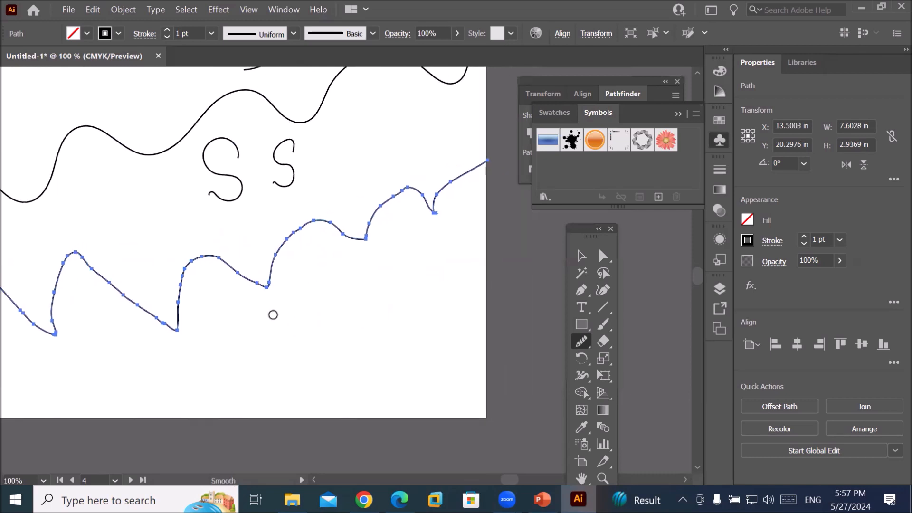
pyautogui.moveTo(295, 229)
pyautogui.mouseDown()
pyautogui.moveTo(268, 292)
pyautogui.moveTo(213, 261)
pyautogui.moveTo(175, 263)
pyautogui.moveTo(166, 275)
pyautogui.moveTo(176, 330)
pyautogui.moveTo(193, 266)
pyautogui.mouseUp()
pyautogui.moveTo(67, 253); pyautogui.dragTo(176, 327)
pyautogui.moveTo(412, 191)
pyautogui.mouseDown()
pyautogui.moveTo(374, 238)
pyautogui.moveTo(378, 207)
pyautogui.moveTo(367, 239)
pyautogui.moveTo(343, 245)
pyautogui.moveTo(320, 221)
pyautogui.mouseUp()
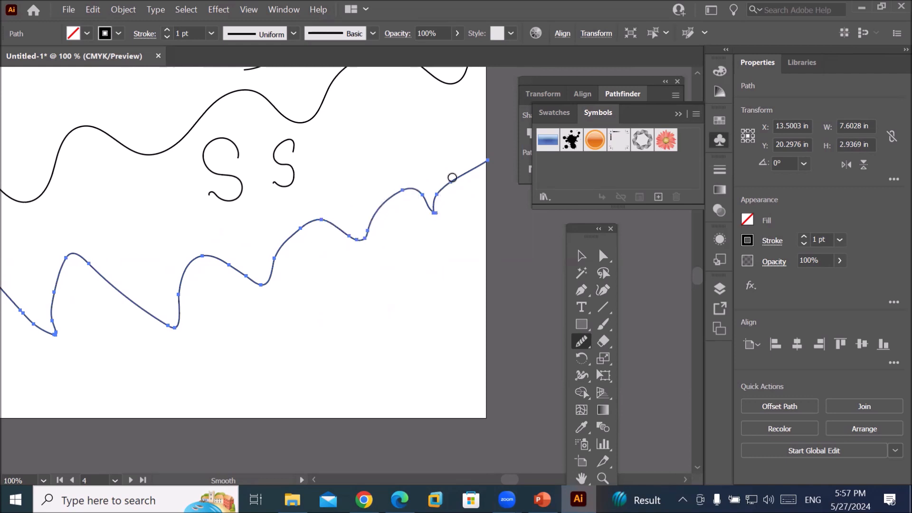
pyautogui.moveTo(444, 183)
pyautogui.mouseDown()
pyautogui.moveTo(434, 215)
pyautogui.moveTo(398, 193)
pyautogui.mouseUp()
# Even out the wave's first two peaks, the sharp dip near its right end, and the valley between the third and fourth humps
pyautogui.scroll(-1, 437, 228)
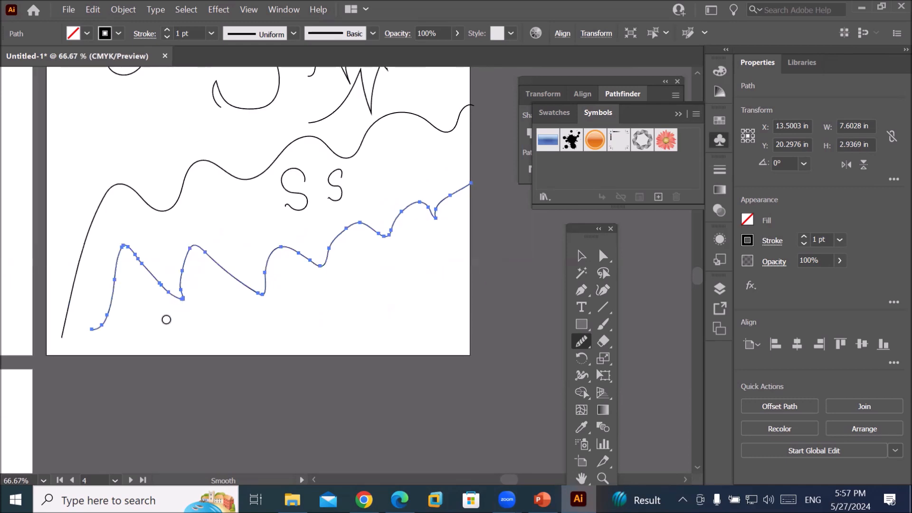
pyautogui.moveTo(191, 247)
pyautogui.mouseDown()
pyautogui.moveTo(179, 310)
pyautogui.moveTo(123, 248)
pyautogui.moveTo(101, 325)
pyautogui.mouseUp()
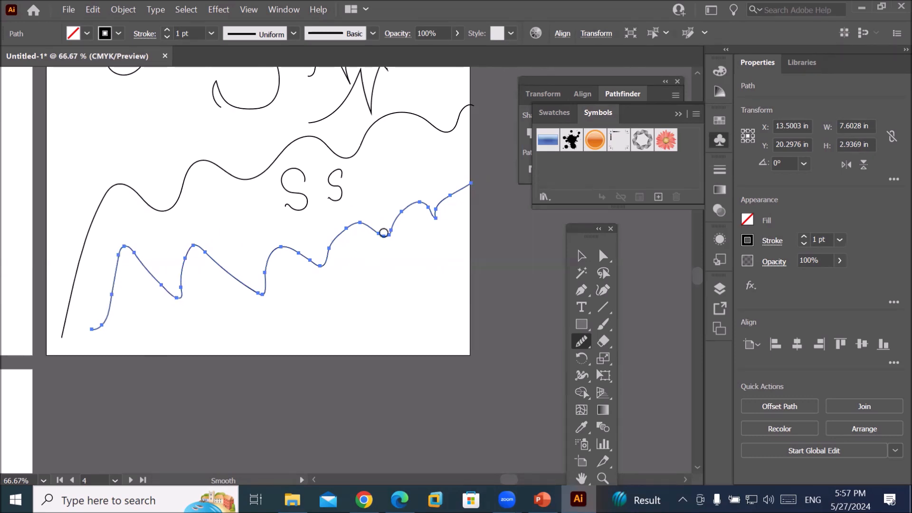
pyautogui.moveTo(440, 219)
pyautogui.mouseDown()
pyautogui.moveTo(452, 194)
pyautogui.moveTo(436, 209)
pyautogui.moveTo(411, 205)
pyautogui.mouseUp()
pyautogui.scroll(1, 335, 262)
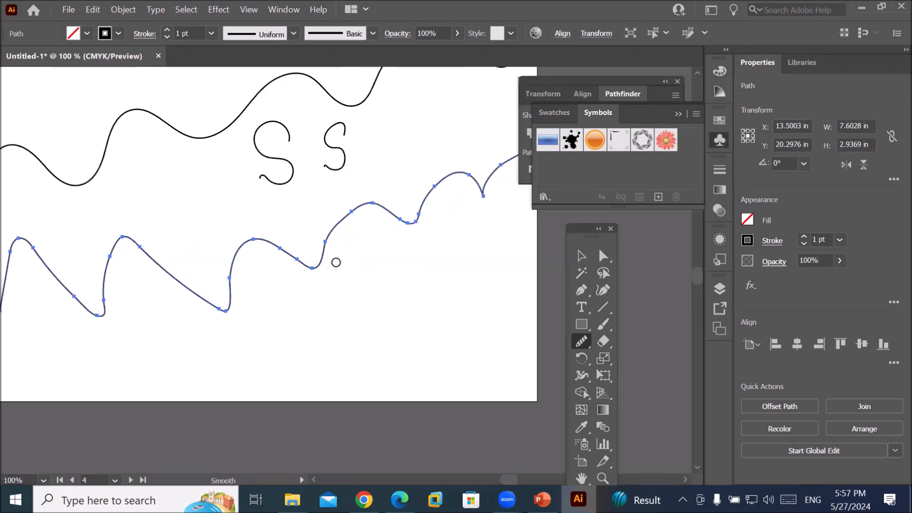
pyautogui.moveTo(333, 254)
pyautogui.mouseDown()
pyautogui.moveTo(346, 212)
pyautogui.moveTo(380, 208)
pyautogui.moveTo(348, 212)
pyautogui.moveTo(312, 267)
pyautogui.moveTo(267, 243)
pyautogui.mouseUp()
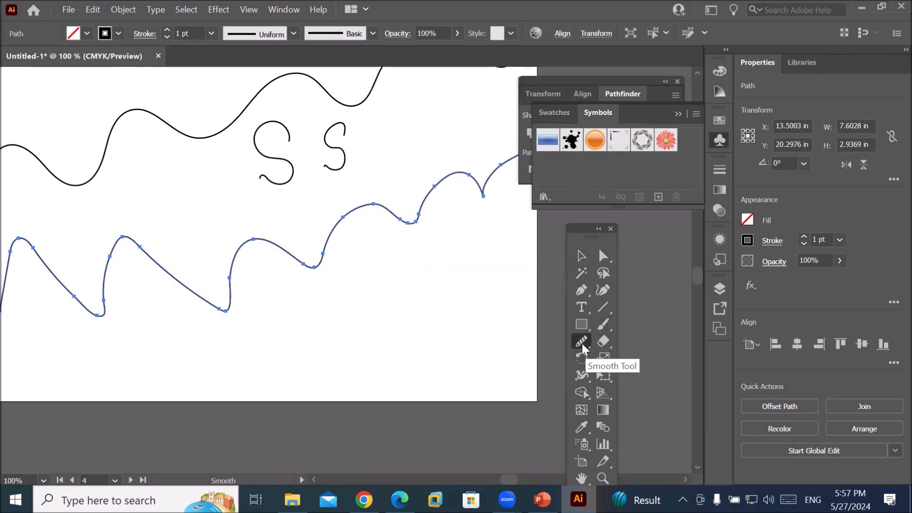
# Replace the Smooth Tool with the Pencil Tool and review its tool options without changing them
pyautogui.moveTo(588, 232); pyautogui.dragTo(218, 144)
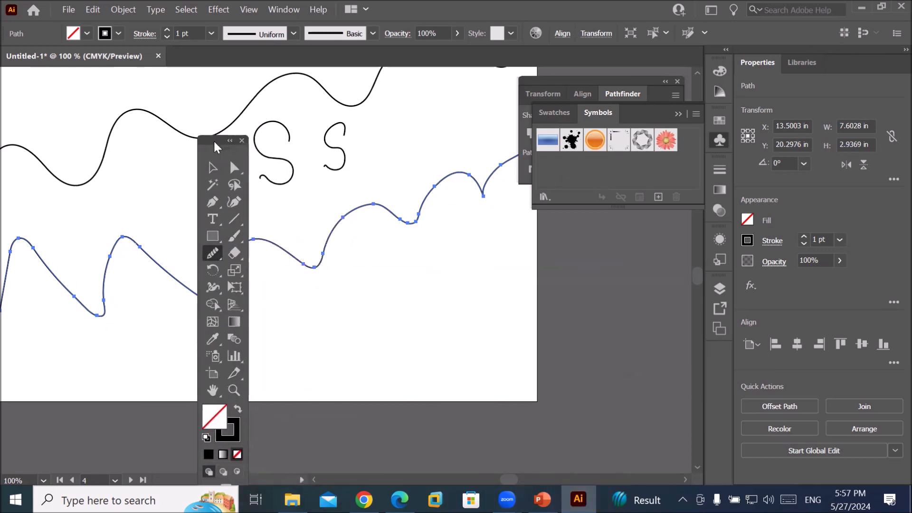
pyautogui.click(212, 255)
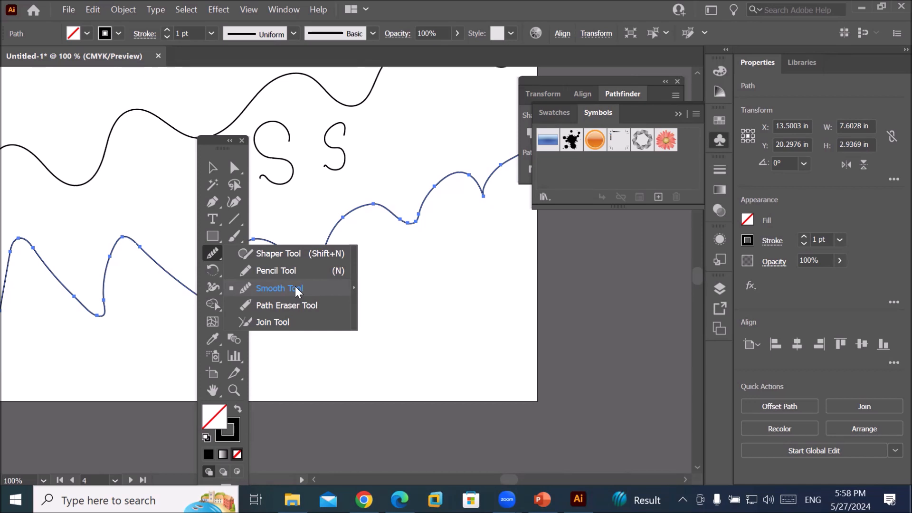
pyautogui.click(280, 271)
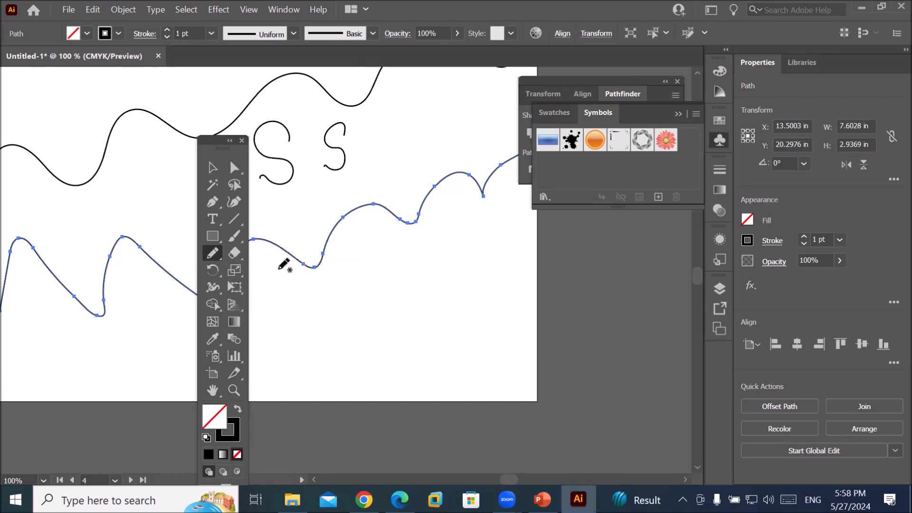
pyautogui.doubleClick(213, 254)
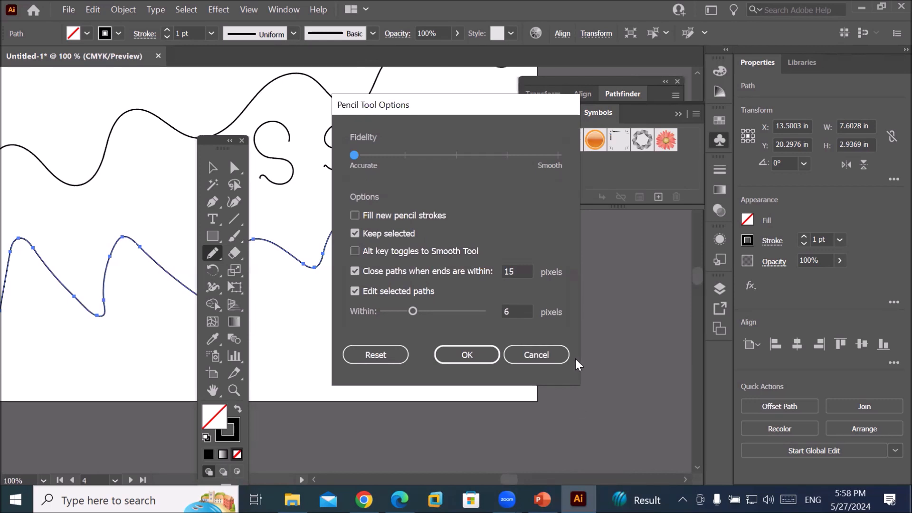
pyautogui.click(540, 354)
# Deselect the wave, make the empty fifth artboard active, fit it in the window, and place the toolbox beside it
pyautogui.scroll(-4, 332, 327)
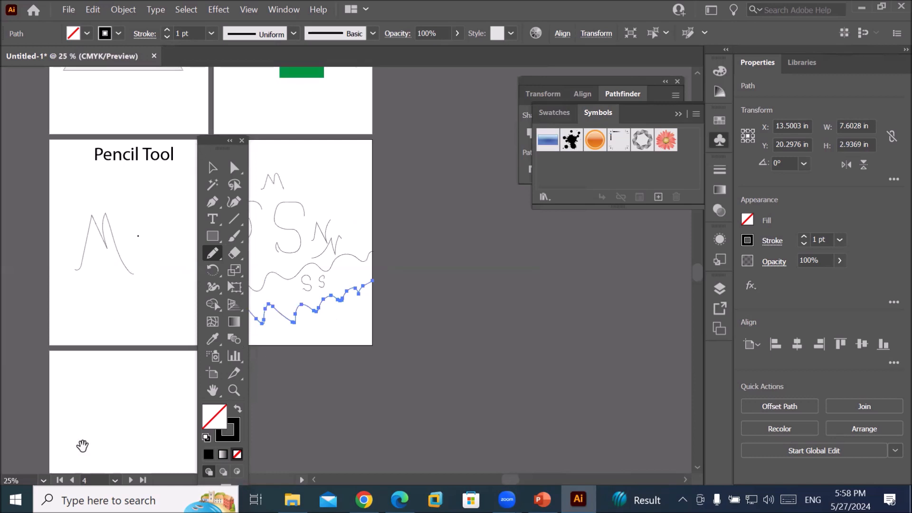
pyautogui.moveTo(82, 446)
pyautogui.mouseDown()
pyautogui.moveTo(366, 286)
pyautogui.moveTo(338, 268)
pyautogui.mouseUp()
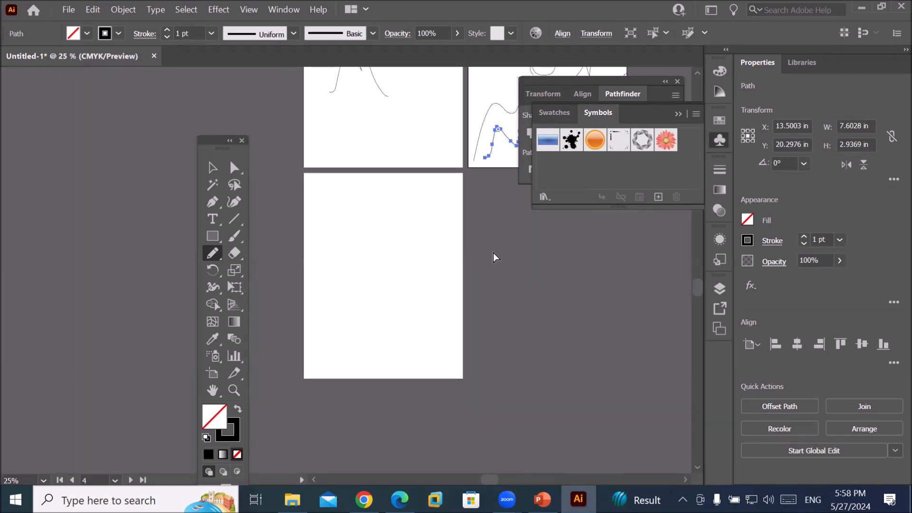
pyautogui.hotkey('ctrl', '0')
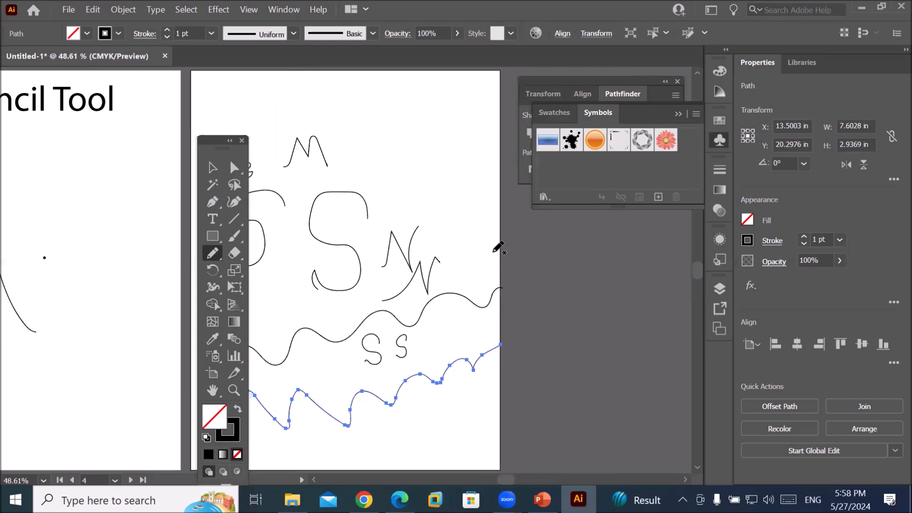
pyautogui.hotkey('ctrl', 'alt', '0')
pyautogui.click(208, 167)
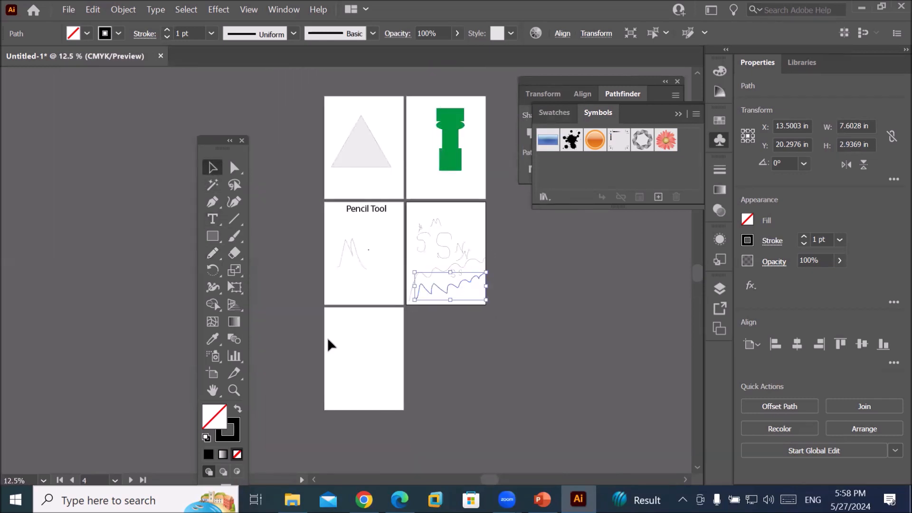
pyautogui.click(343, 368)
pyautogui.hotkey('ctrl', '0')
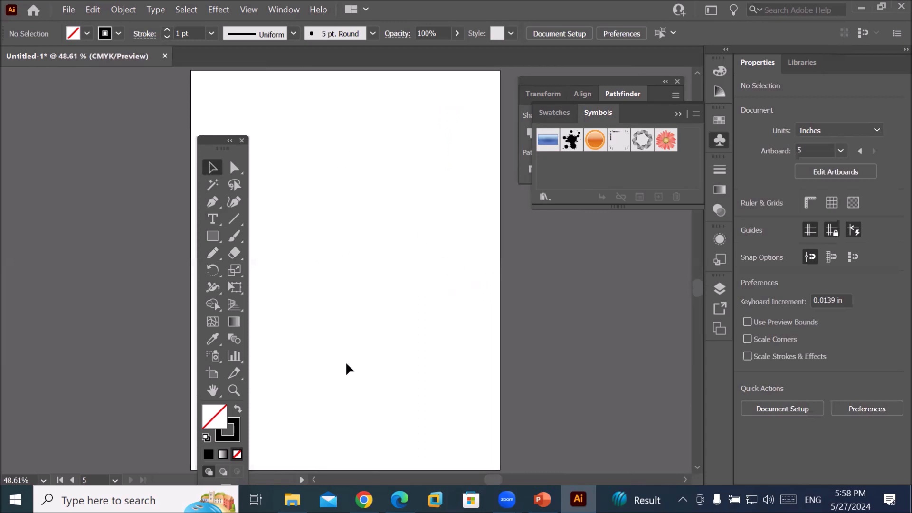
pyautogui.moveTo(218, 140)
pyautogui.mouseDown()
pyautogui.moveTo(102, 113)
pyautogui.moveTo(114, 84)
pyautogui.mouseUp()
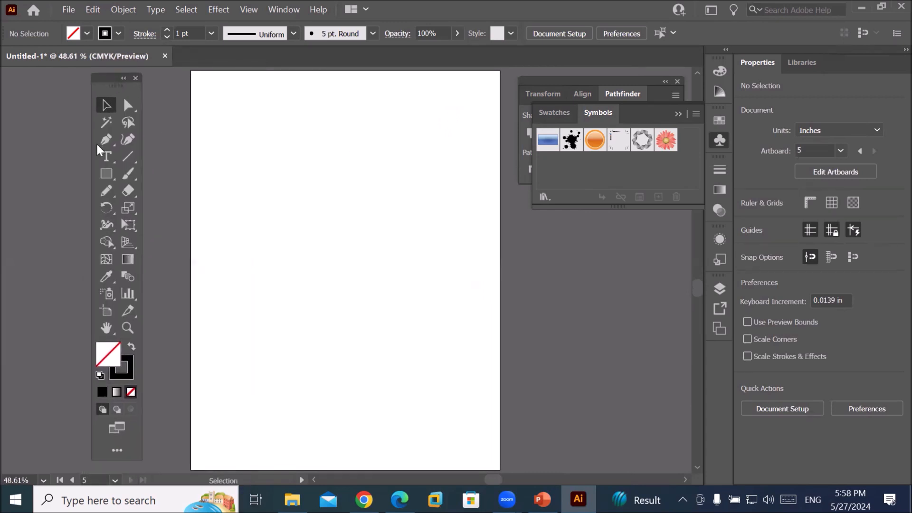
# Set the Pencil Tool's Fidelity to full Smooth, enable Fill new pencil strokes, and set editing of selected paths to within 20 pixels
pyautogui.doubleClick(106, 191)
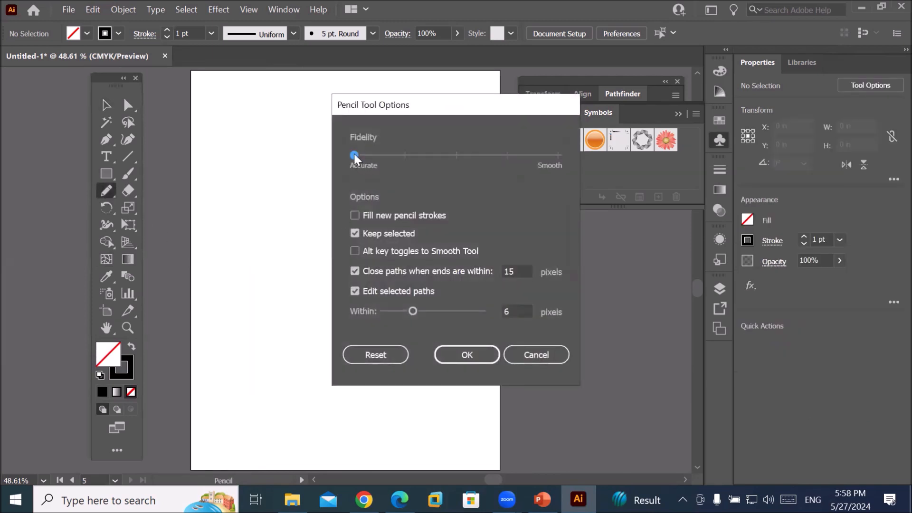
pyautogui.moveTo(366, 155)
pyautogui.mouseDown()
pyautogui.moveTo(553, 161)
pyautogui.moveTo(354, 158)
pyautogui.mouseUp()
pyautogui.moveTo(354, 158); pyautogui.dragTo(543, 174)
pyautogui.click(399, 218)
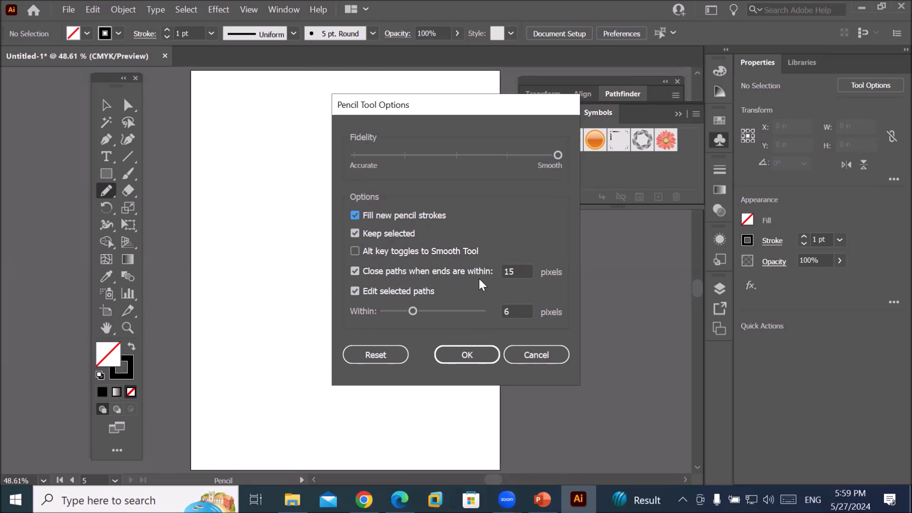
pyautogui.click(518, 270)
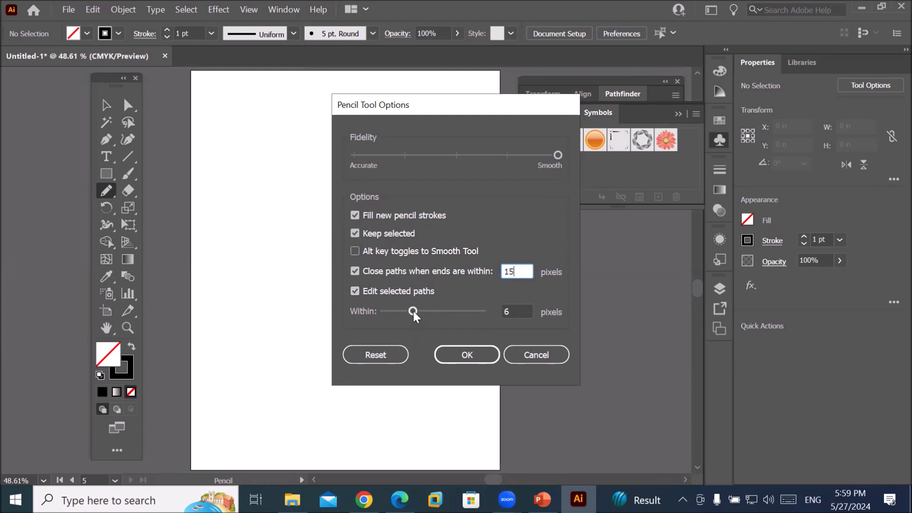
pyautogui.moveTo(413, 313); pyautogui.dragTo(492, 315)
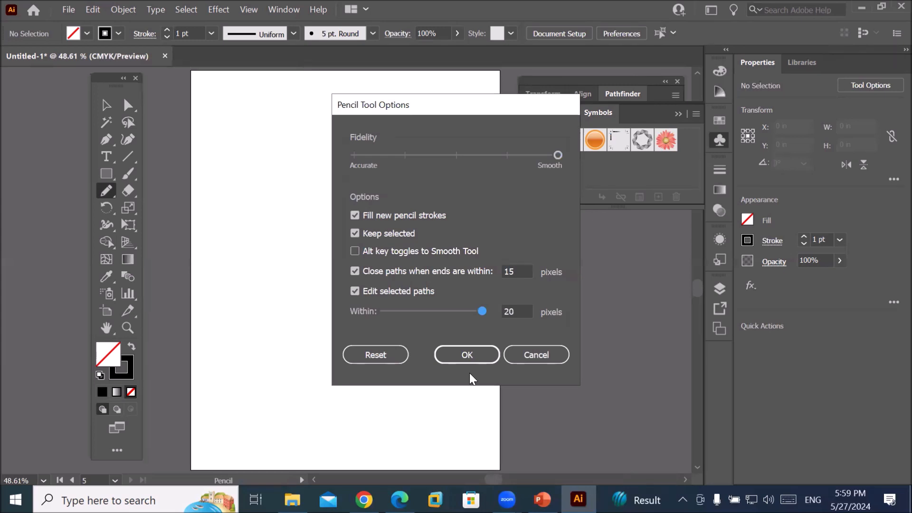
pyautogui.click(467, 355)
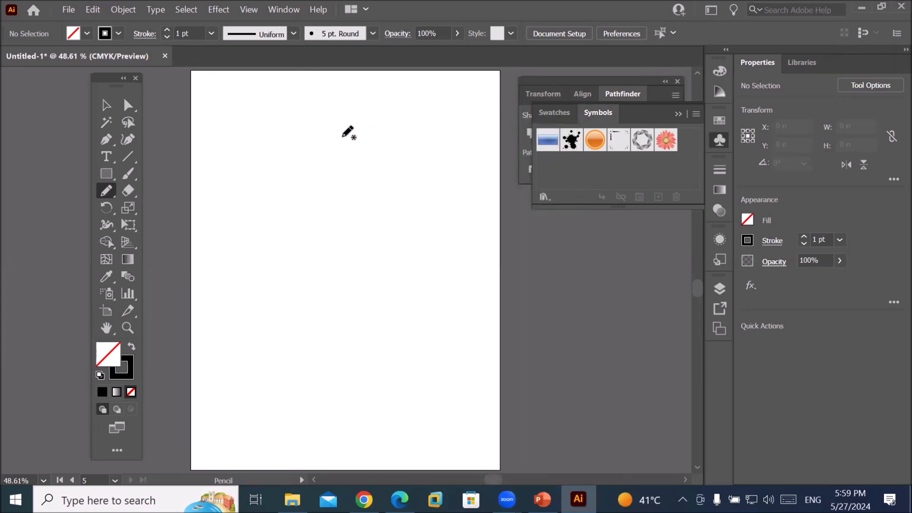
# Draw a closed freehand outline about 6.9 by 7.1 in with the Pencil Tool, with a curled inlet near its upper edge
pyautogui.moveTo(343, 136)
pyautogui.mouseDown()
pyautogui.moveTo(308, 123)
pyautogui.moveTo(265, 155)
pyautogui.moveTo(232, 323)
pyautogui.mouseUp()
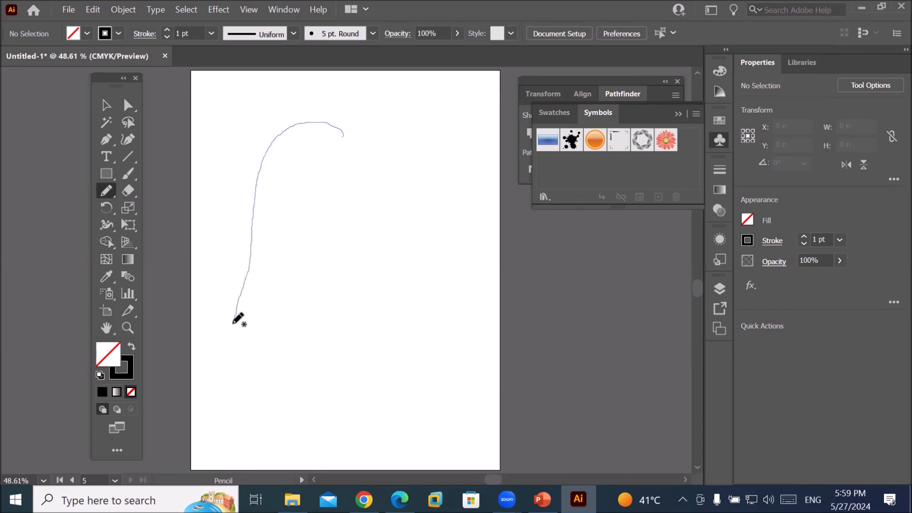
pyautogui.moveTo(232, 324)
pyautogui.mouseDown()
pyautogui.moveTo(299, 365)
pyautogui.moveTo(363, 368)
pyautogui.moveTo(399, 312)
pyautogui.moveTo(443, 284)
pyautogui.moveTo(481, 216)
pyautogui.moveTo(471, 170)
pyautogui.moveTo(449, 137)
pyautogui.moveTo(408, 112)
pyautogui.mouseUp()
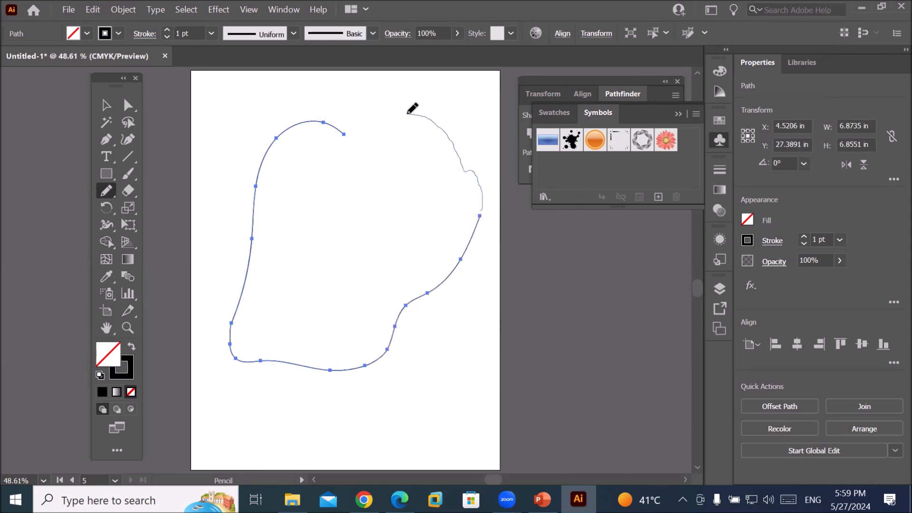
pyautogui.moveTo(400, 115)
pyautogui.mouseDown()
pyautogui.moveTo(336, 159)
pyautogui.moveTo(331, 182)
pyautogui.moveTo(304, 211)
pyautogui.moveTo(296, 170)
pyautogui.moveTo(345, 135)
pyautogui.mouseUp()
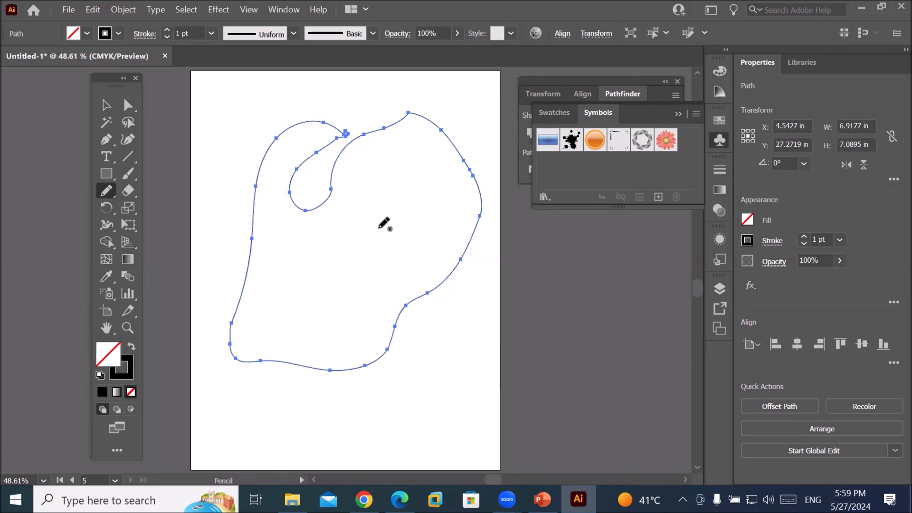
# Pull the outline's lower-right anchor point down into a spike and move its bottom anchor point to about X 3.25, Y 31.82 in
pyautogui.click(127, 105)
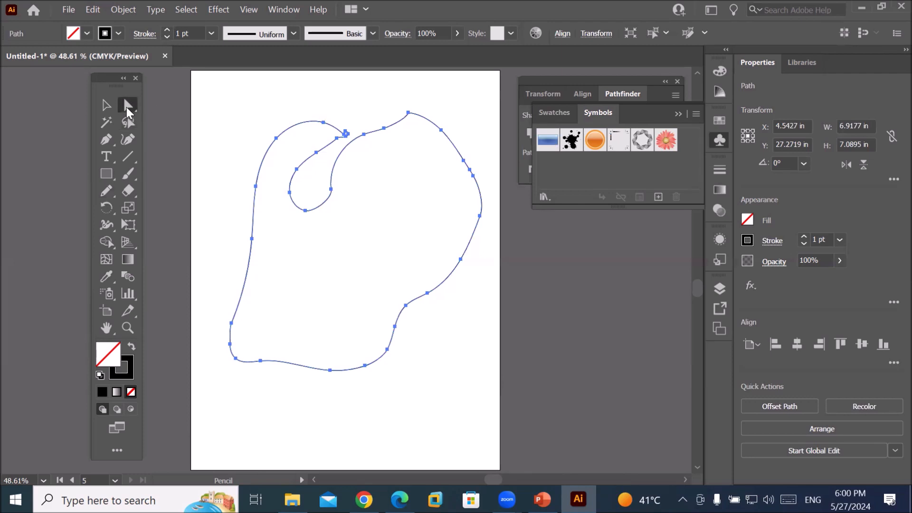
pyautogui.click(427, 294)
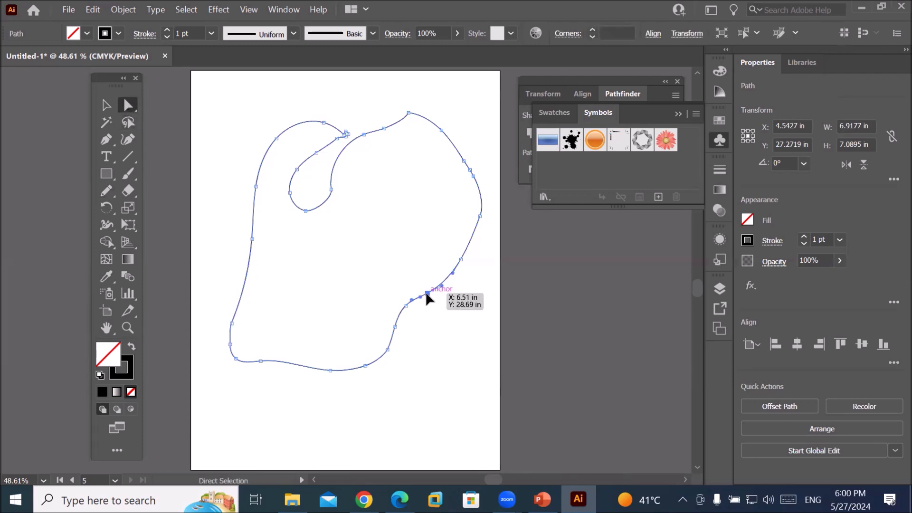
pyautogui.moveTo(428, 308); pyautogui.dragTo(457, 369)
pyautogui.moveTo(332, 370); pyautogui.dragTo(309, 408)
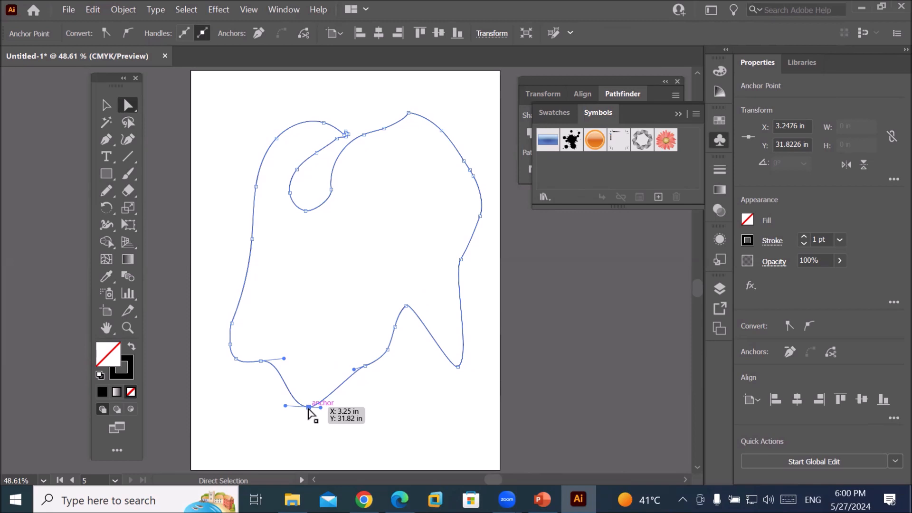
pyautogui.press('ctrl')
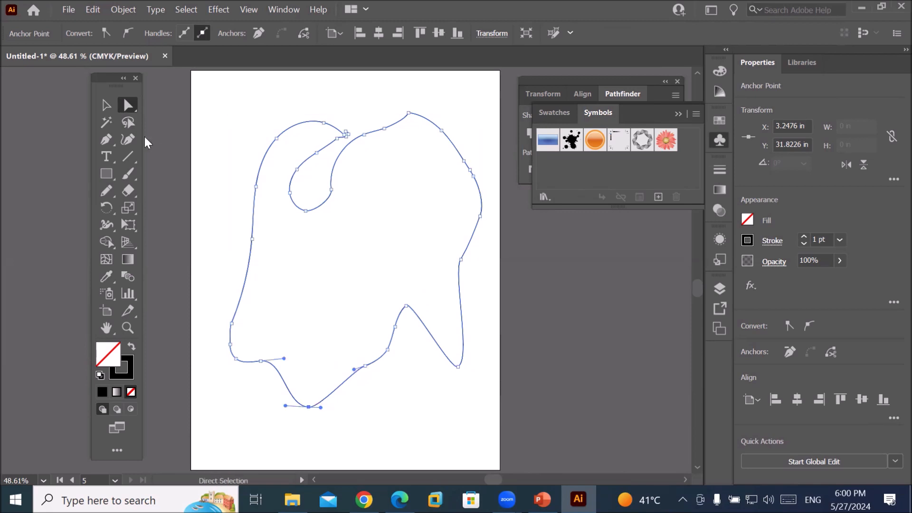
# Delete the outline's bottom anchor point and the rest of the path, then leave nothing selected
pyautogui.click(106, 104)
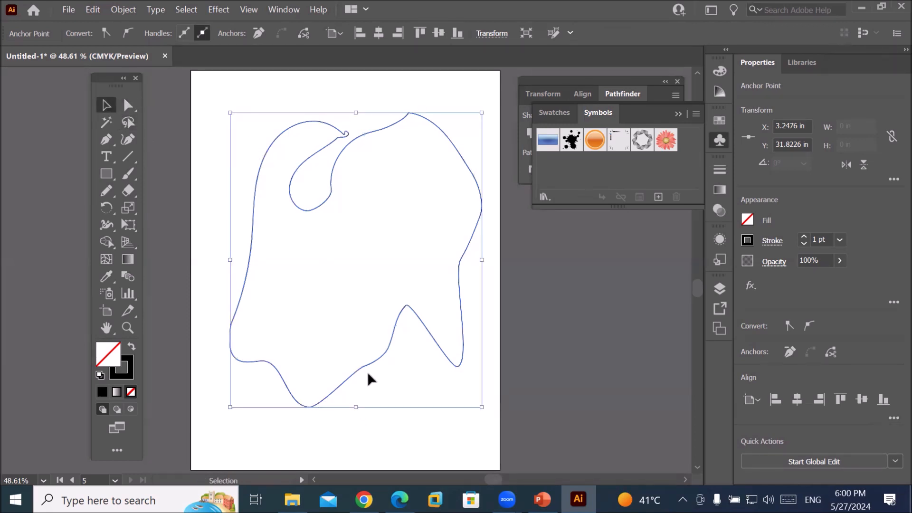
pyautogui.press('Delete')
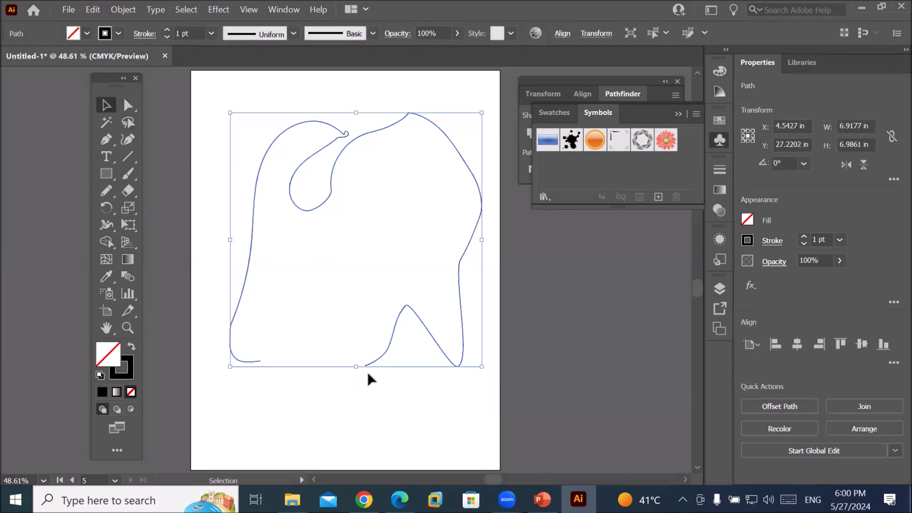
pyautogui.click(237, 99)
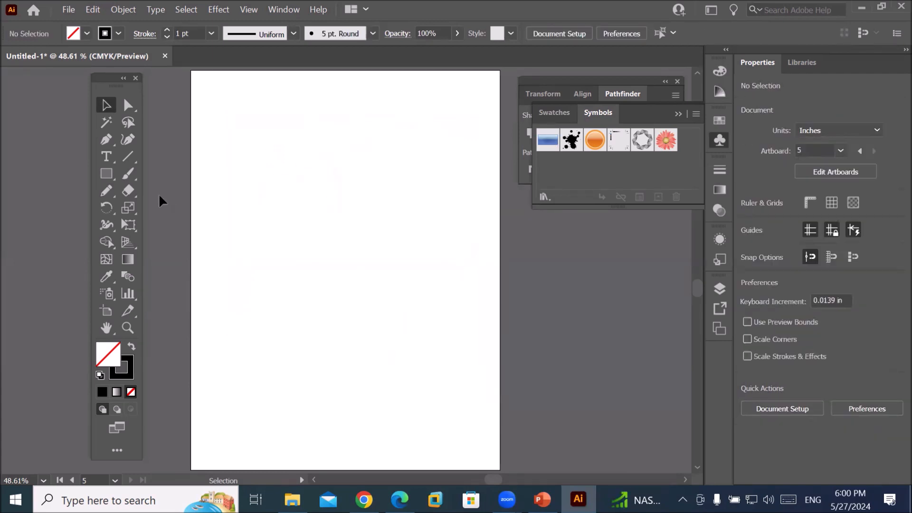
# Draw a closed freehand outline about 8 by 9.9 in with the Pencil Tool and review its path-closing option without changing it
pyautogui.click(107, 190)
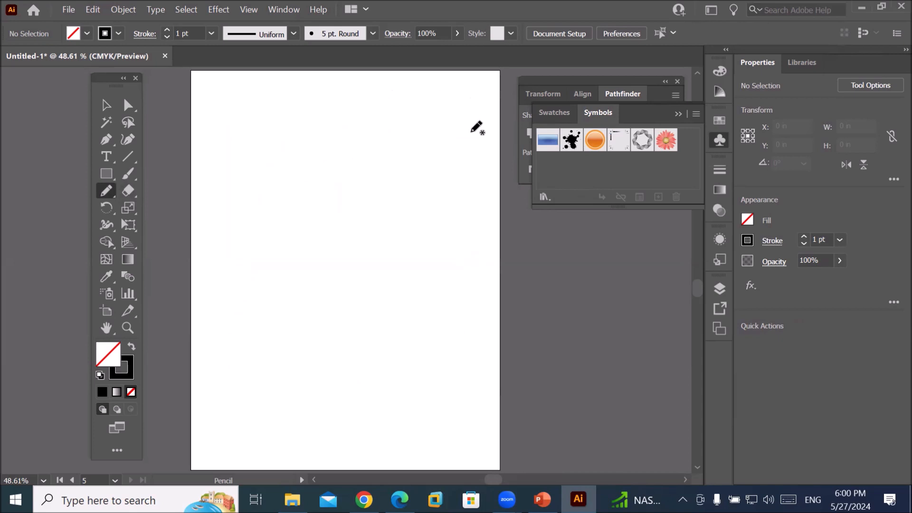
pyautogui.moveTo(448, 157)
pyautogui.mouseDown()
pyautogui.moveTo(449, 108)
pyautogui.moveTo(433, 106)
pyautogui.moveTo(418, 125)
pyautogui.moveTo(338, 136)
pyautogui.moveTo(273, 193)
pyautogui.moveTo(222, 291)
pyautogui.moveTo(200, 395)
pyautogui.moveTo(195, 431)
pyautogui.moveTo(223, 457)
pyautogui.moveTo(240, 464)
pyautogui.moveTo(267, 432)
pyautogui.moveTo(300, 429)
pyautogui.moveTo(354, 333)
pyautogui.moveTo(469, 336)
pyautogui.moveTo(490, 191)
pyautogui.moveTo(487, 172)
pyautogui.moveTo(449, 159)
pyautogui.mouseUp()
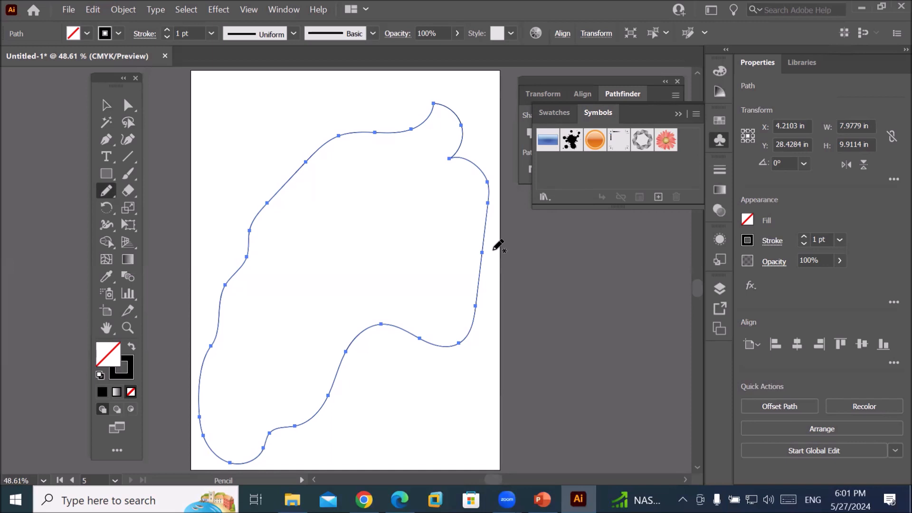
pyautogui.doubleClick(107, 192)
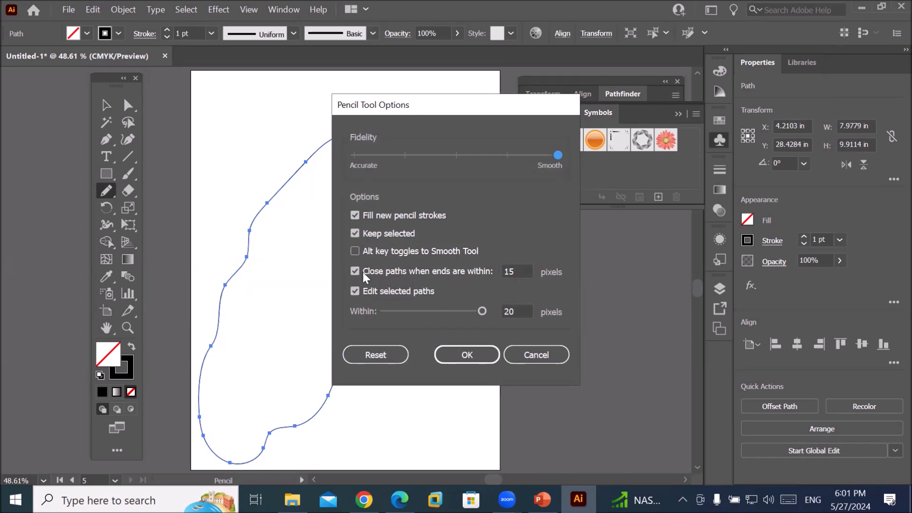
pyautogui.click(525, 270)
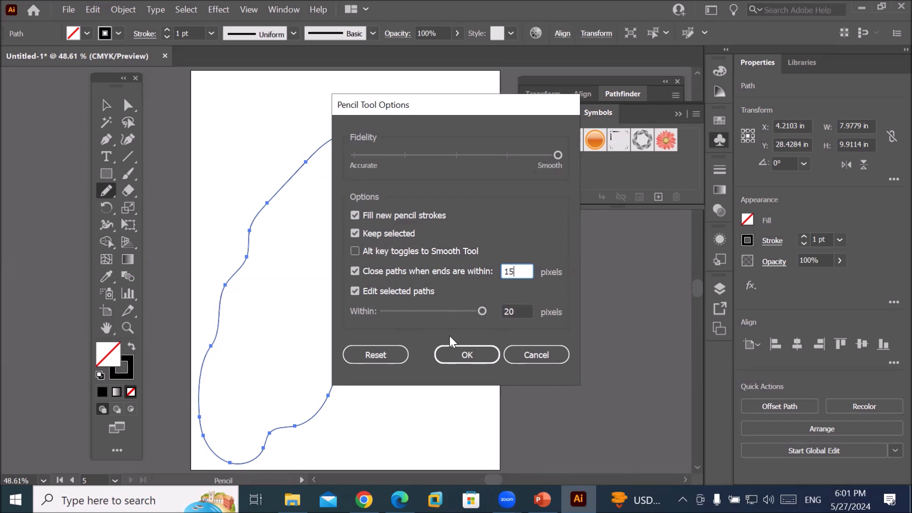
pyautogui.click(466, 354)
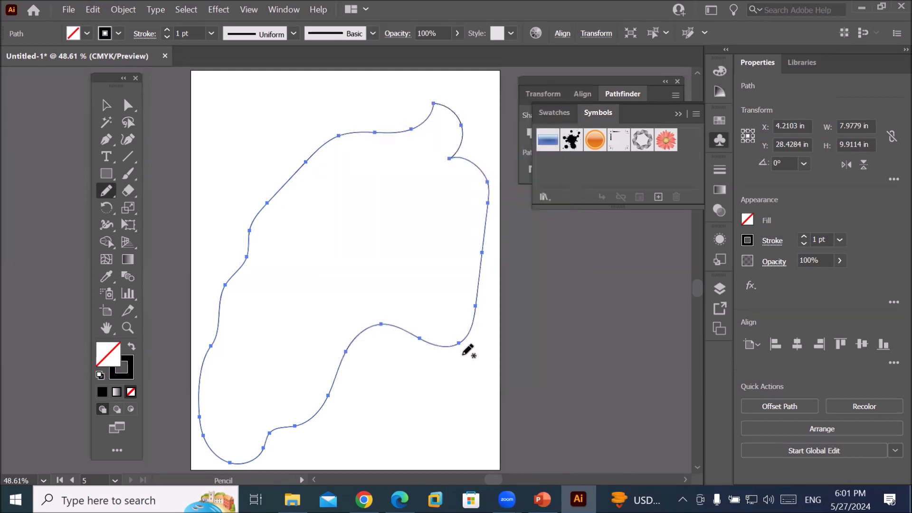
# Fill the closed outline with the green swatch
pyautogui.click(105, 107)
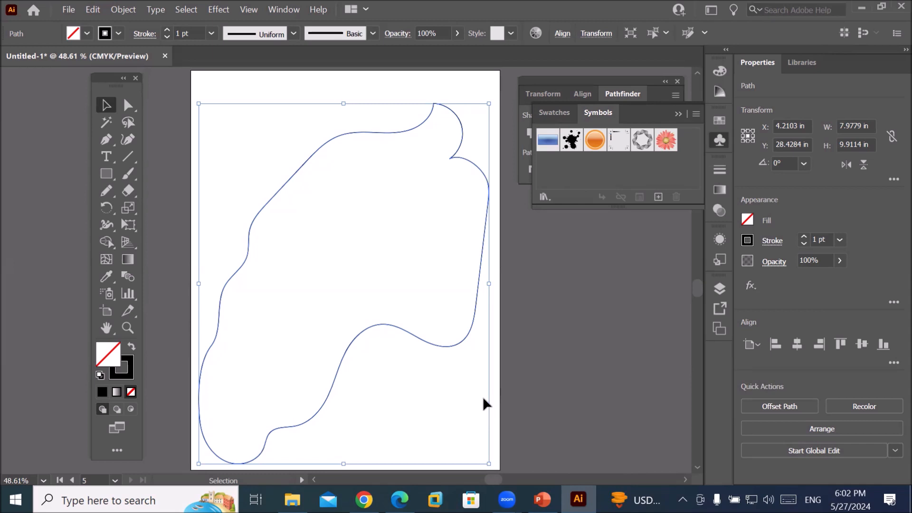
pyautogui.click(87, 34)
pyautogui.click(68, 57)
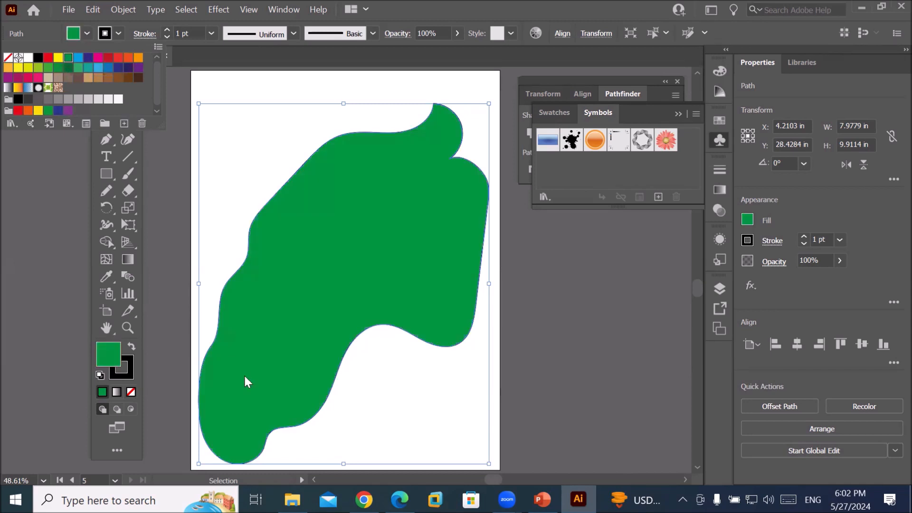
# Reset the Pencil Tool options to their defaults and apply them
pyautogui.doubleClick(104, 191)
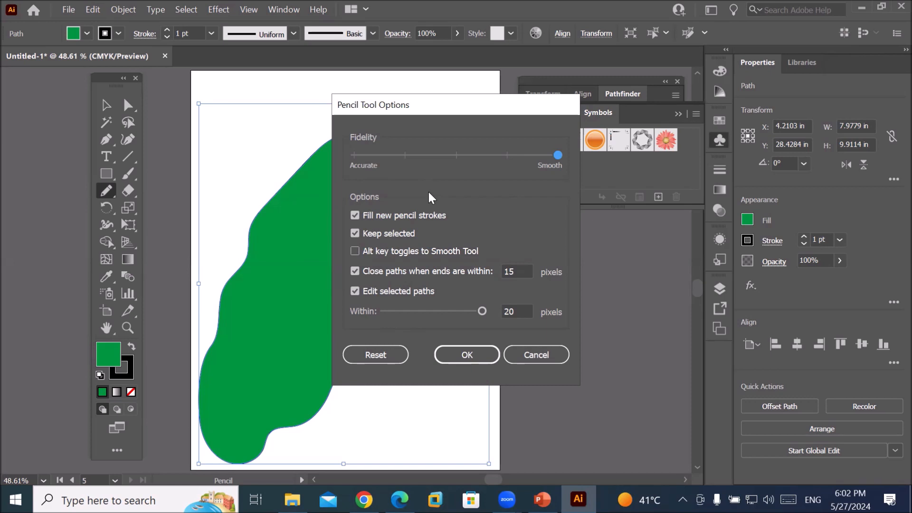
pyautogui.click(372, 357)
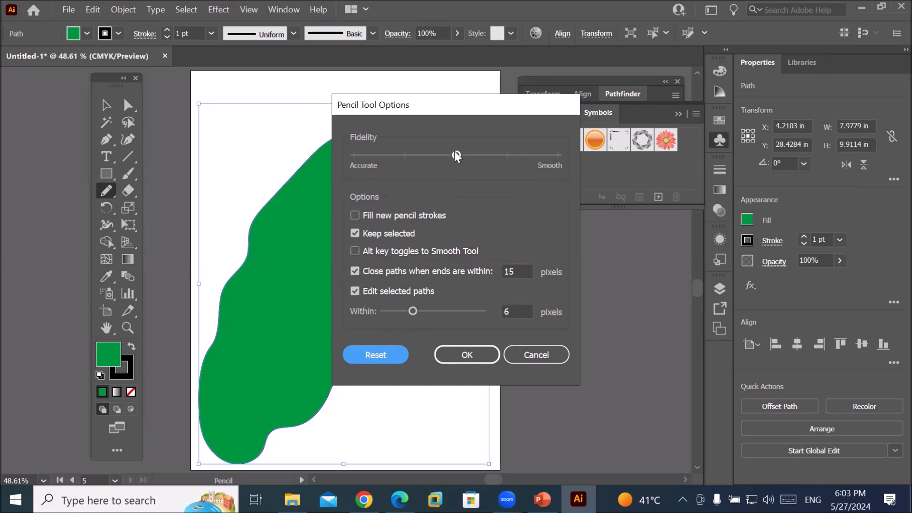
pyautogui.click(463, 354)
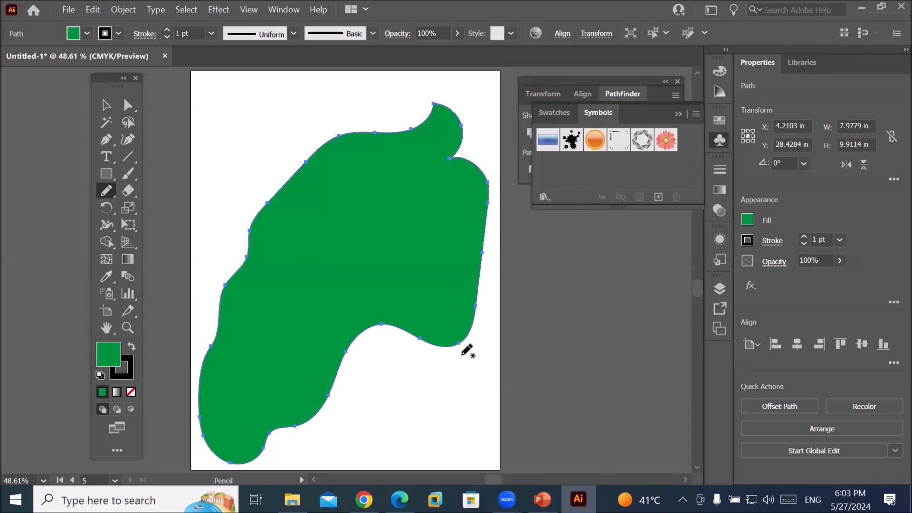
# Remove the outline's fill by setting it to None, keeping the Pencil Tool active
pyautogui.click(87, 33)
pyautogui.click(8, 58)
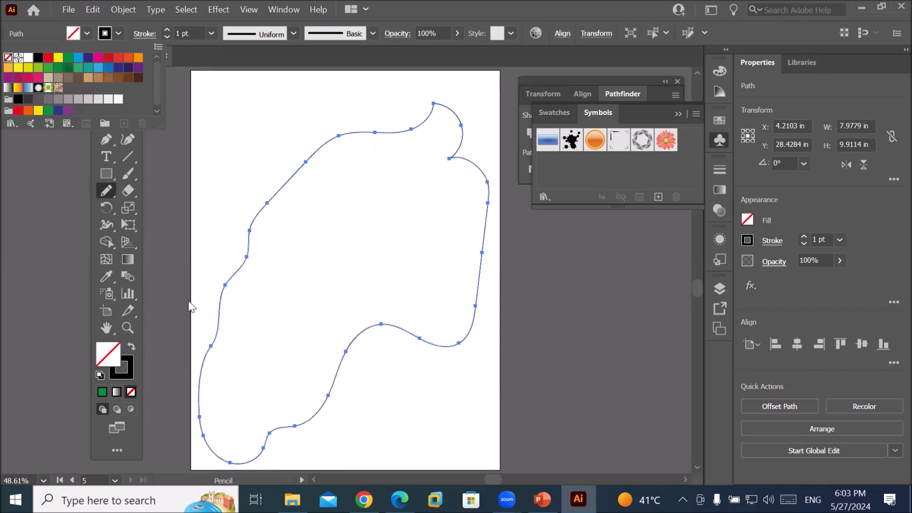
pyautogui.click(103, 193)
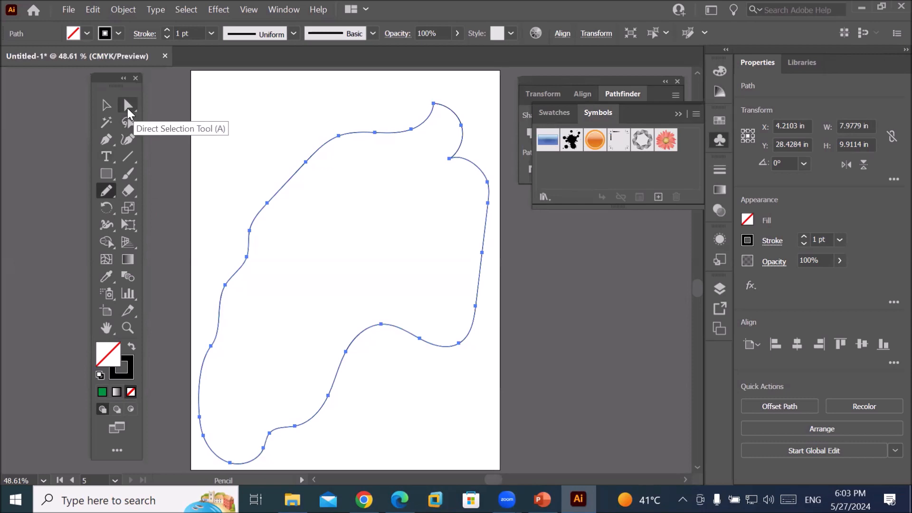
# Move the anchor point at the outline's lower inner bend to about X 6.06, Y 31.17 in and shift the upper-right anchors up and left
pyautogui.click(127, 109)
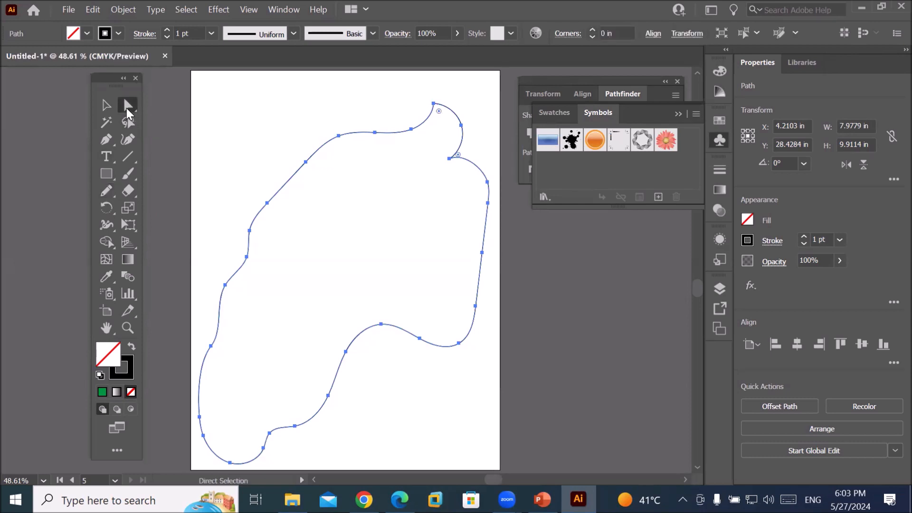
pyautogui.click(346, 351)
pyautogui.moveTo(346, 355); pyautogui.dragTo(412, 383)
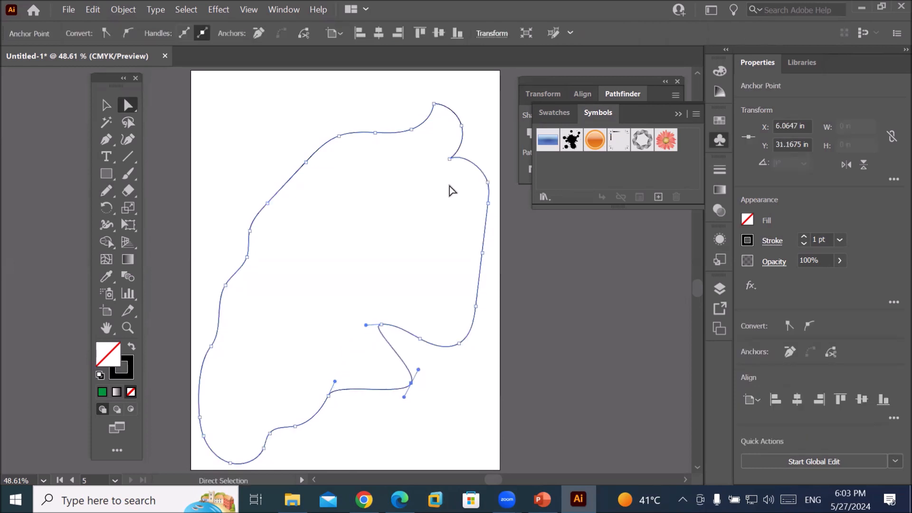
pyautogui.moveTo(373, 89); pyautogui.dragTo(505, 210)
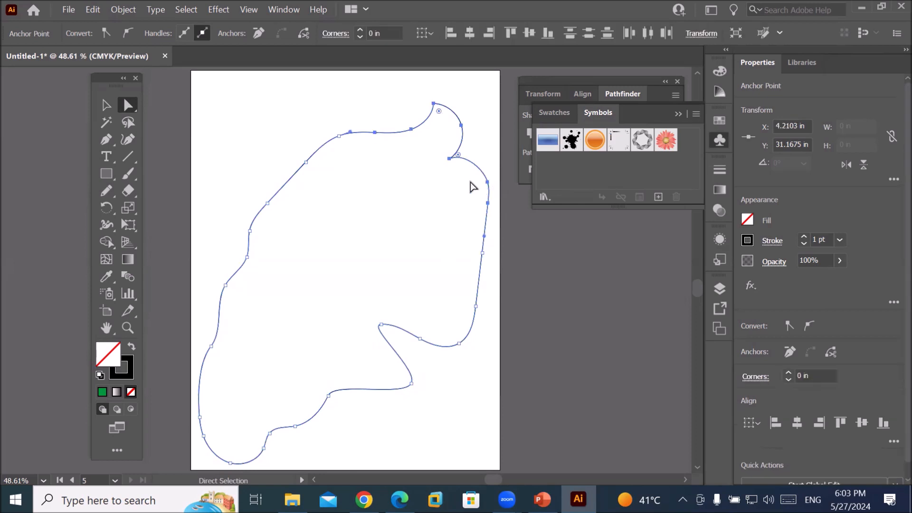
pyautogui.moveTo(449, 159); pyautogui.dragTo(411, 138)
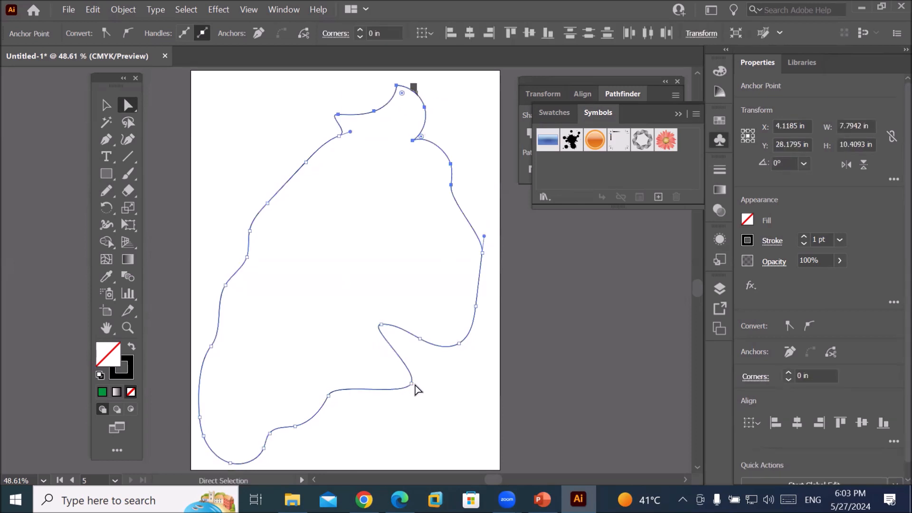
pyautogui.click(442, 393)
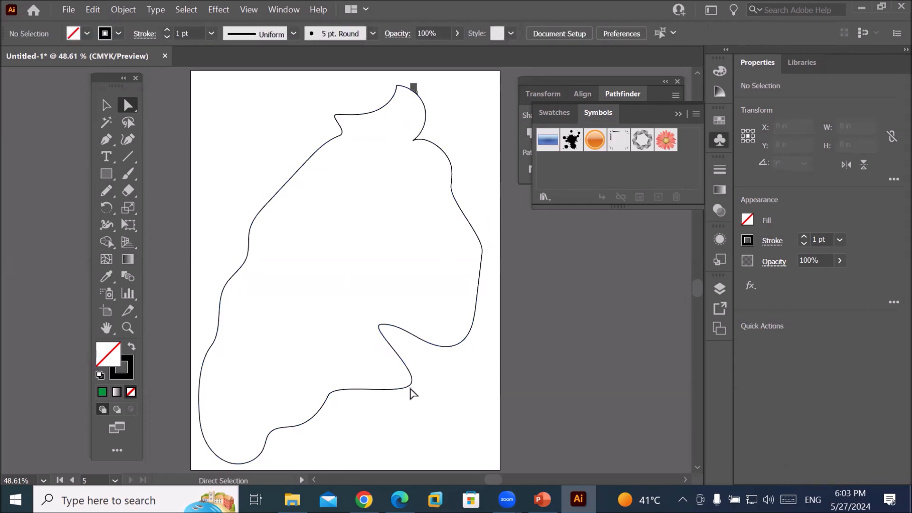
# Pull the lower spike's tip and the right-side anchor farther outward, and move the anchor below it inward to about X 6.98, Y 28.6 in
pyautogui.click(409, 388)
pyautogui.moveTo(411, 387); pyautogui.dragTo(443, 393)
pyautogui.moveTo(483, 253); pyautogui.dragTo(498, 270)
pyautogui.moveTo(475, 303); pyautogui.dragTo(443, 287)
# Set the stroke weight of the freehand M on the third artboard to 13 pt
pyautogui.scroll(-2, 276, 430)
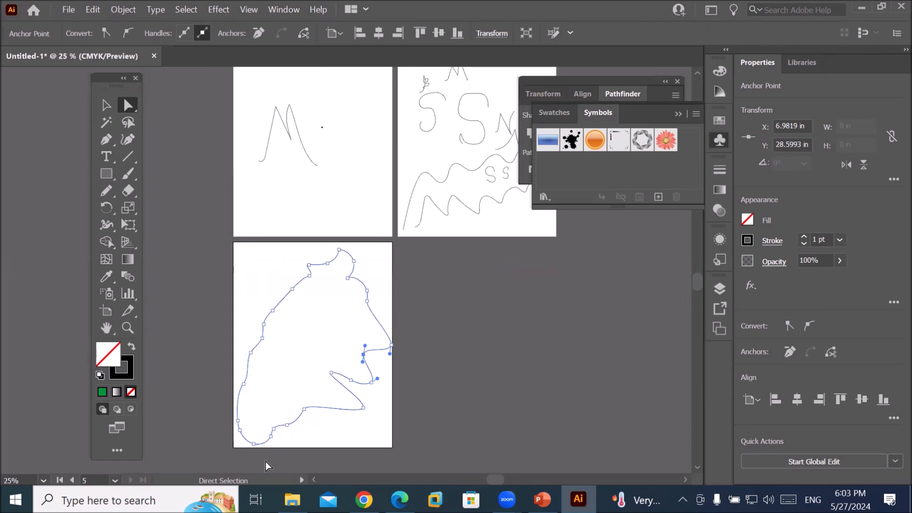
pyautogui.scroll(2, 289, 458)
pyautogui.scroll(-1, 311, 460)
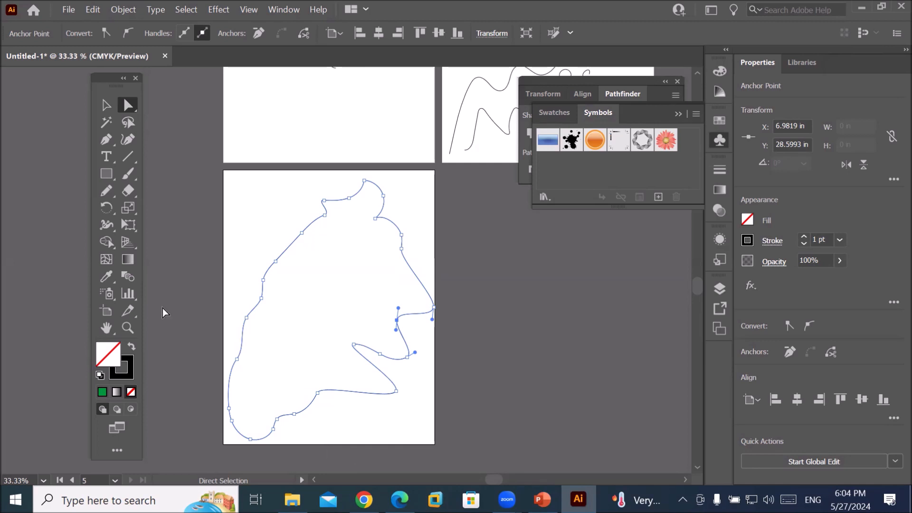
pyautogui.scroll(-2, 301, 280)
pyautogui.scroll(2, 313, 176)
pyautogui.scroll(1, 312, 177)
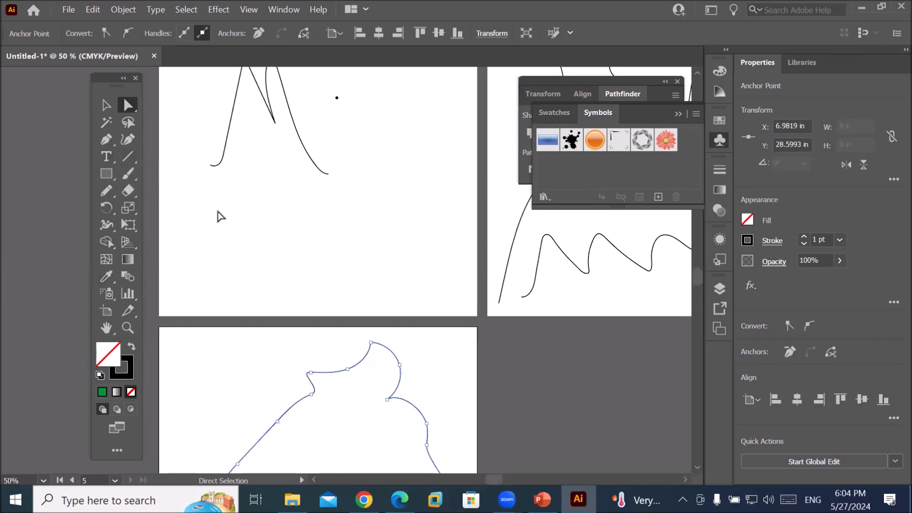
pyautogui.scroll(-2, 368, 187)
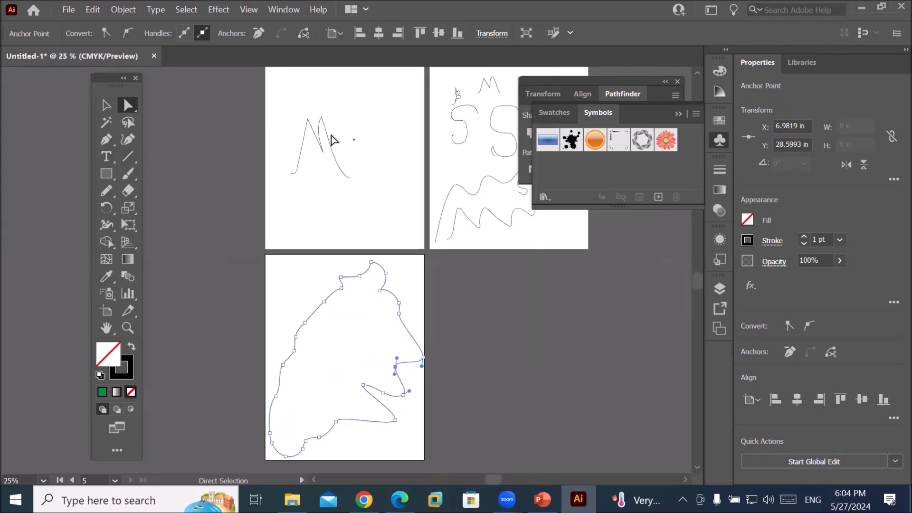
pyautogui.scroll(2, 332, 136)
pyautogui.click(106, 106)
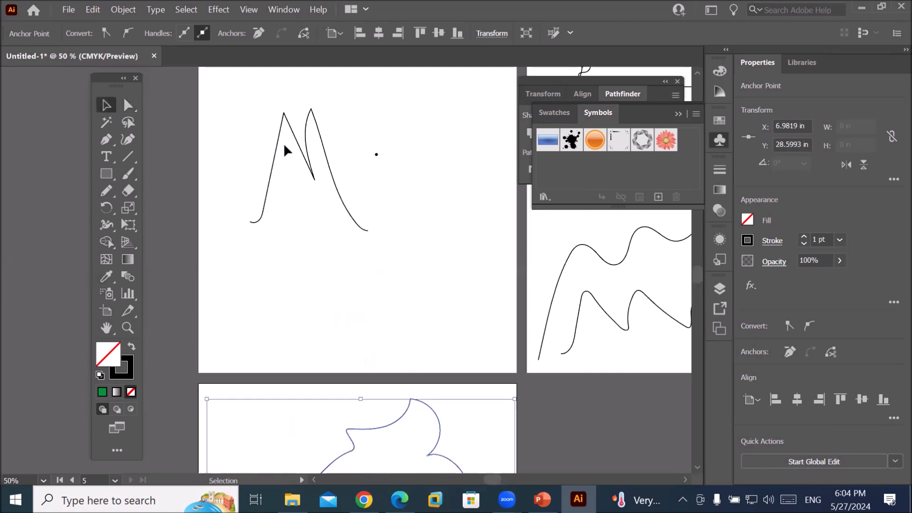
pyautogui.click(277, 142)
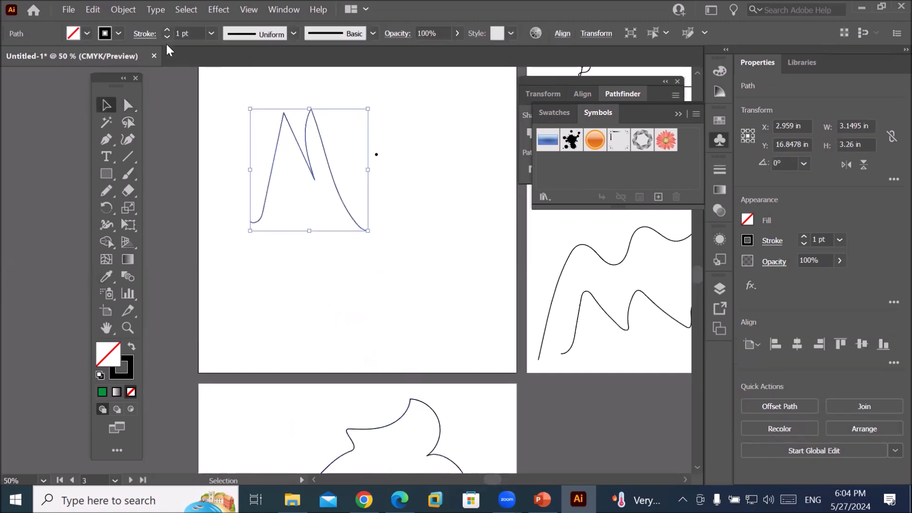
pyautogui.click(167, 30)
pyautogui.click(167, 30)
pyautogui.click(167, 30)
pyautogui.click(167, 30)
pyautogui.click(167, 30)
pyautogui.click(167, 30)
pyautogui.click(167, 30)
pyautogui.click(166, 30)
pyautogui.click(167, 30)
pyautogui.click(167, 30)
pyautogui.click(167, 30)
pyautogui.click(167, 29)
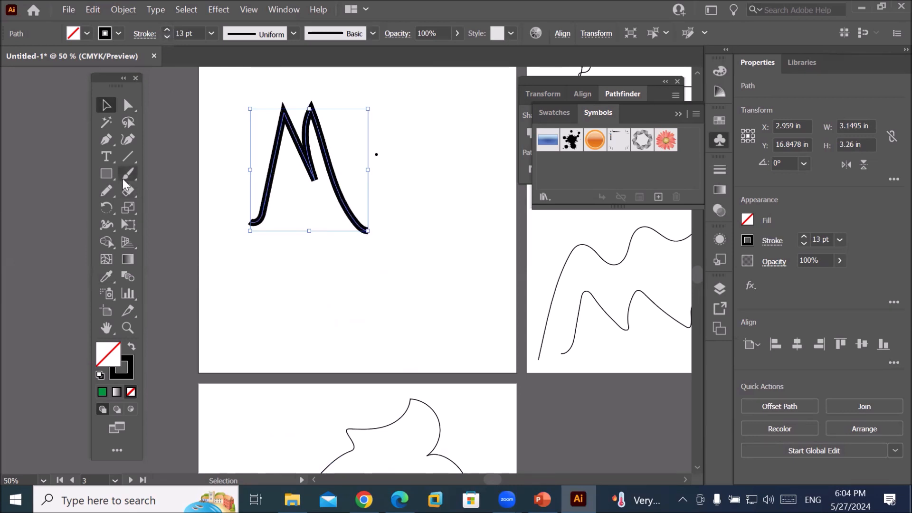
# Draw a jagged freehand path about 3.45 in wide and 2.2 in tall below the M with the Pencil Tool
pyautogui.click(106, 156)
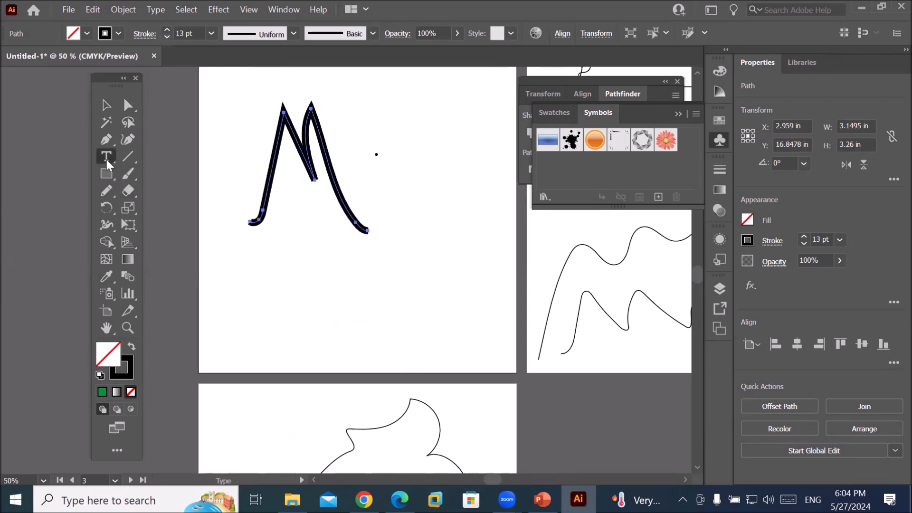
pyautogui.click(105, 190)
pyautogui.moveTo(255, 284)
pyautogui.mouseDown()
pyautogui.moveTo(289, 355)
pyautogui.moveTo(324, 339)
pyautogui.moveTo(332, 361)
pyautogui.moveTo(335, 336)
pyautogui.moveTo(336, 353)
pyautogui.moveTo(376, 327)
pyautogui.mouseUp()
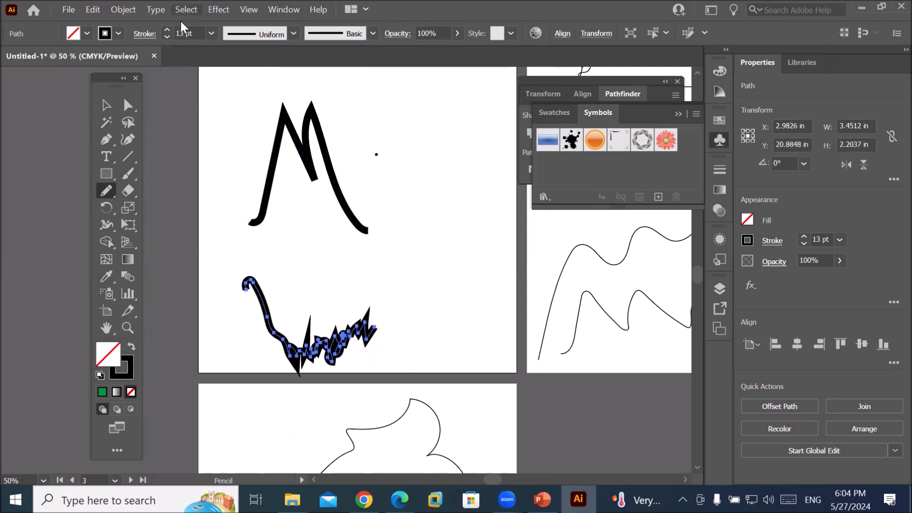
# Reduce the stroke weight of the jagged freehand path to 1 pt
pyautogui.click(169, 36)
pyautogui.click(168, 36)
pyautogui.click(169, 36)
pyautogui.click(168, 37)
pyautogui.click(167, 36)
pyautogui.click(167, 36)
pyautogui.click(167, 36)
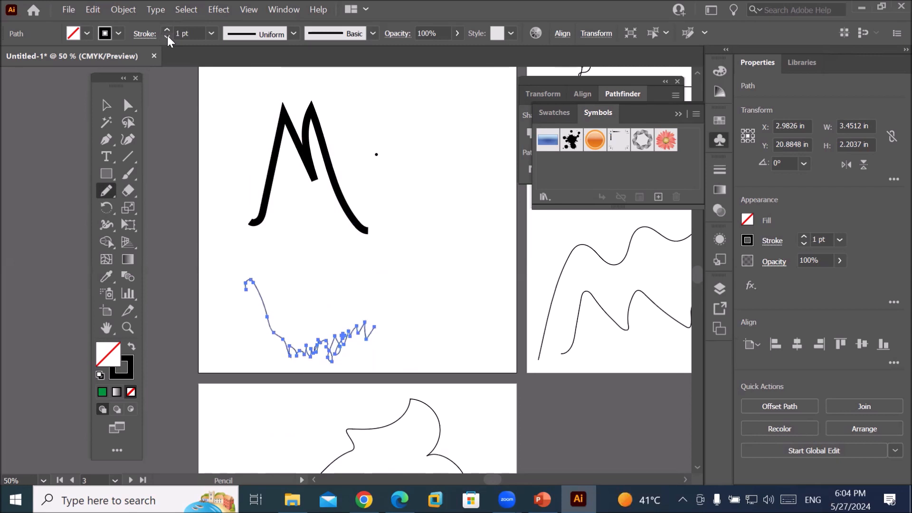
# Smooth the jagged path with the Smooth Tool, going over its long descending curve and the zigzag part
pyautogui.scroll(2, 385, 357)
pyautogui.scroll(-2, 385, 357)
pyautogui.click(107, 192)
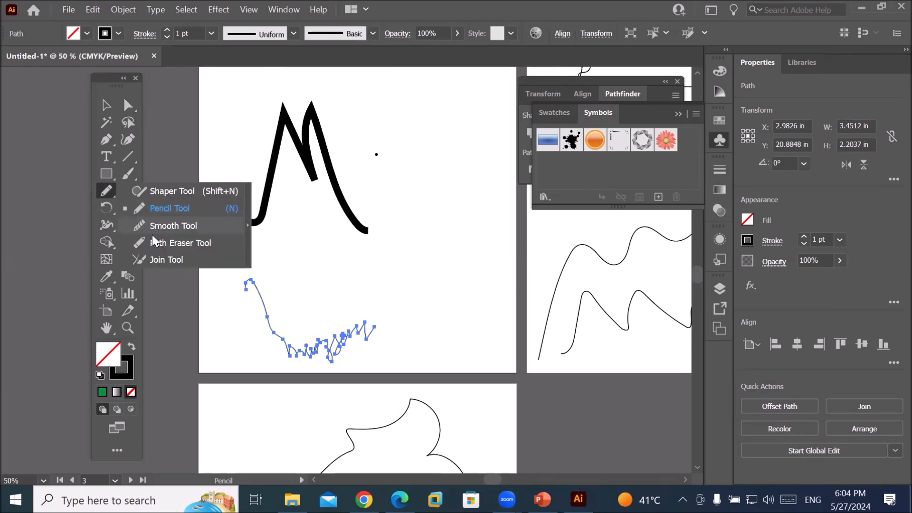
pyautogui.click(172, 225)
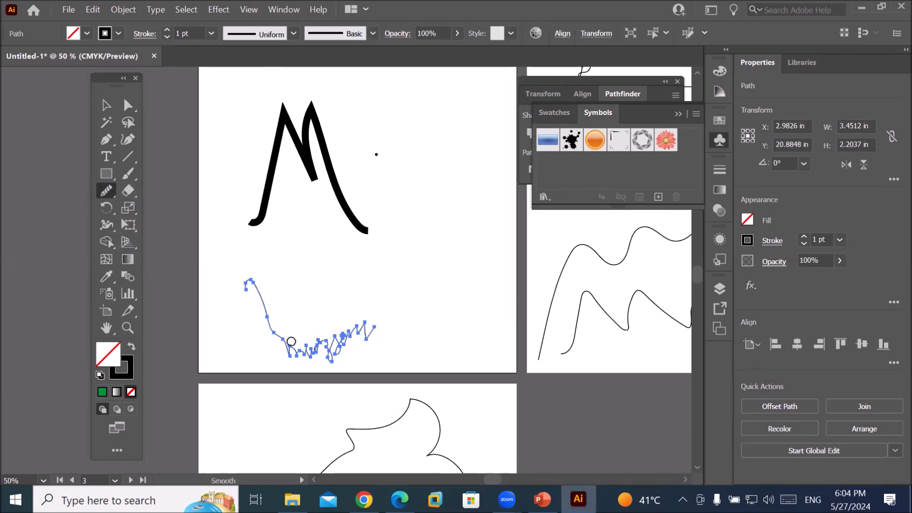
pyautogui.moveTo(289, 341)
pyautogui.mouseDown()
pyautogui.moveTo(267, 322)
pyautogui.moveTo(253, 281)
pyautogui.moveTo(287, 344)
pyautogui.mouseUp()
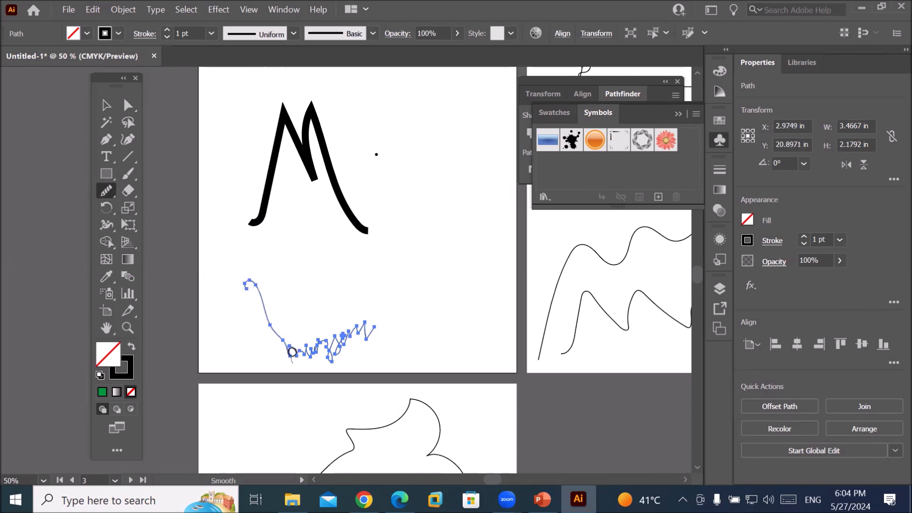
pyautogui.moveTo(305, 360); pyautogui.dragTo(331, 371)
pyautogui.scroll(2, 377, 329)
pyautogui.moveTo(319, 345)
pyautogui.mouseDown()
pyautogui.moveTo(302, 347)
pyautogui.moveTo(338, 328)
pyautogui.moveTo(366, 329)
pyautogui.mouseUp()
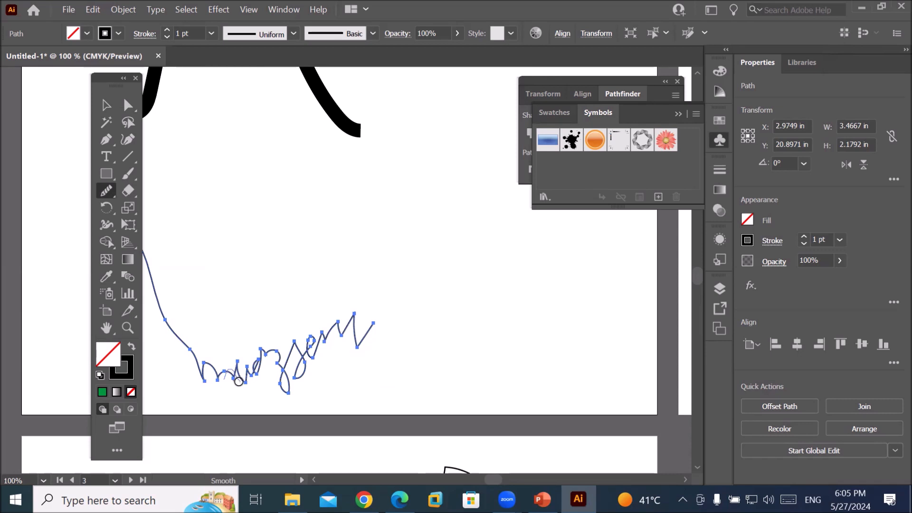
# Erase a section of the path's long descending curve and a small gap just above the zigzag with the Path Eraser Tool
pyautogui.click(128, 105)
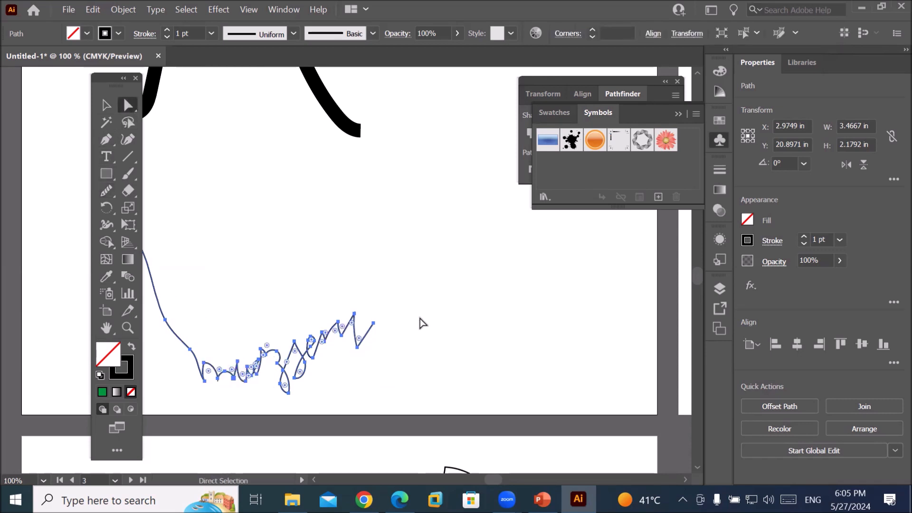
pyautogui.scroll(-4, 421, 323)
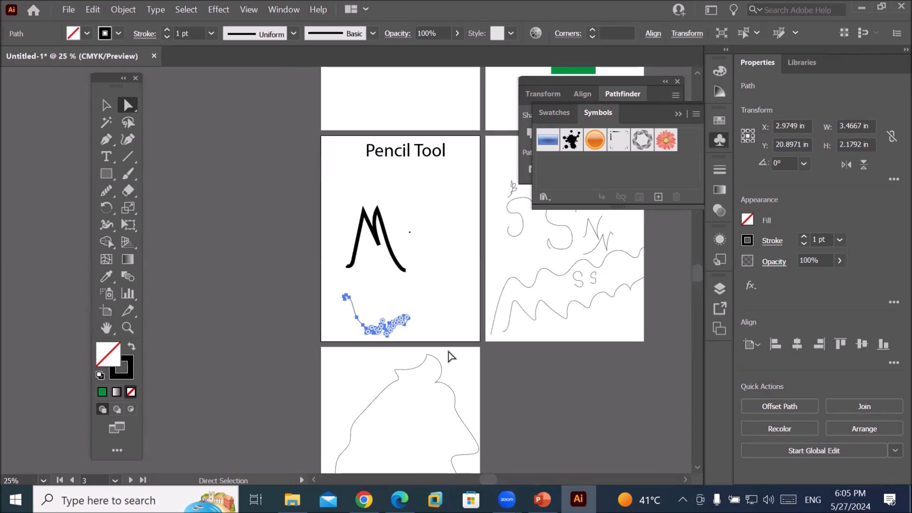
pyautogui.scroll(2, 346, 294)
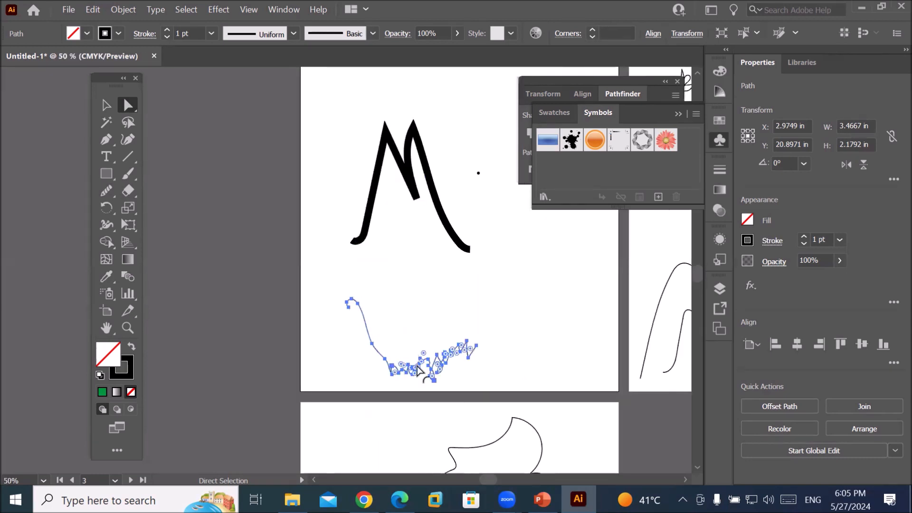
pyautogui.scroll(1, 417, 370)
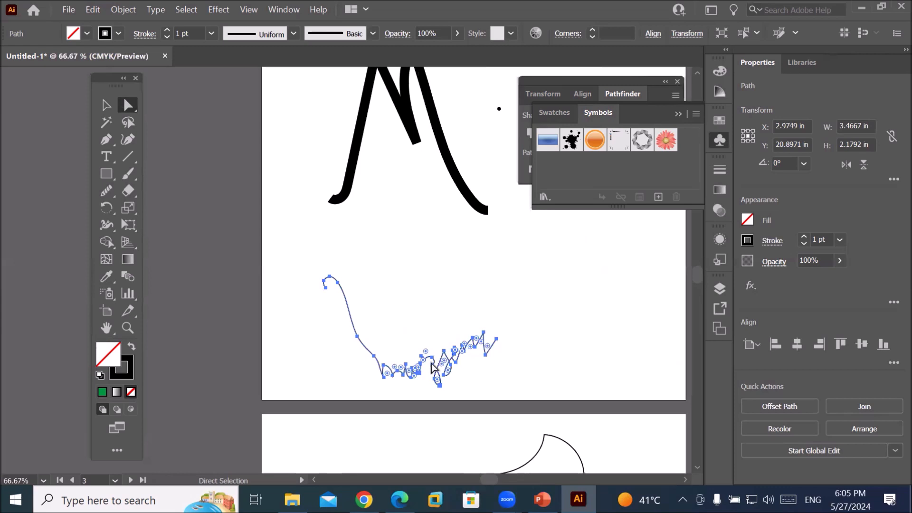
pyautogui.click(106, 191)
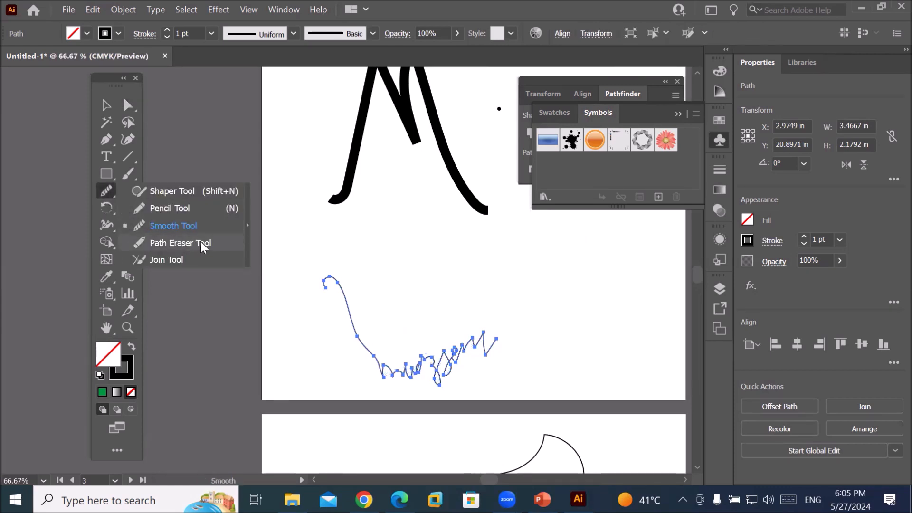
pyautogui.click(198, 241)
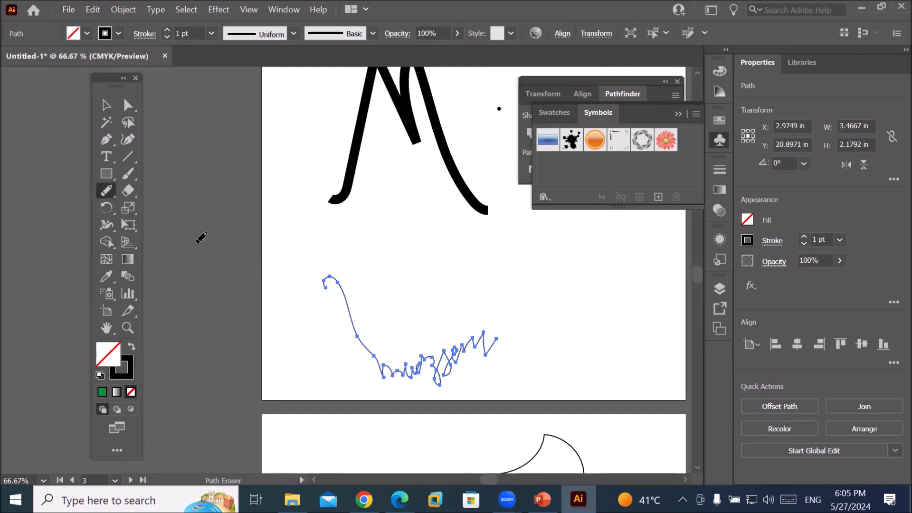
pyautogui.moveTo(347, 297)
pyautogui.mouseDown()
pyautogui.moveTo(339, 306)
pyautogui.moveTo(358, 343)
pyautogui.moveTo(357, 317)
pyautogui.moveTo(337, 332)
pyautogui.mouseUp()
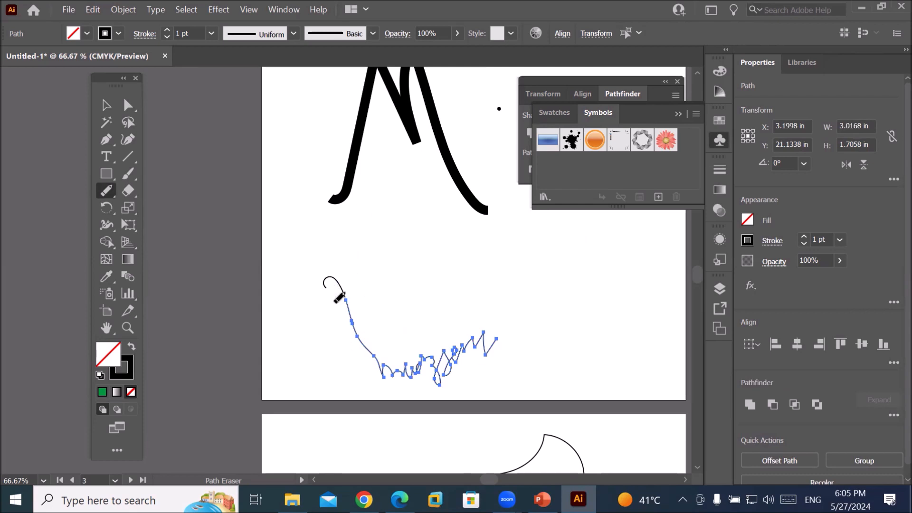
pyautogui.moveTo(353, 297)
pyautogui.mouseDown()
pyautogui.moveTo(340, 327)
pyautogui.moveTo(363, 328)
pyautogui.mouseUp()
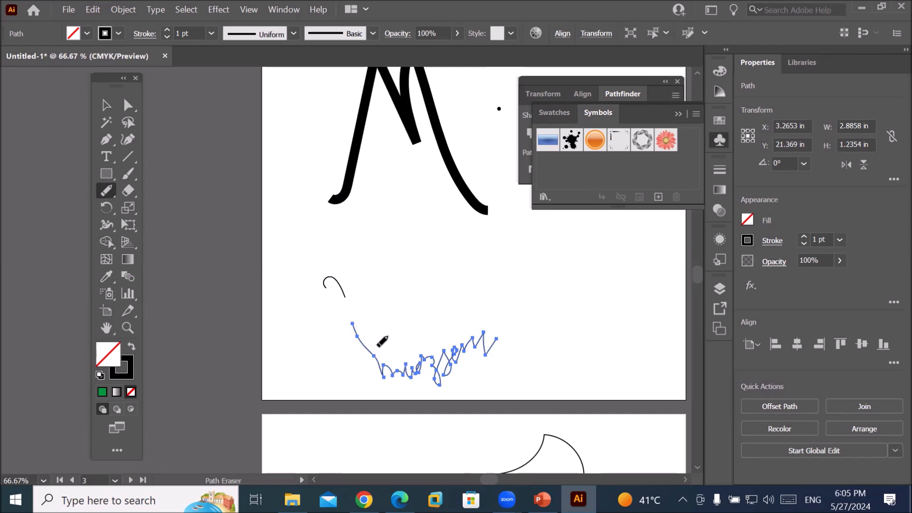
pyautogui.moveTo(370, 338); pyautogui.dragTo(353, 370)
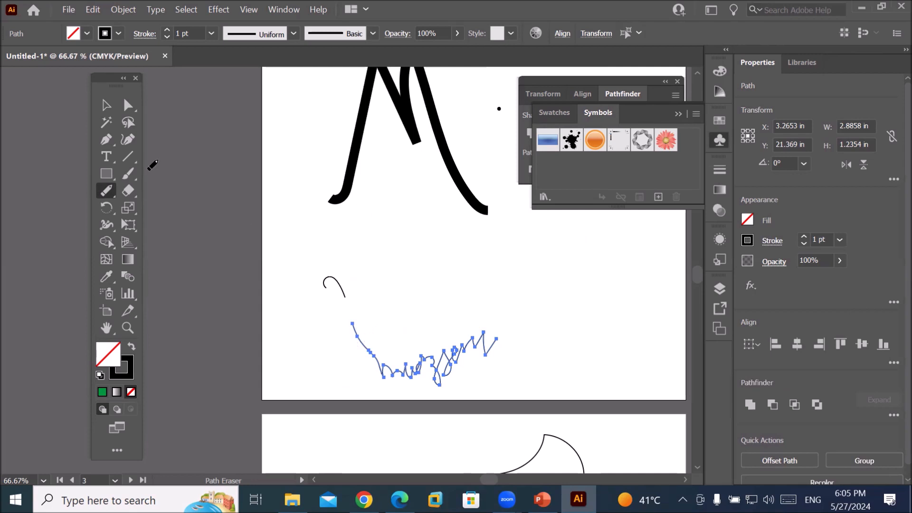
# Delete the detached hook and the leftover curve fragments above the zigzag using the Direct Selection Tool
pyautogui.click(128, 104)
pyautogui.click(332, 279)
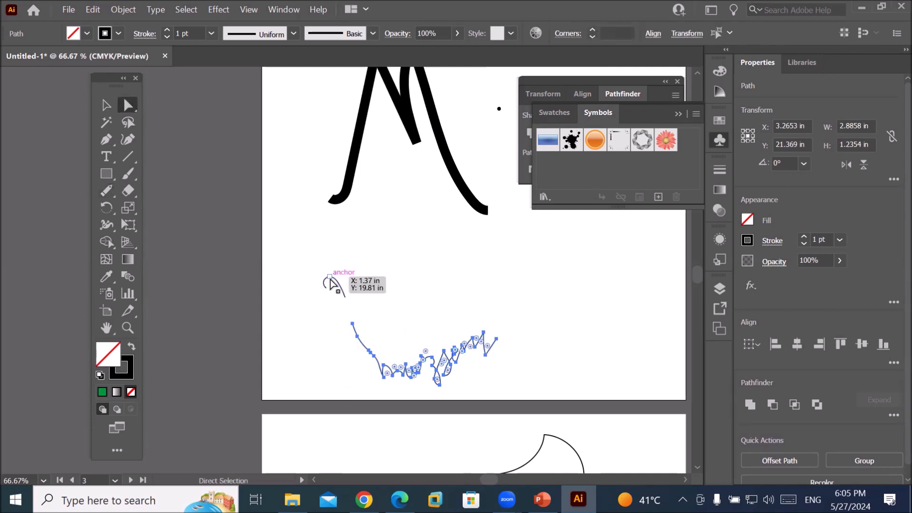
pyautogui.press('Delete')
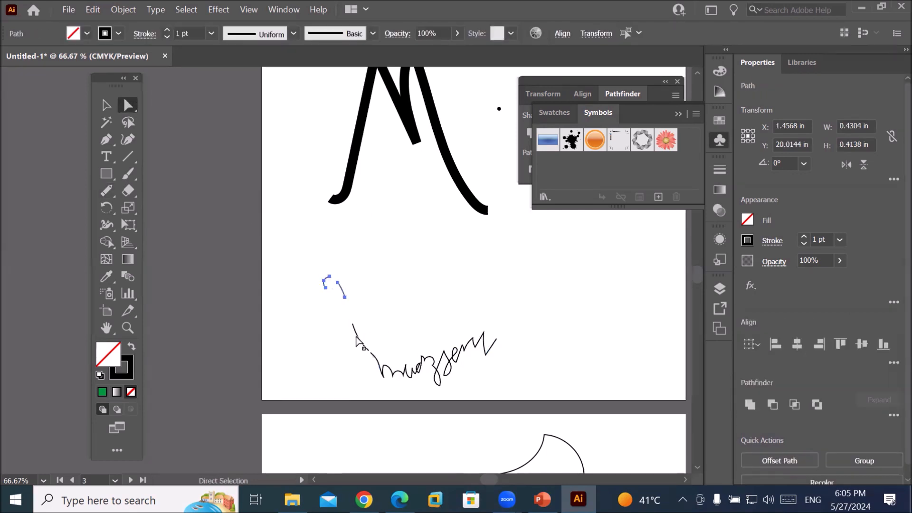
pyautogui.moveTo(315, 276); pyautogui.dragTo(367, 348)
pyautogui.press('Delete')
pyautogui.press('Delete')
pyautogui.press('Delete')
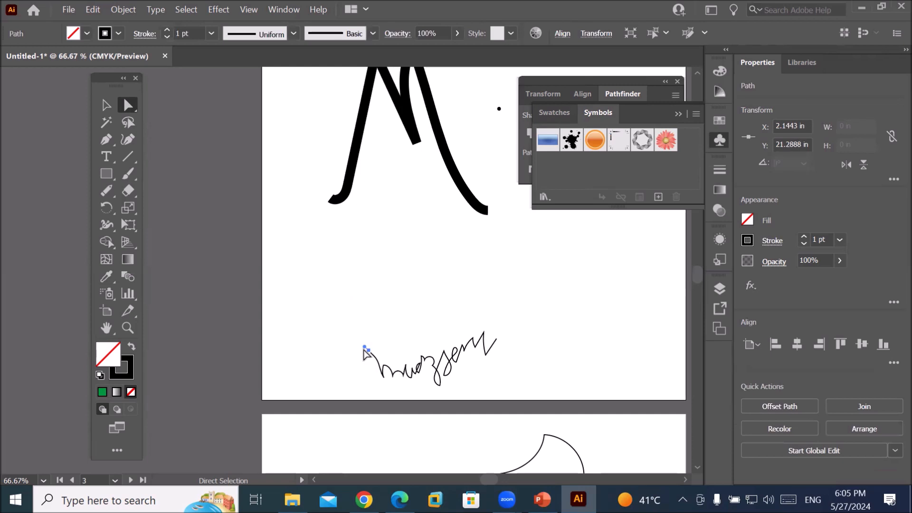
pyautogui.click(370, 352)
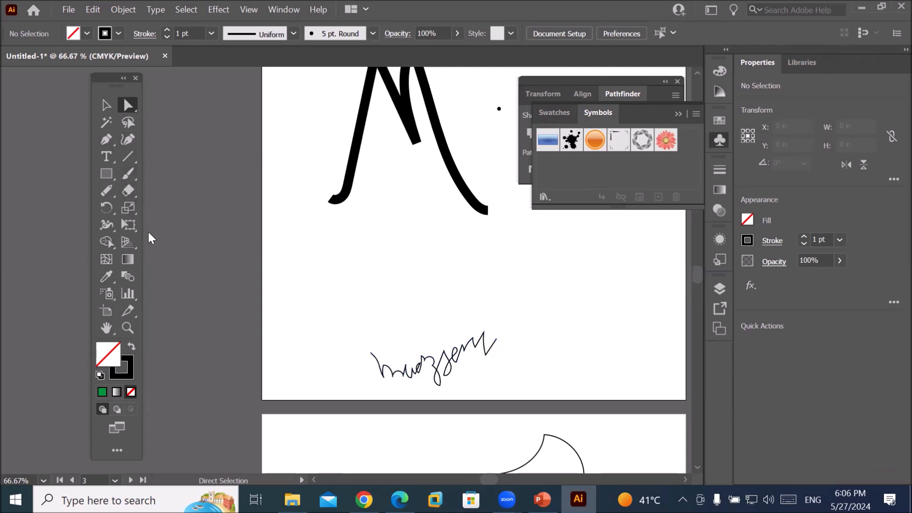
# Try to cut the remaining zigzag path with the Knife, slicing diagonally across its right part
pyautogui.scroll(2, 497, 373)
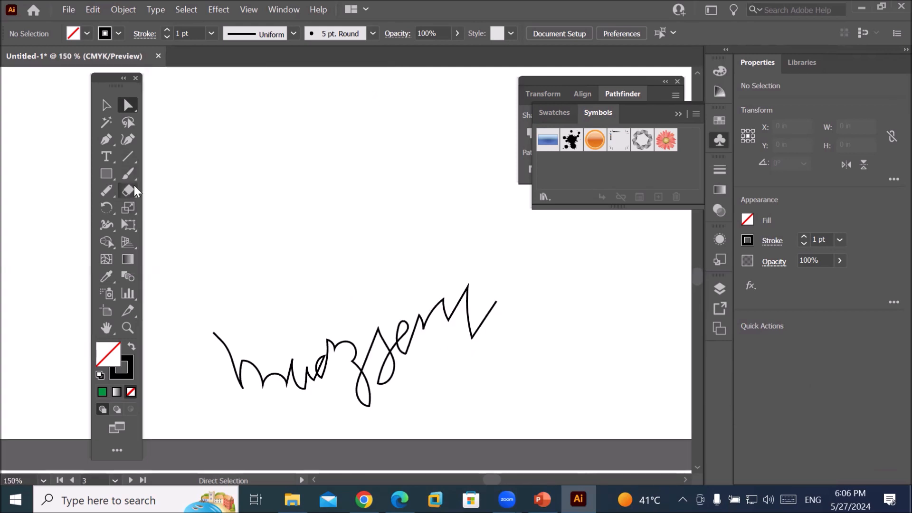
pyautogui.click(127, 174)
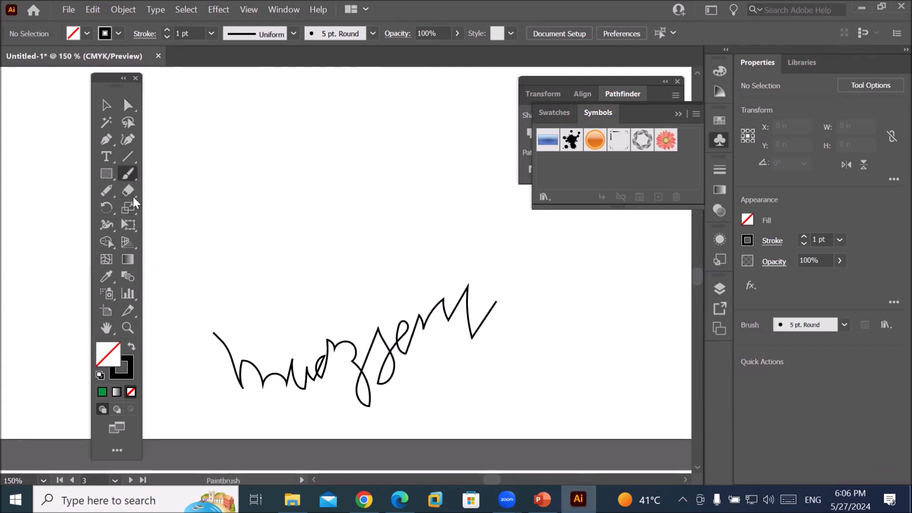
pyautogui.moveTo(130, 194)
pyautogui.mouseDown()
pyautogui.moveTo(190, 206)
pyautogui.moveTo(189, 230)
pyautogui.mouseUp()
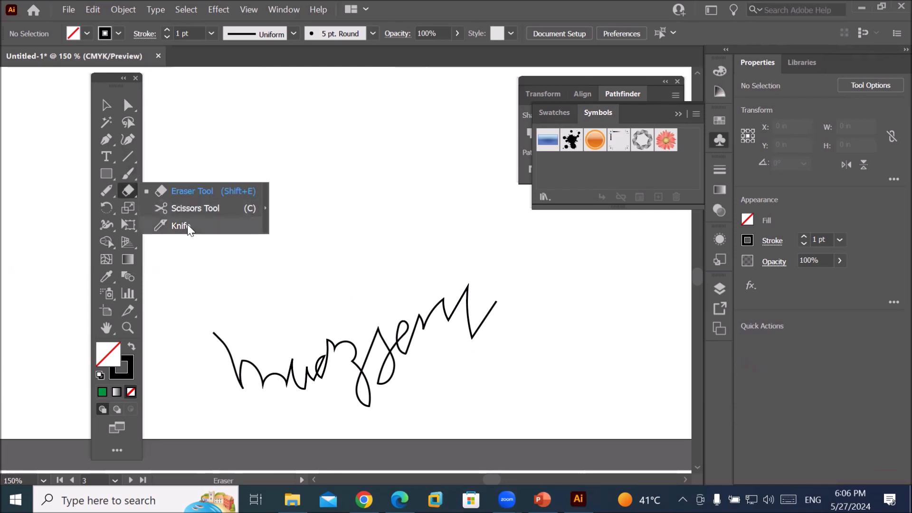
pyautogui.moveTo(190, 229); pyautogui.dragTo(190, 230)
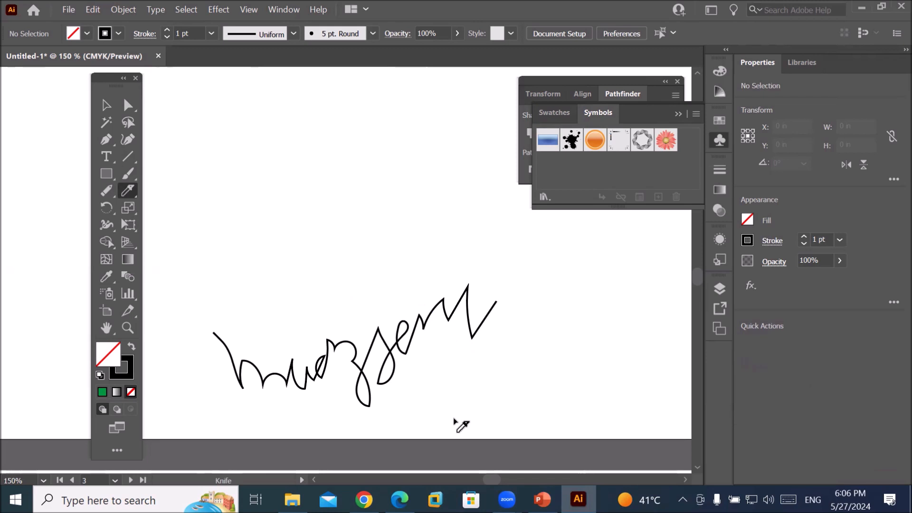
pyautogui.press('v')
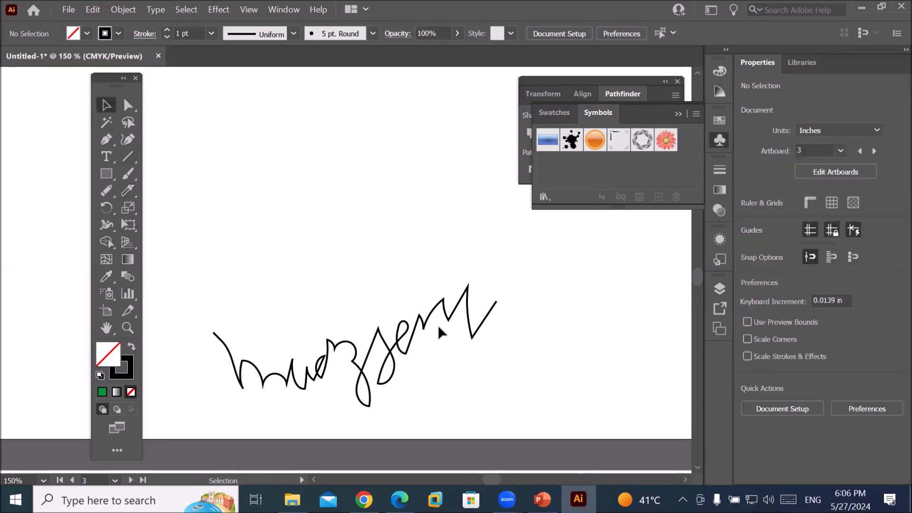
pyautogui.click(428, 325)
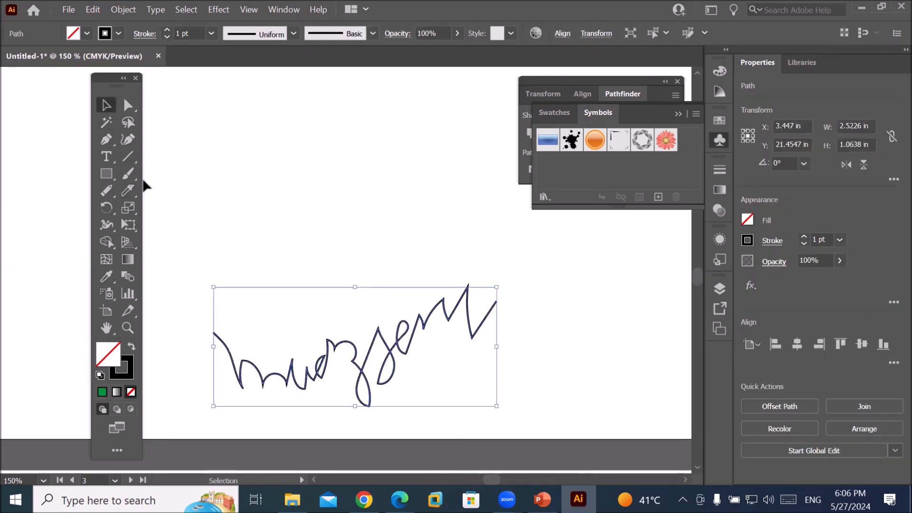
pyautogui.click(127, 190)
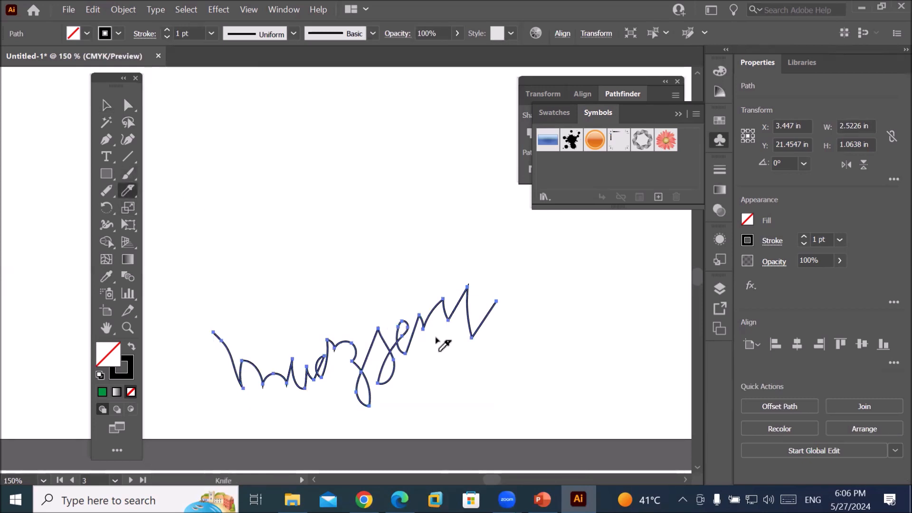
pyautogui.moveTo(426, 310); pyautogui.dragTo(457, 365)
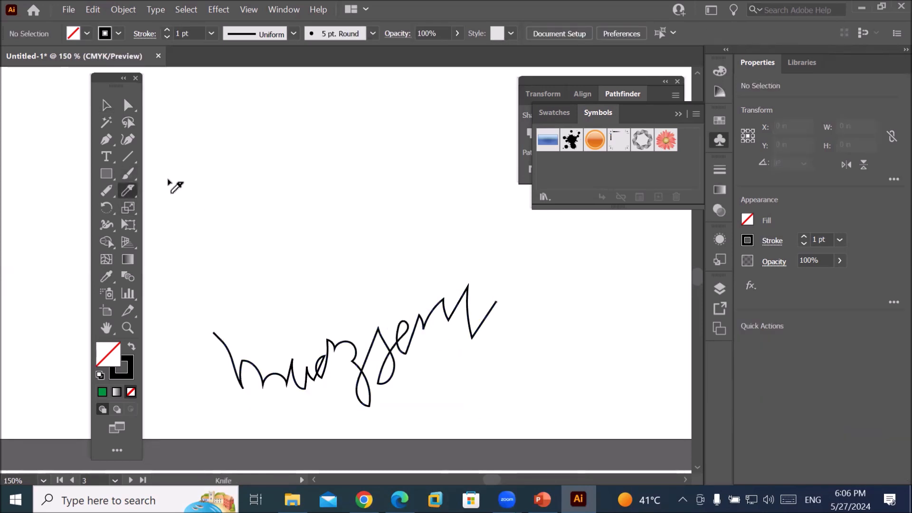
# Move the whole zigzag path up and left to about X 3.31, Y 21.15 in
pyautogui.click(127, 105)
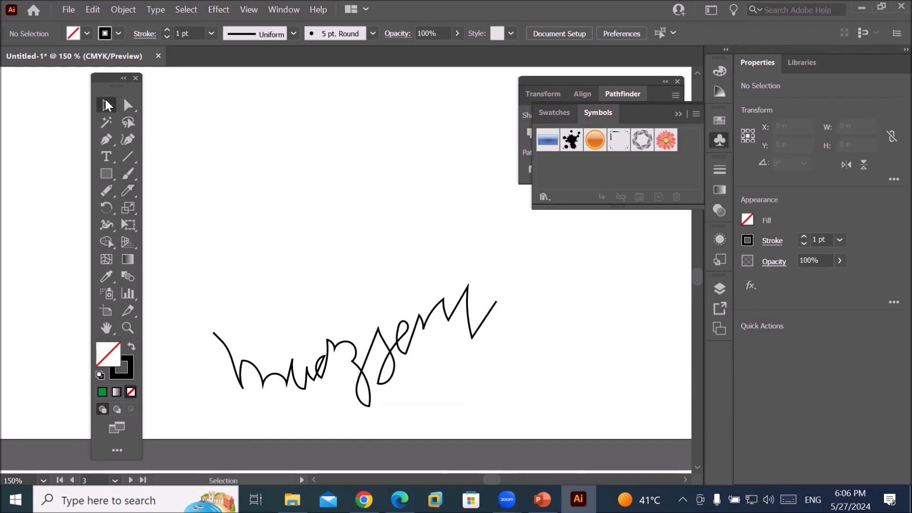
pyautogui.click(105, 101)
pyautogui.moveTo(469, 309)
pyautogui.mouseDown()
pyautogui.moveTo(502, 309)
pyautogui.moveTo(453, 273)
pyautogui.mouseUp()
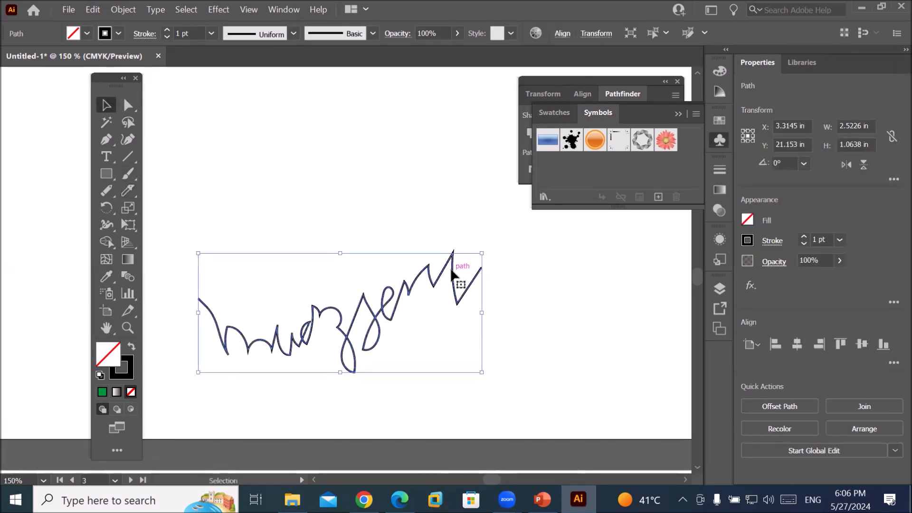
pyautogui.rightClick(451, 270)
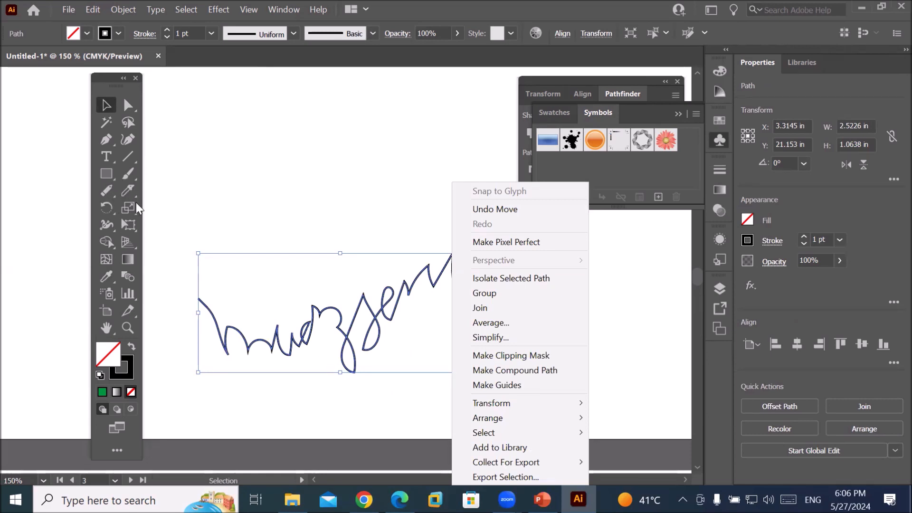
# Split the zigzag path with the Scissors Tool at the second-to-last peak's anchor, and deselect it with the Direct Selection Tool
pyautogui.click(106, 191)
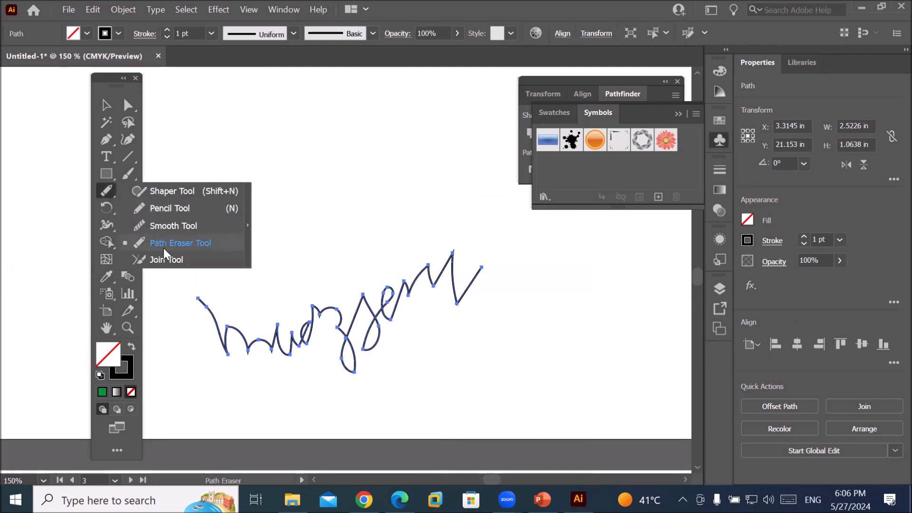
pyautogui.click(164, 248)
pyautogui.click(126, 194)
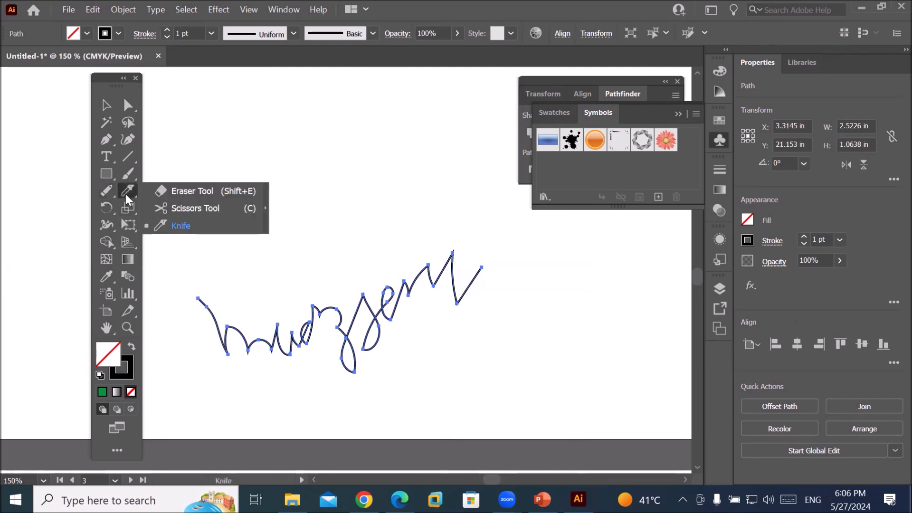
pyautogui.click(203, 208)
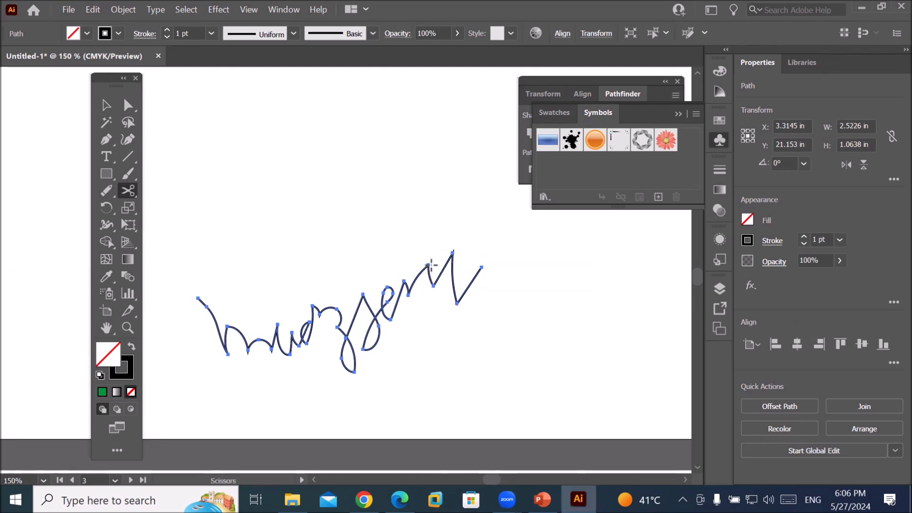
pyautogui.click(428, 265)
pyautogui.click(126, 106)
pyautogui.click(489, 397)
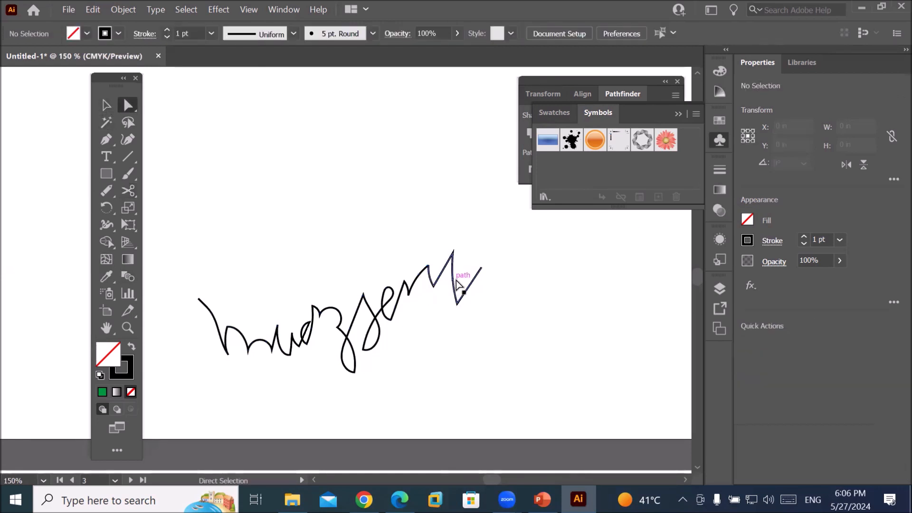
# Pull the cut-off zigzag piece's upper end anchor to X 4.25, Y 20.4321 in, and move the piece to X 4.7259, Y 21.0931 in
pyautogui.click(456, 285)
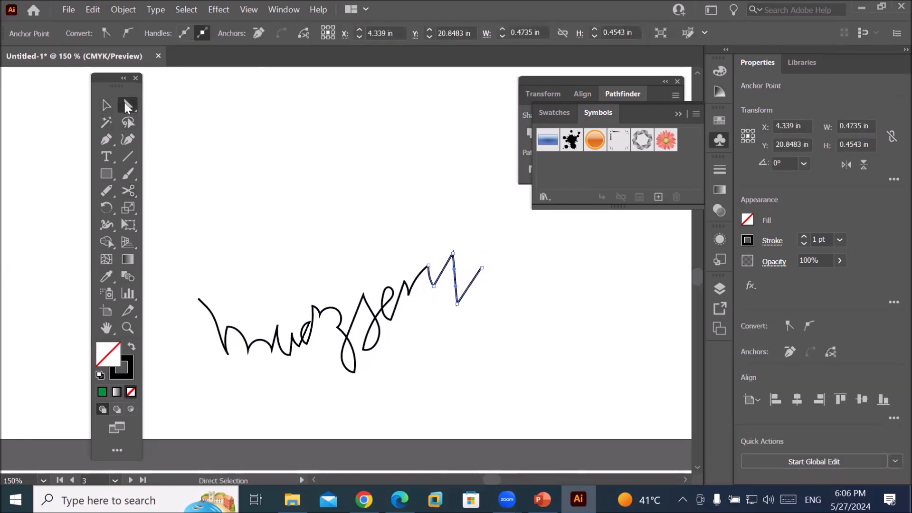
pyautogui.click(436, 252)
pyautogui.moveTo(440, 274); pyautogui.dragTo(453, 232)
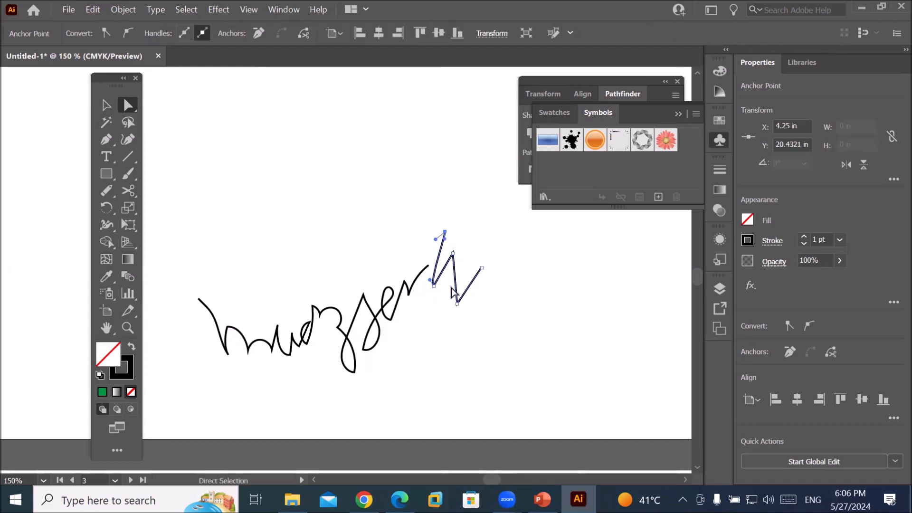
pyautogui.click(106, 104)
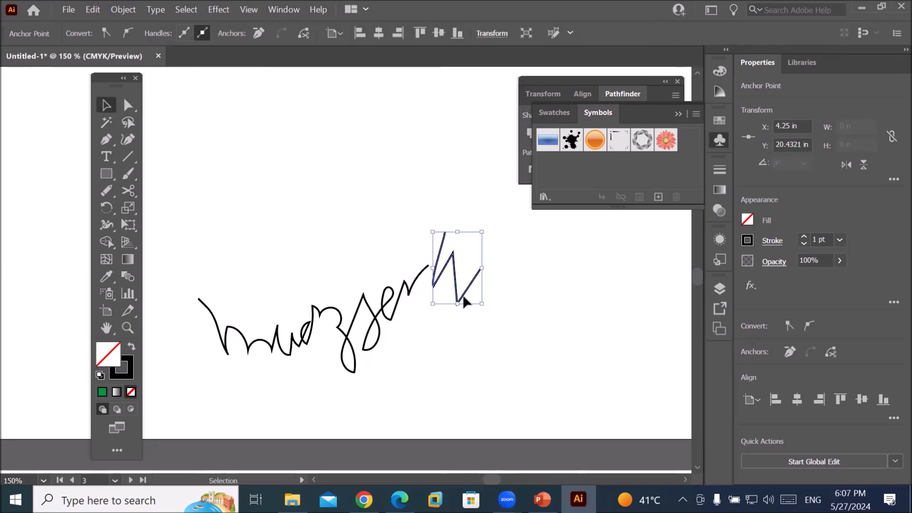
pyautogui.moveTo(459, 297); pyautogui.dragTo(499, 335)
pyautogui.scroll(2, 295, 359)
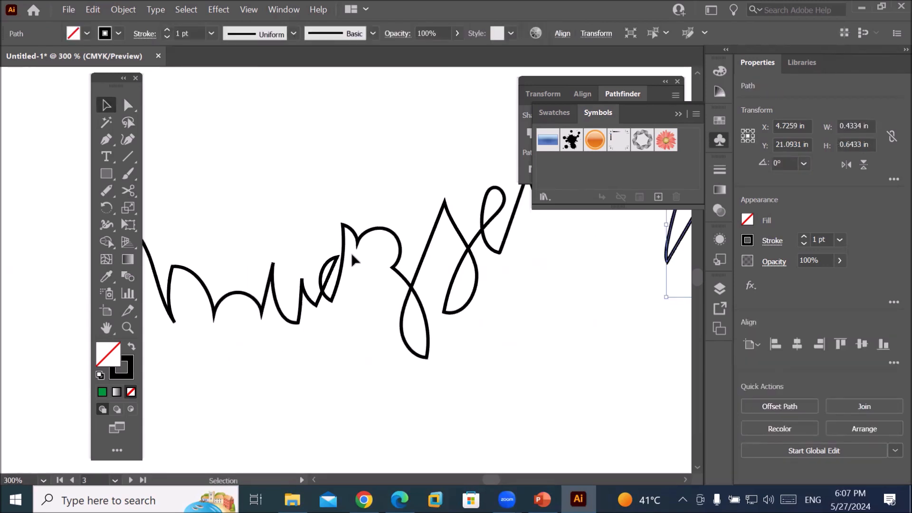
# Split the remaining scribble path with the Scissors Tool at the corner anchor just before the middle double arch
pyautogui.click(128, 104)
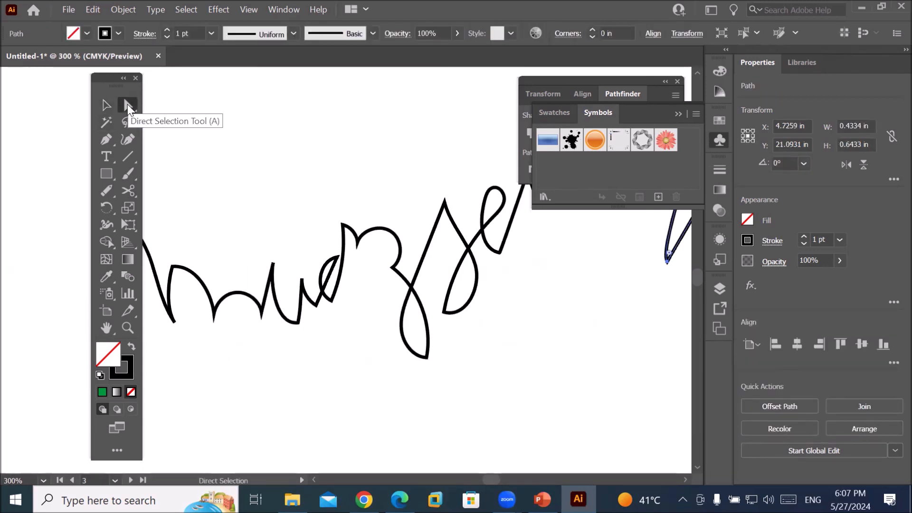
pyautogui.click(129, 189)
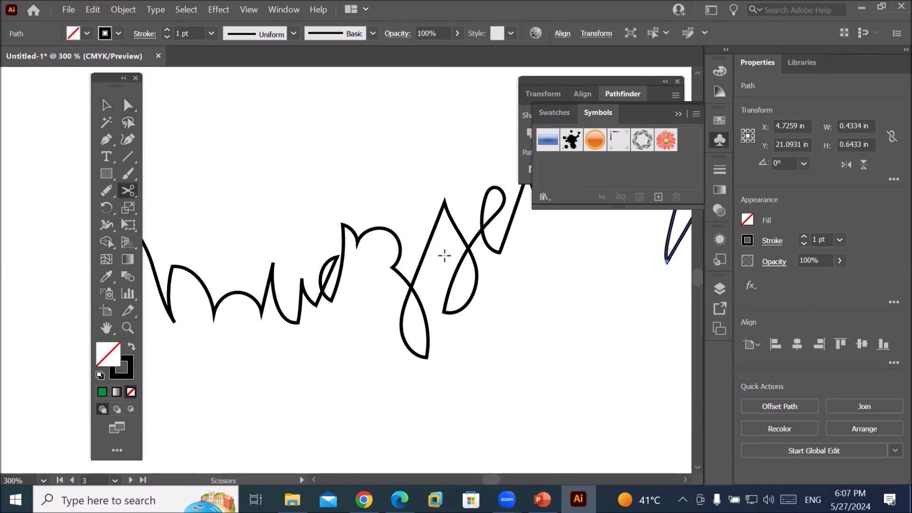
pyautogui.click(111, 112)
pyautogui.click(370, 233)
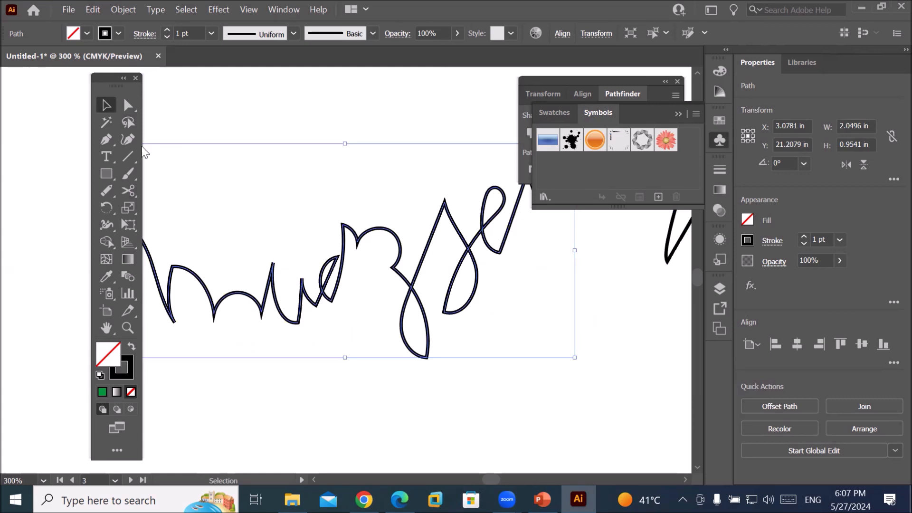
pyautogui.click(133, 190)
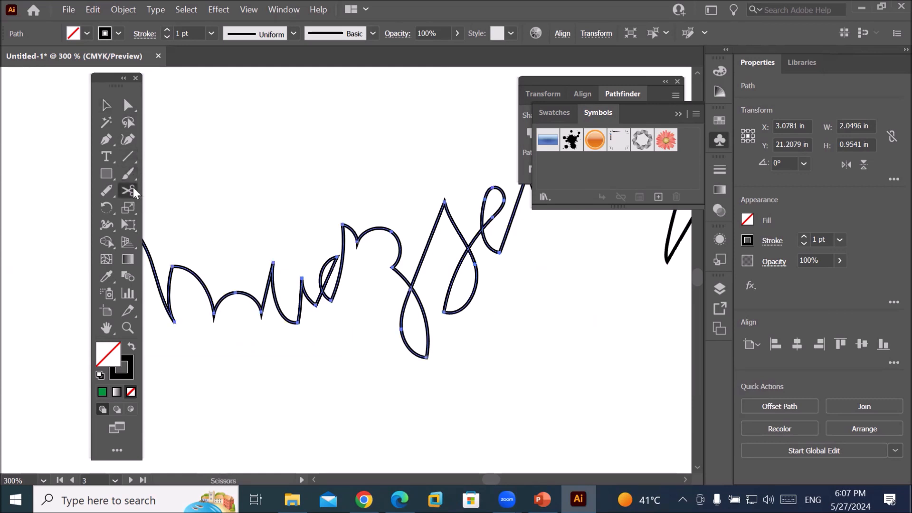
pyautogui.click(343, 223)
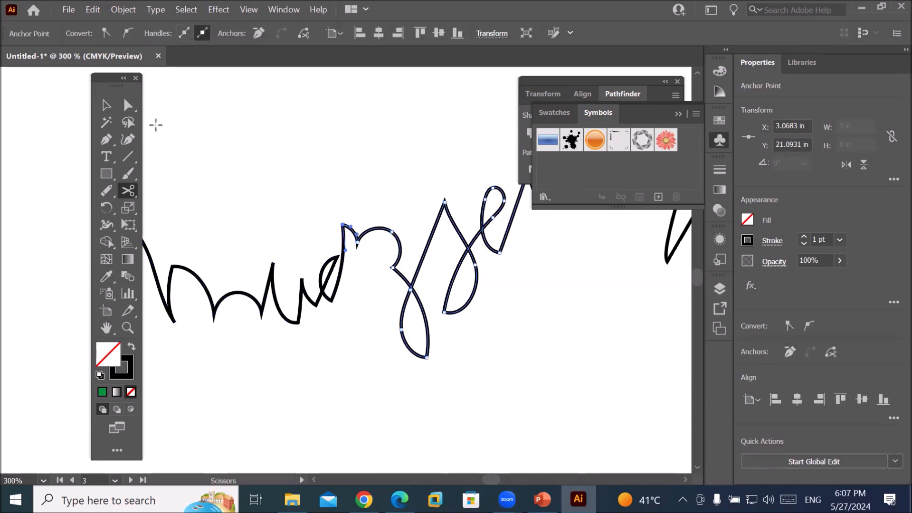
# Pull the newly cut end anchor of the right-hand piece away from the split, to X 3.151, Y 21.0033 in
pyautogui.click(127, 104)
pyautogui.click(353, 224)
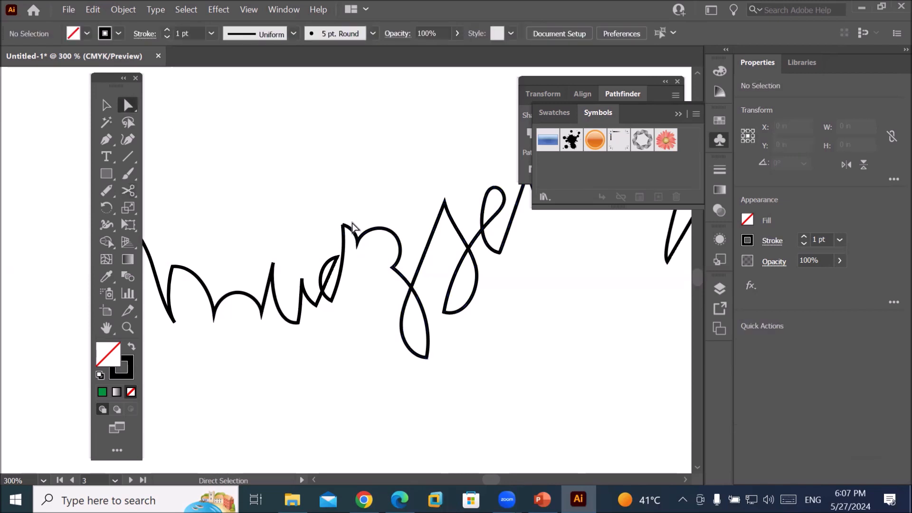
pyautogui.moveTo(353, 238); pyautogui.dragTo(362, 204)
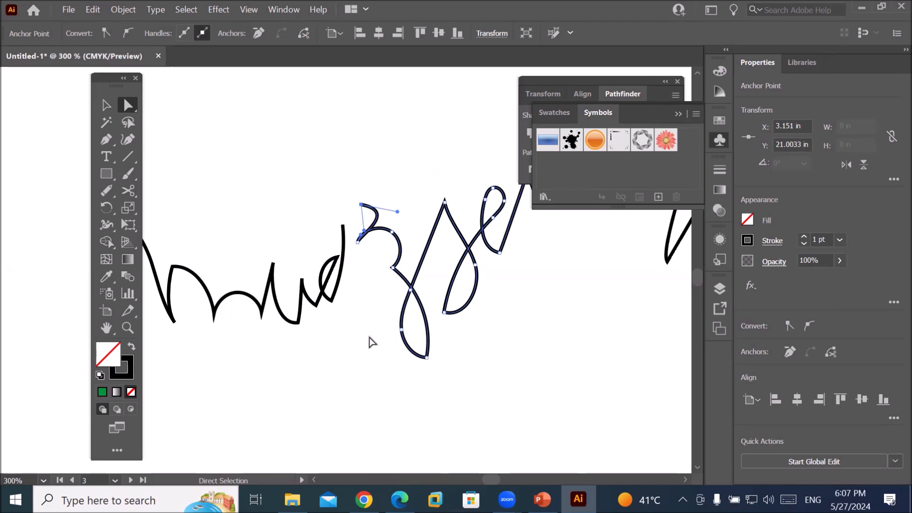
# Delete all the cut scribble pieces below the thick brush strokes
pyautogui.scroll(-3, 385, 368)
pyautogui.moveTo(268, 270)
pyautogui.mouseDown()
pyautogui.moveTo(352, 369)
pyautogui.moveTo(532, 367)
pyautogui.mouseUp()
pyautogui.press('Delete')
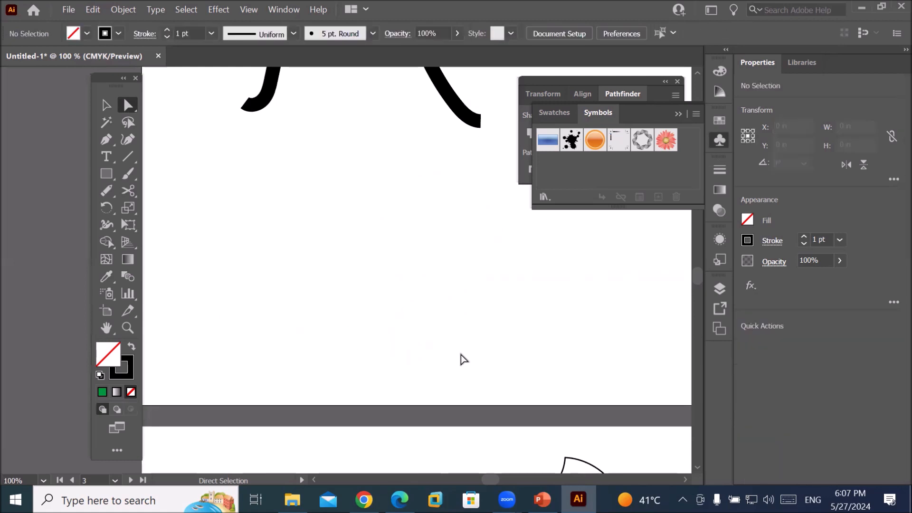
# Draw two separate wavy paths side by side with the Pencil Tool, the right one about 2.69 by 0.93 in, leaving a small gap
pyautogui.click(105, 194)
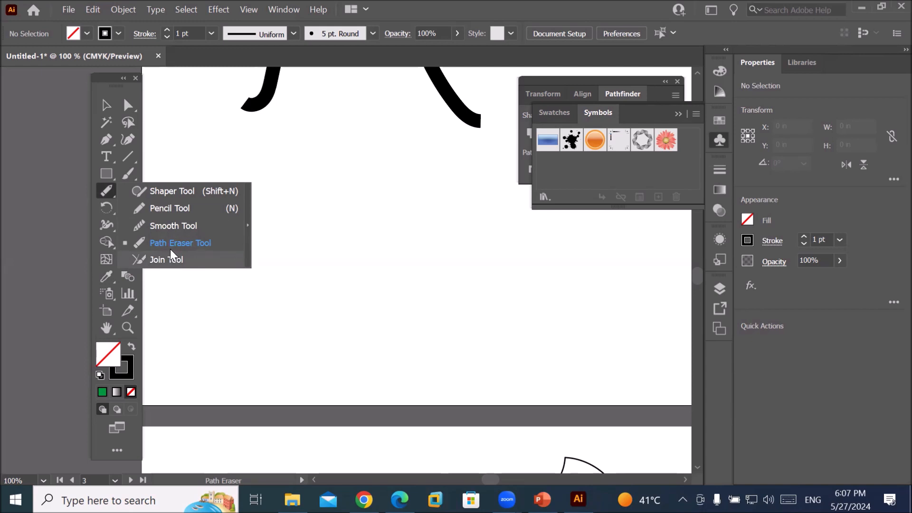
pyautogui.click(162, 209)
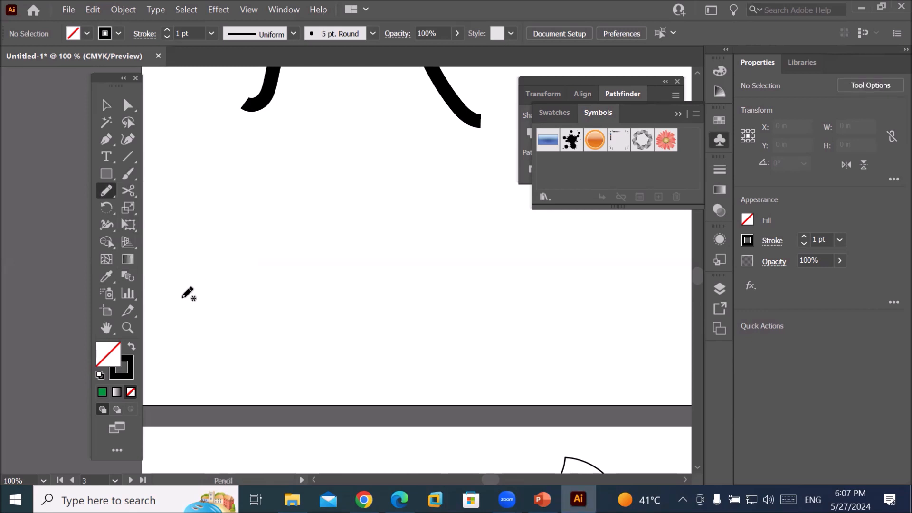
pyautogui.moveTo(182, 301)
pyautogui.mouseDown()
pyautogui.moveTo(232, 242)
pyautogui.moveTo(292, 298)
pyautogui.moveTo(320, 253)
pyautogui.moveTo(348, 231)
pyautogui.moveTo(422, 310)
pyautogui.moveTo(506, 257)
pyautogui.moveTo(559, 288)
pyautogui.moveTo(582, 261)
pyautogui.moveTo(625, 249)
pyautogui.moveTo(641, 260)
pyautogui.mouseUp()
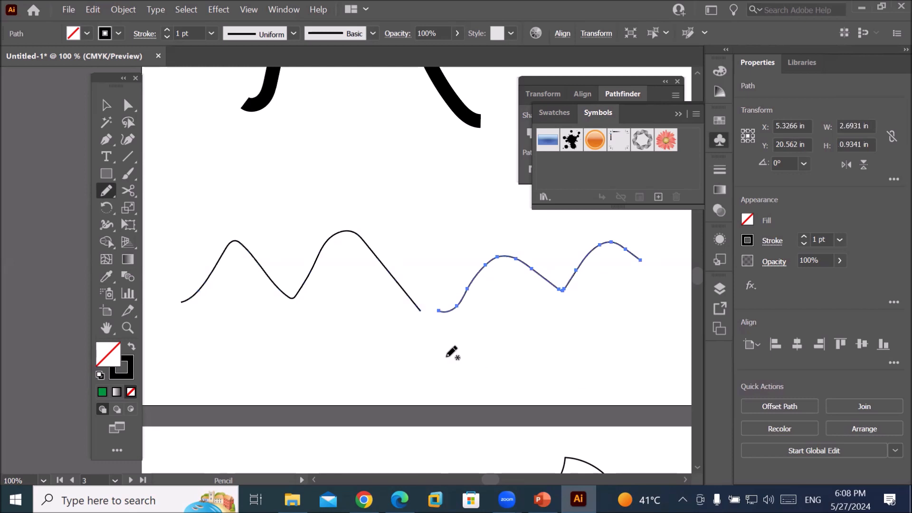
# Try to connect the facing ends of the two wavy paths with the Join Tool
pyautogui.scroll(1, 448, 340)
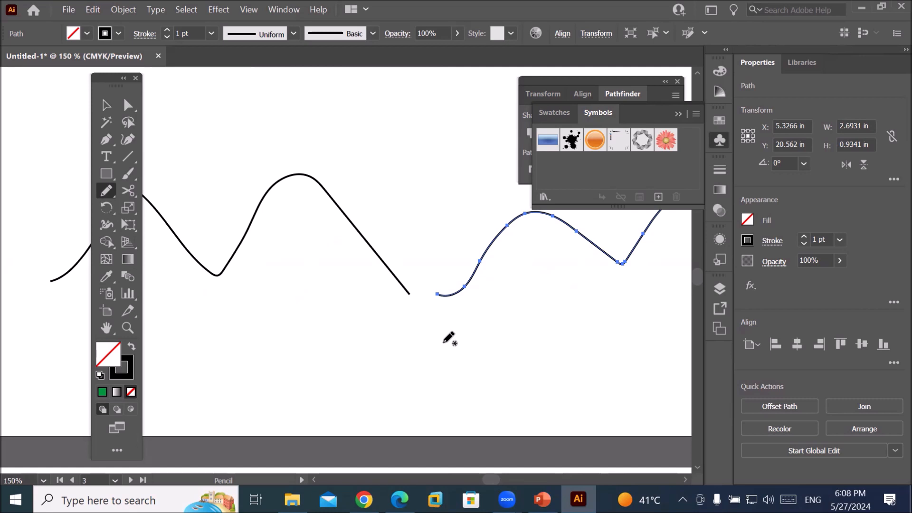
pyautogui.click(107, 191)
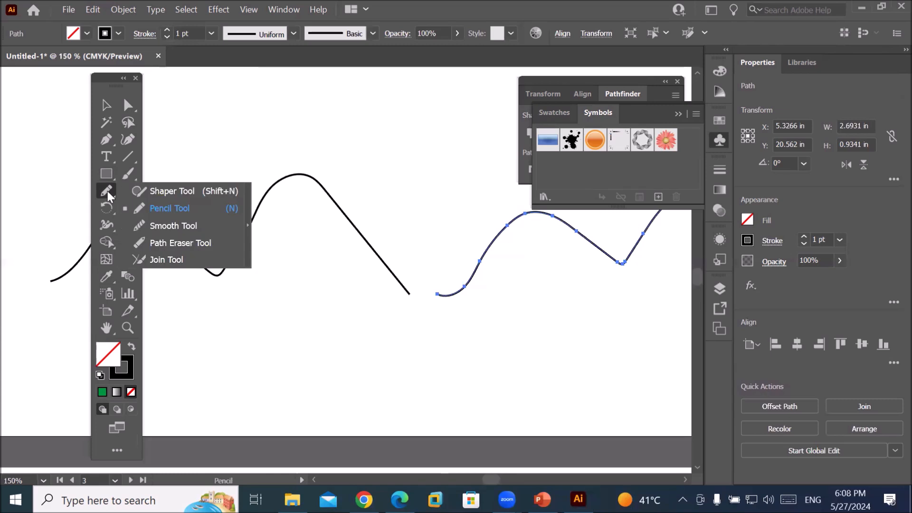
pyautogui.click(159, 260)
pyautogui.moveTo(428, 293)
pyautogui.mouseDown()
pyautogui.moveTo(407, 292)
pyautogui.moveTo(442, 291)
pyautogui.moveTo(404, 290)
pyautogui.moveTo(393, 301)
pyautogui.mouseUp()
# Select the facing end anchors of the two wavy paths with the Direct Selection Tool and join them with a straight segment
pyautogui.click(128, 105)
pyautogui.click(410, 294)
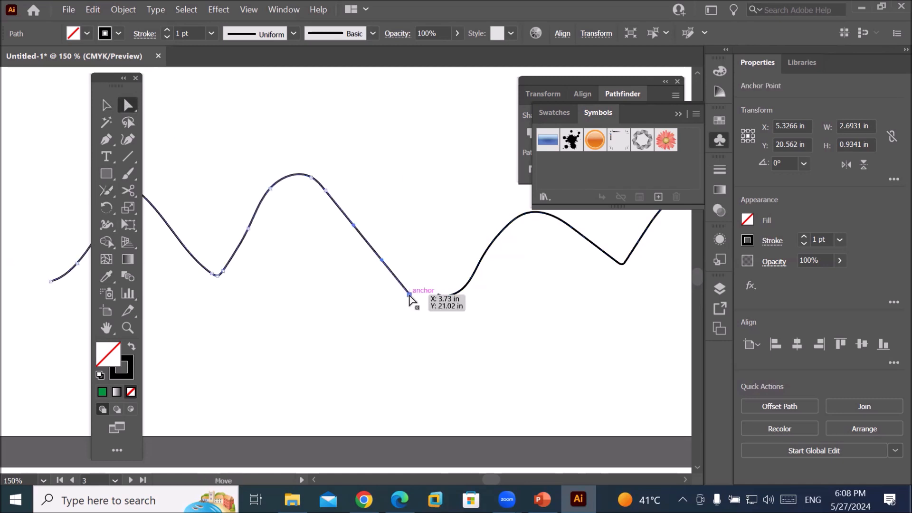
pyautogui.keyDown('shift'); pyautogui.click(438, 295); pyautogui.keyUp('shift')
pyautogui.hotkey('ctrl', 'j')
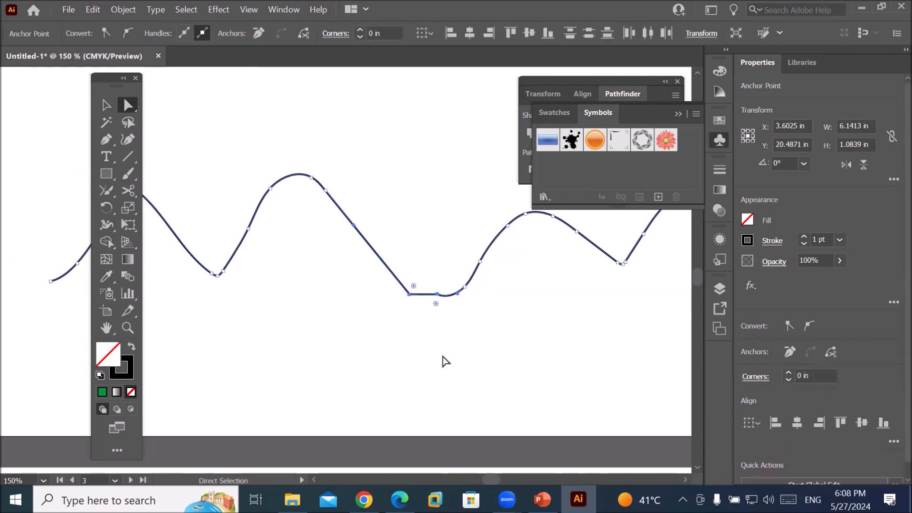
# Undo the straight join and bridge the gap between the two wavy paths with the Join Tool
pyautogui.hotkey('ctrl', 'z')
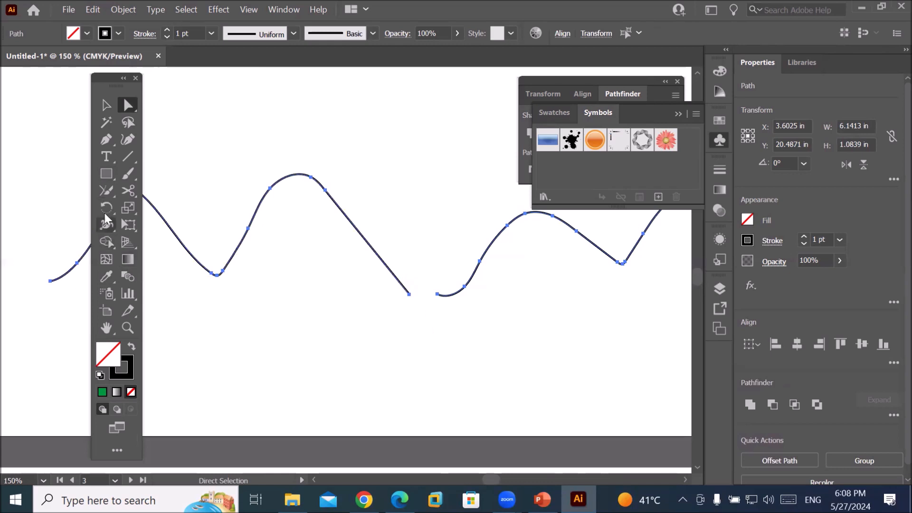
pyautogui.moveTo(107, 191); pyautogui.dragTo(160, 261)
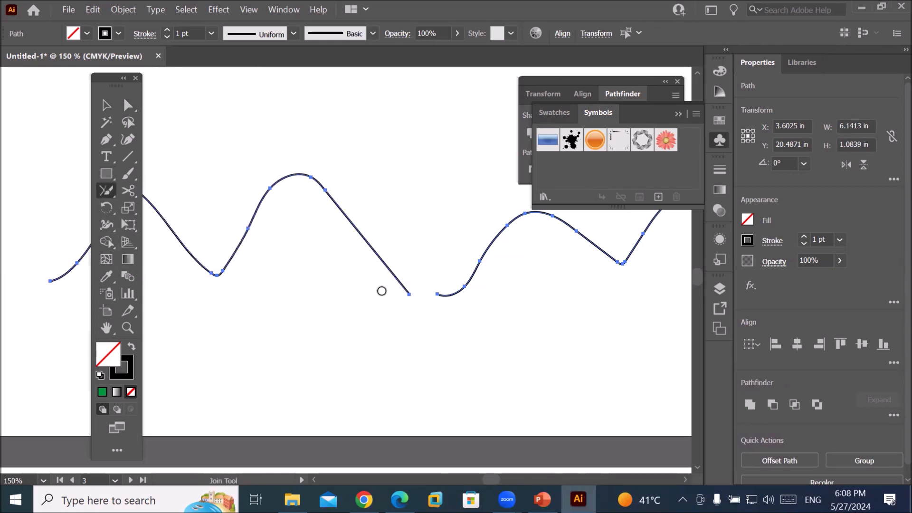
pyautogui.moveTo(406, 291); pyautogui.dragTo(441, 295)
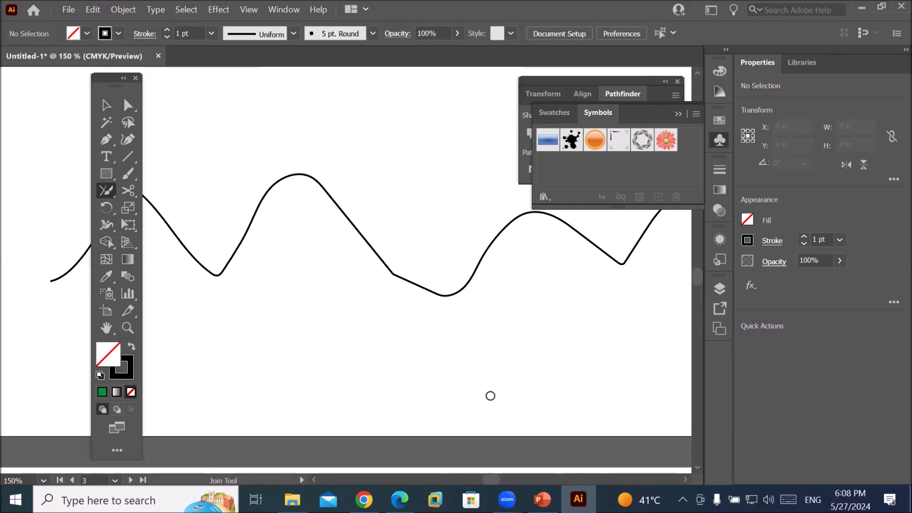
# Select the large closed outline on artboard 5 and break its left slope with the Path Eraser Tool
pyautogui.scroll(-2, 404, 323)
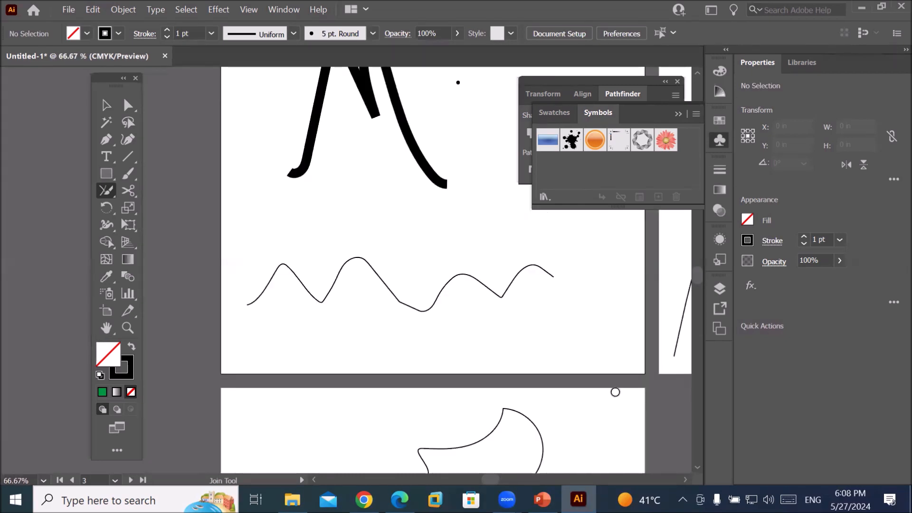
pyautogui.moveTo(532, 407); pyautogui.dragTo(414, 158)
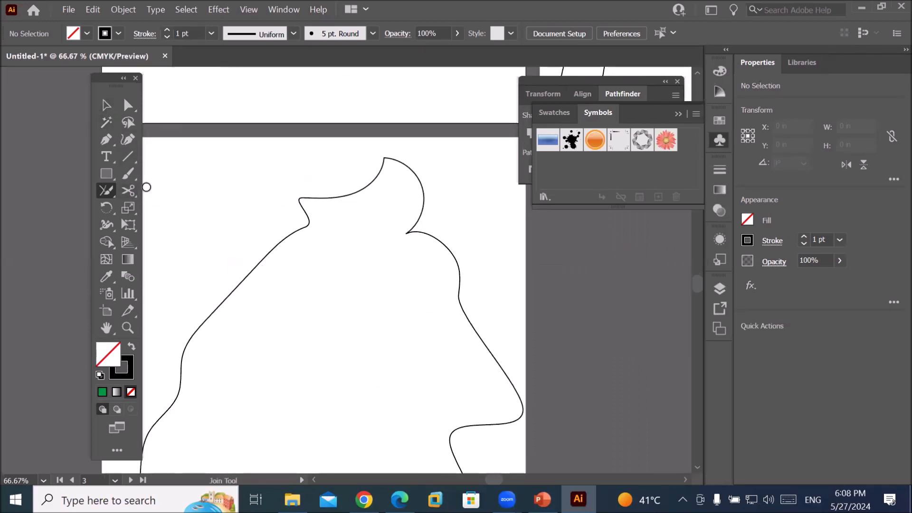
pyautogui.click(106, 106)
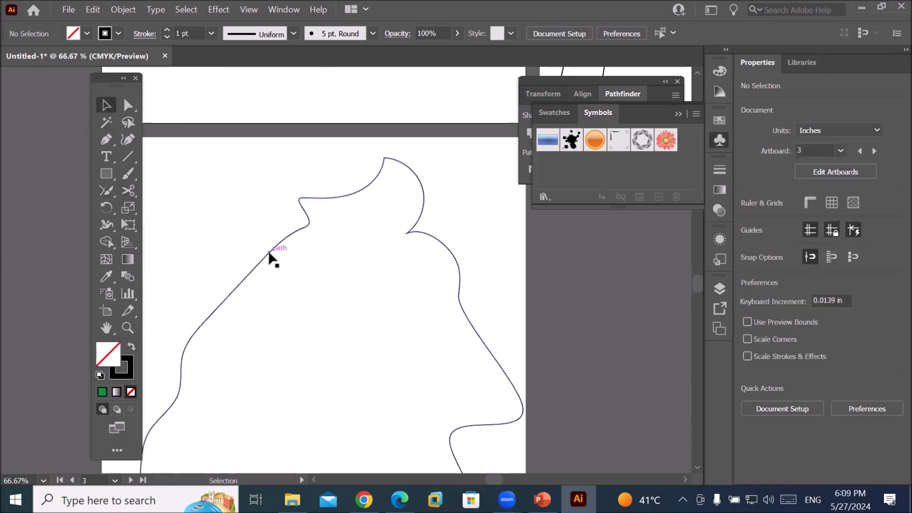
pyautogui.click(270, 256)
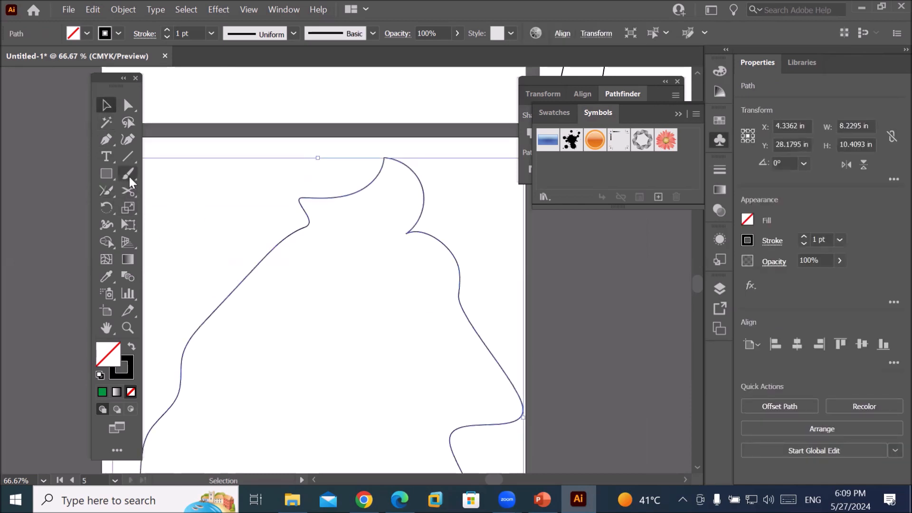
pyautogui.click(109, 186)
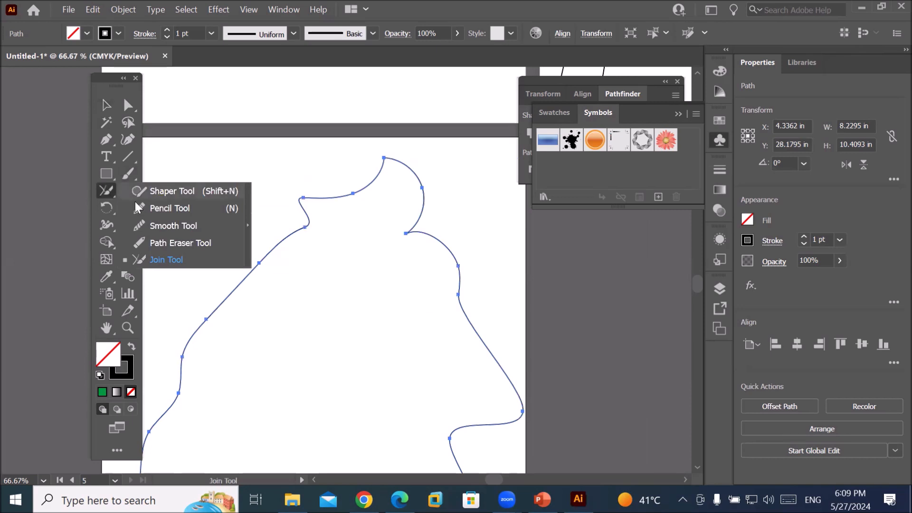
pyautogui.click(190, 240)
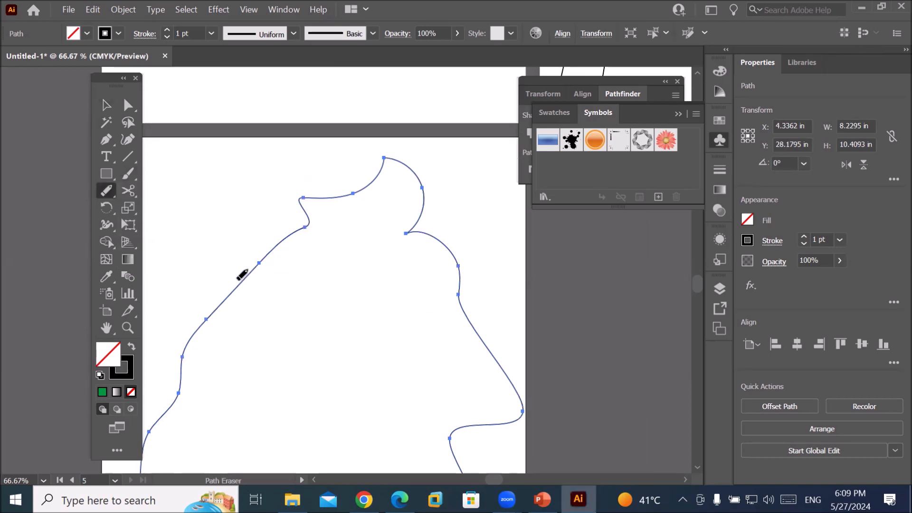
pyautogui.moveTo(256, 290); pyautogui.dragTo(255, 301)
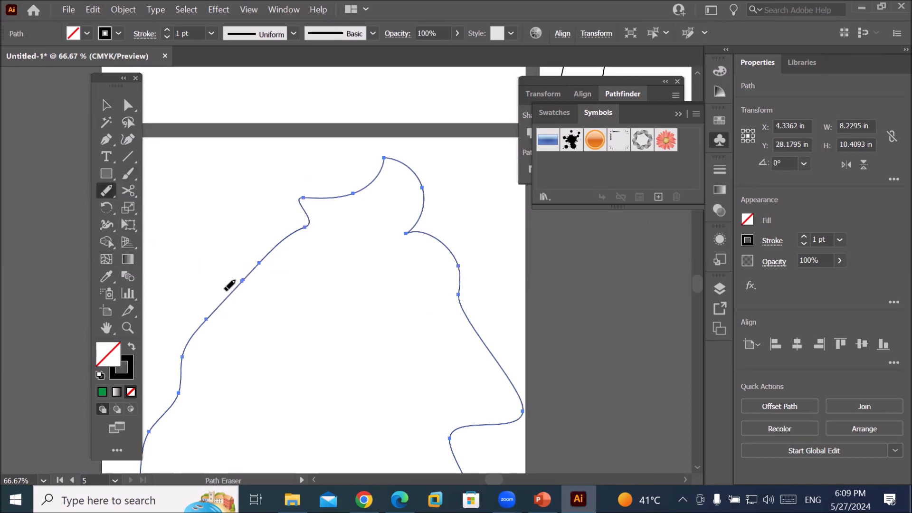
# Pull the upper open end anchor at the outline's break away from the gap, to X 2.703, Y 25.0776 in
pyautogui.click(126, 106)
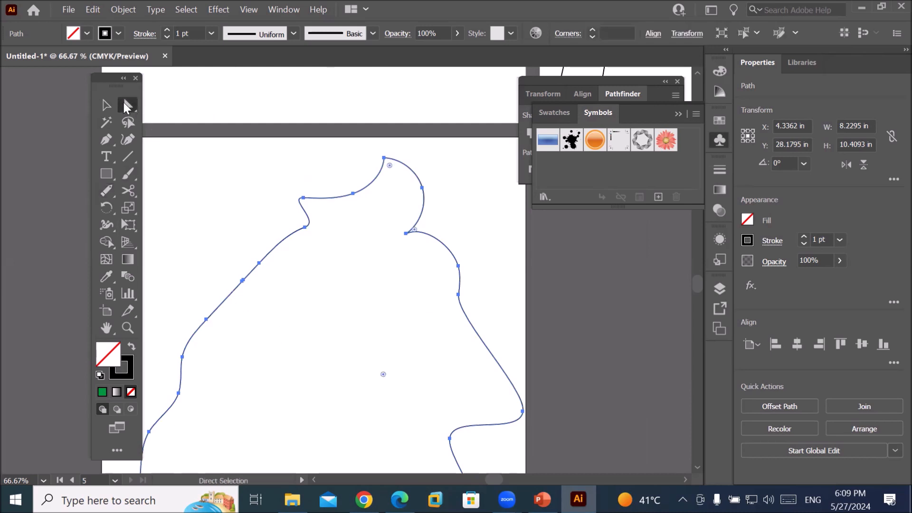
pyautogui.click(243, 280)
pyautogui.moveTo(244, 284); pyautogui.dragTo(238, 265)
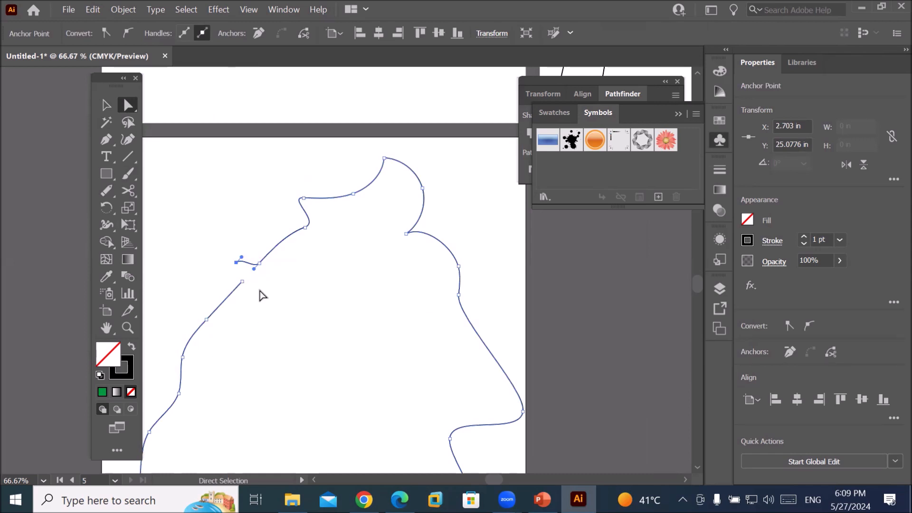
# Select both open end anchors at the break in the outline's left slope with the Lasso Tool and join them with a straight segment
pyautogui.scroll(3, 269, 280)
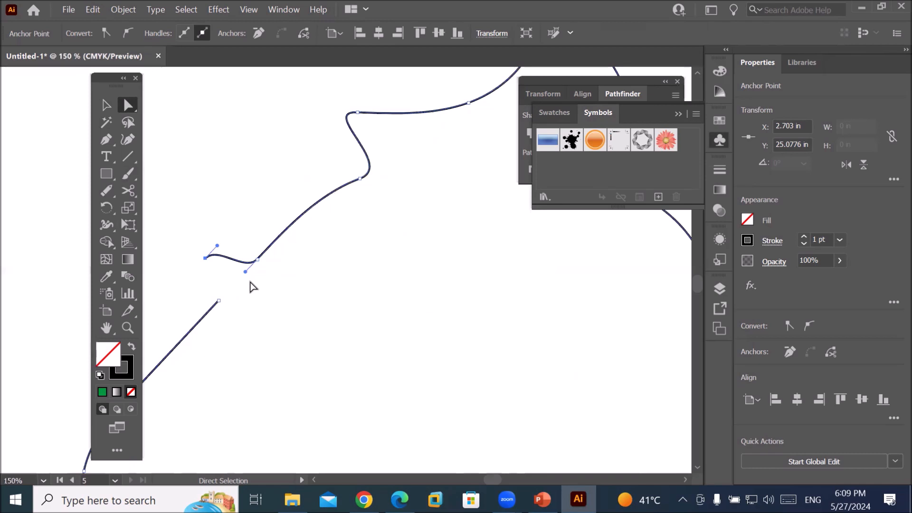
pyautogui.scroll(-2, 253, 283)
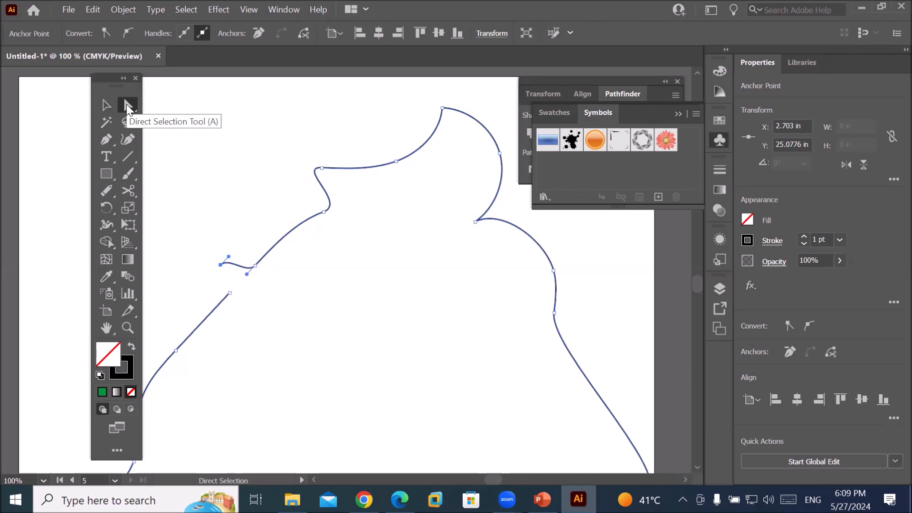
pyautogui.click(127, 122)
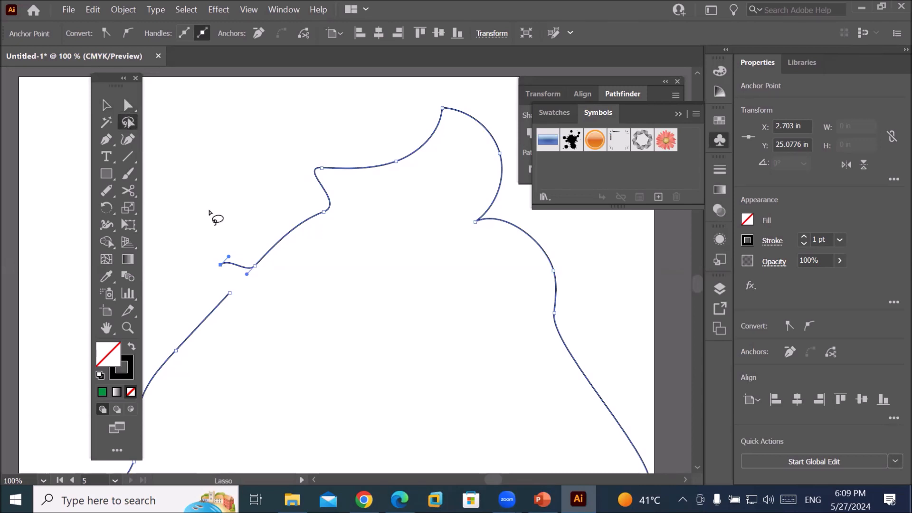
pyautogui.moveTo(226, 254)
pyautogui.mouseDown()
pyautogui.moveTo(211, 303)
pyautogui.moveTo(231, 309)
pyautogui.moveTo(242, 294)
pyautogui.moveTo(220, 252)
pyautogui.mouseUp()
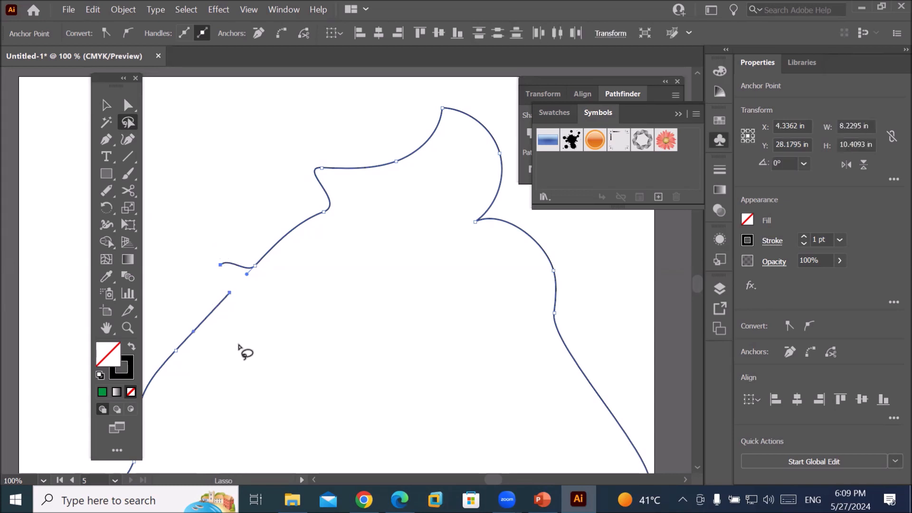
pyautogui.hotkey('ctrl', 'j')
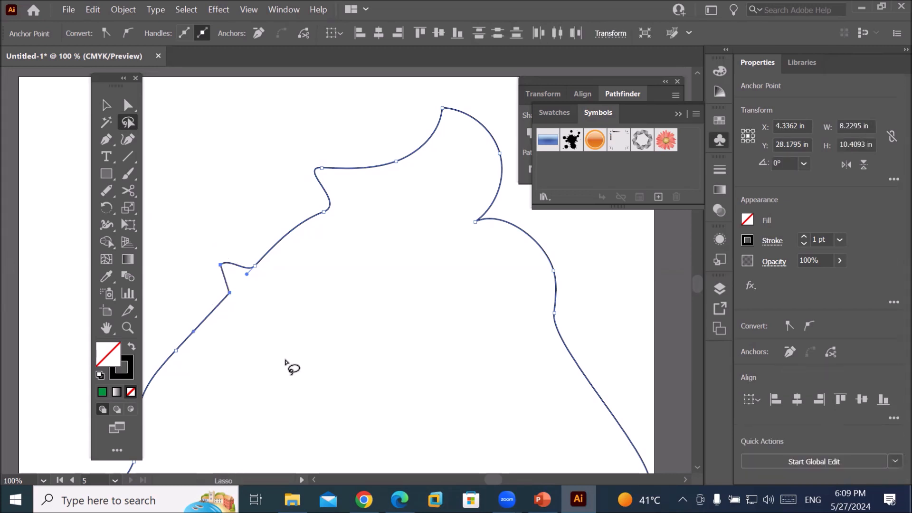
# Undo the straight join and close the gap in the outline's left slope with the Join Tool
pyautogui.hotkey('ctrl', 'z')
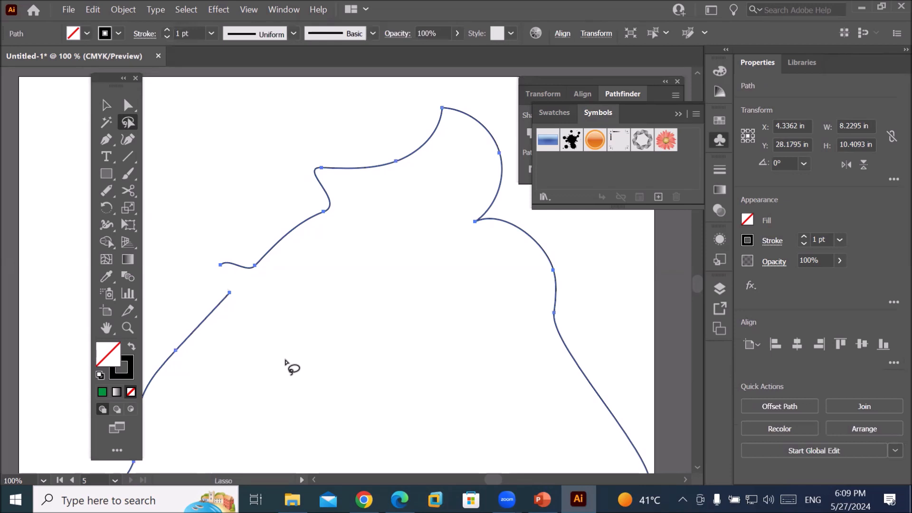
pyautogui.click(107, 192)
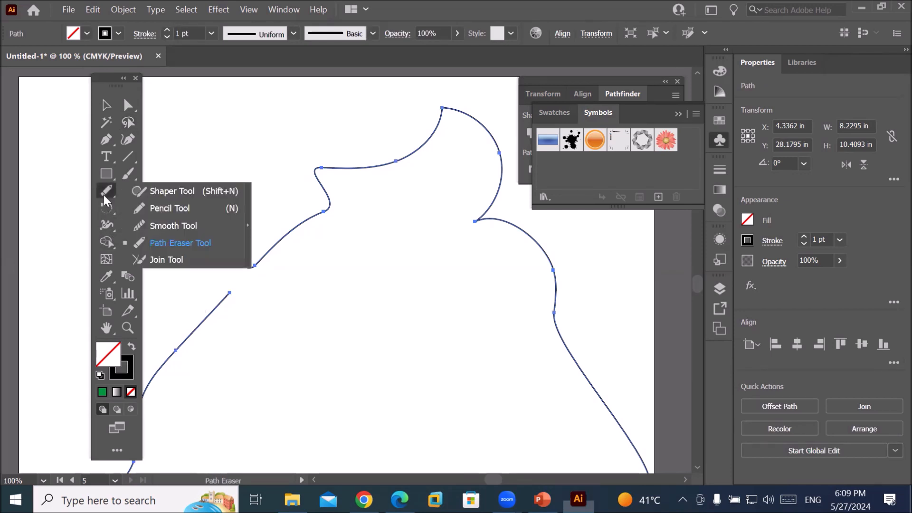
pyautogui.click(158, 260)
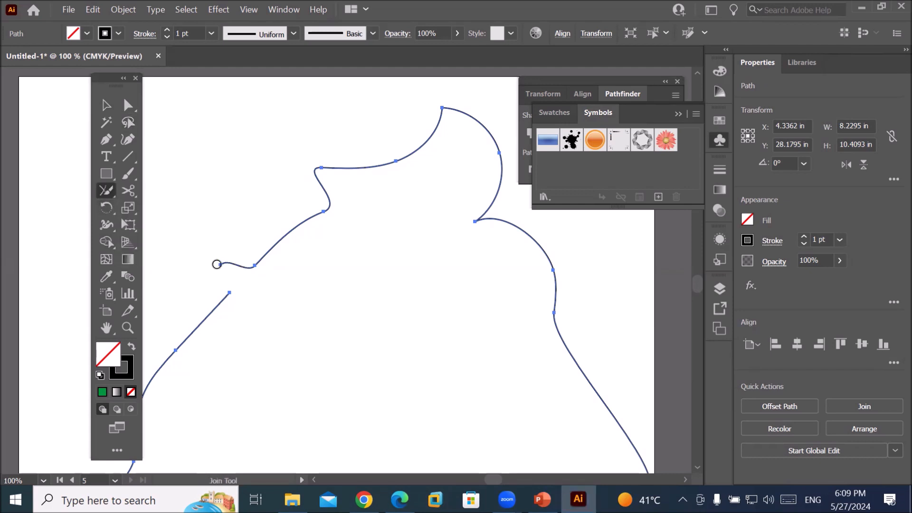
pyautogui.moveTo(220, 264); pyautogui.dragTo(230, 297)
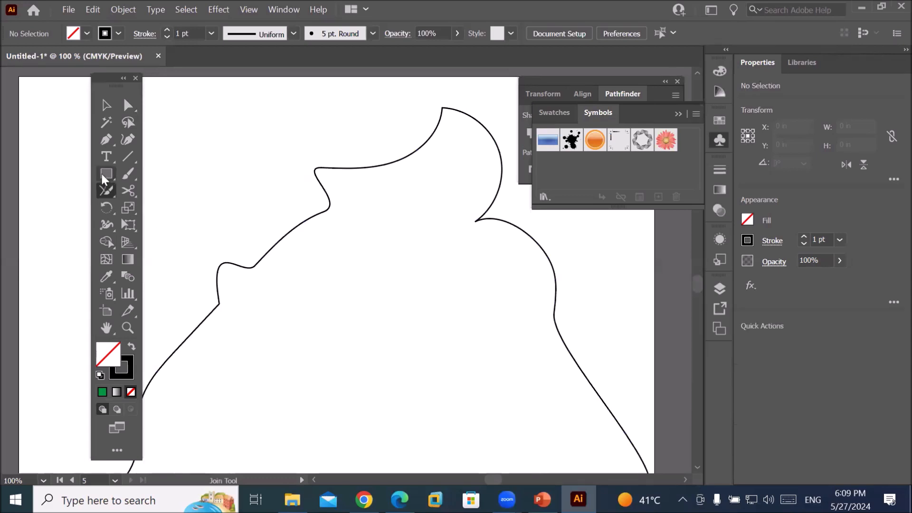
# Select all artwork in the document and delete it so every artboard is empty
pyautogui.click(104, 191)
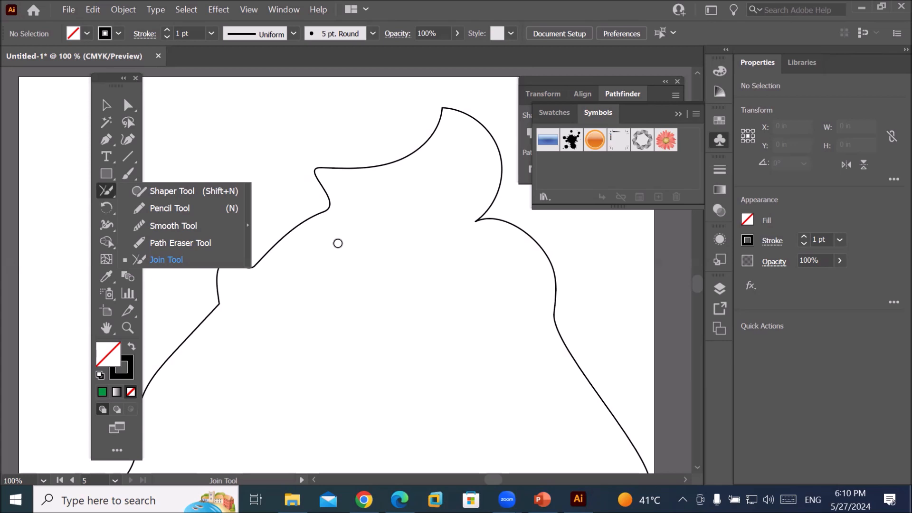
pyautogui.scroll(-2, 338, 244)
pyautogui.scroll(-3, 339, 243)
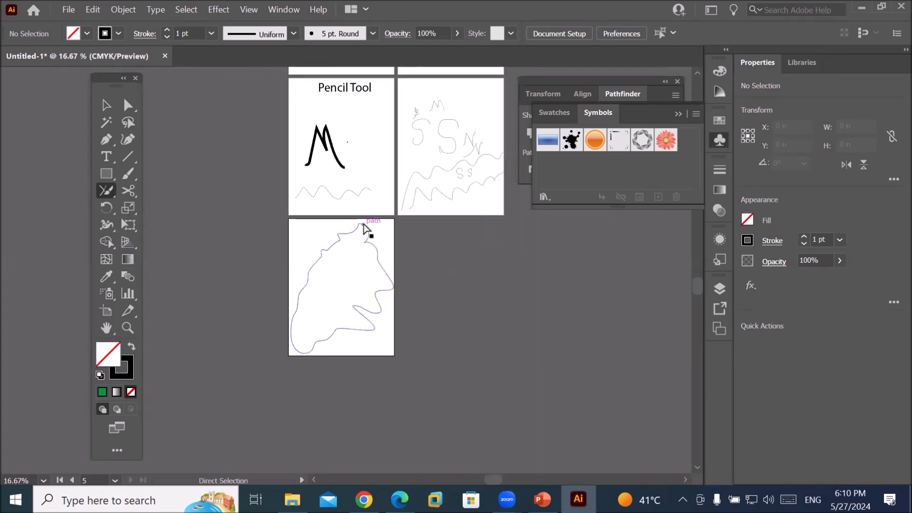
pyautogui.hotkey('ctrl', 'a')
pyautogui.press('Delete')
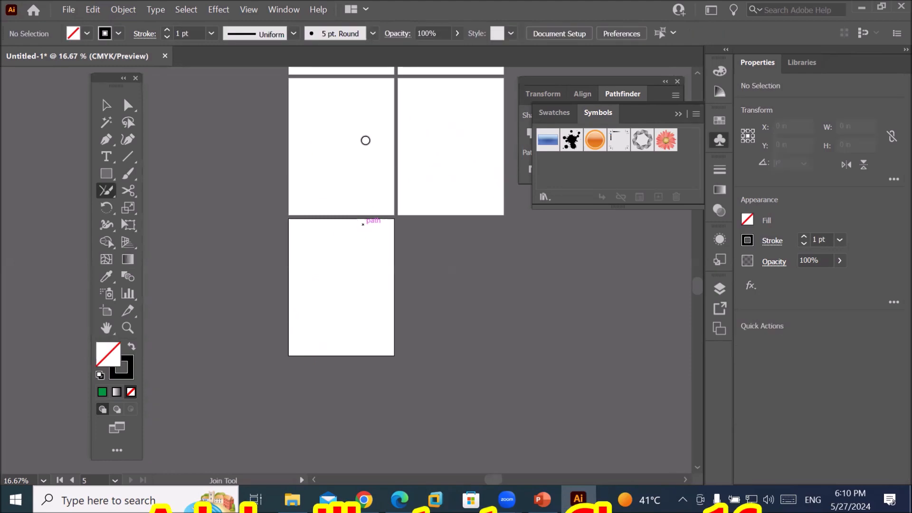
pyautogui.moveTo(363, 103); pyautogui.dragTo(315, 287)
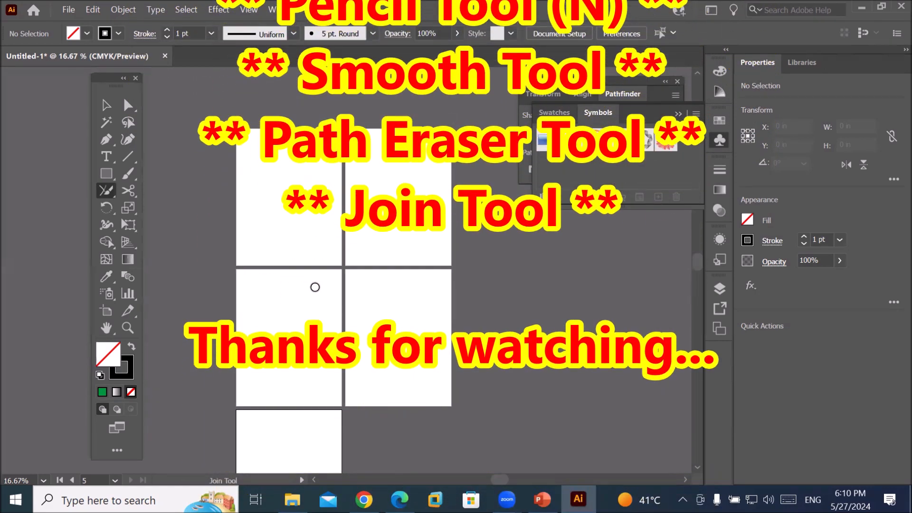
pyautogui.press('ctrl')
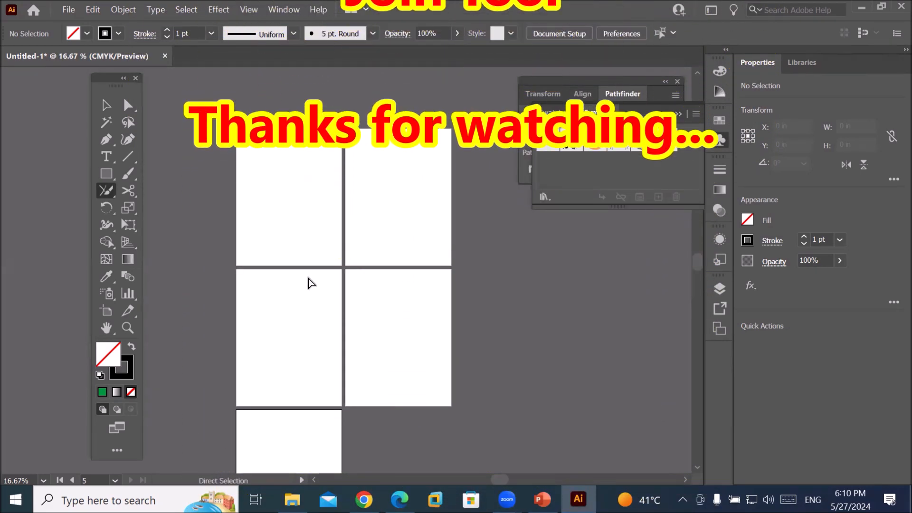